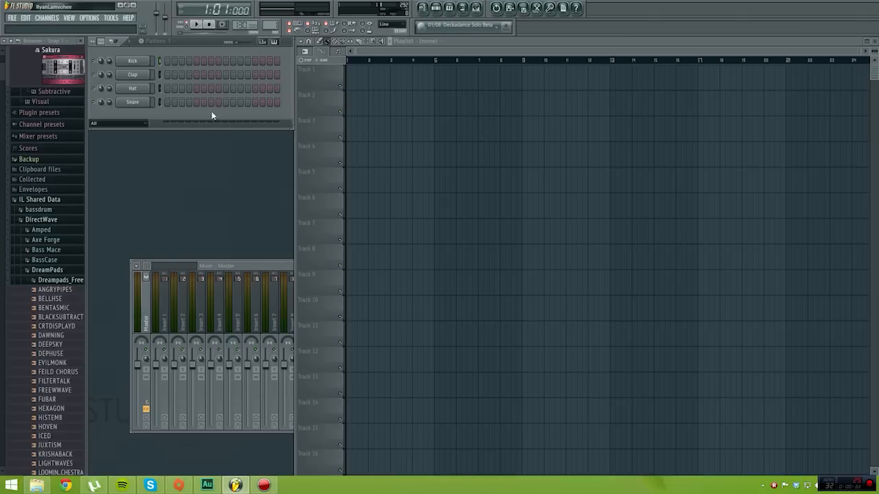
Move the mixer window fully into view and rename the Kick channel to Scale
left_click_drag(254, 266, 279, 283)
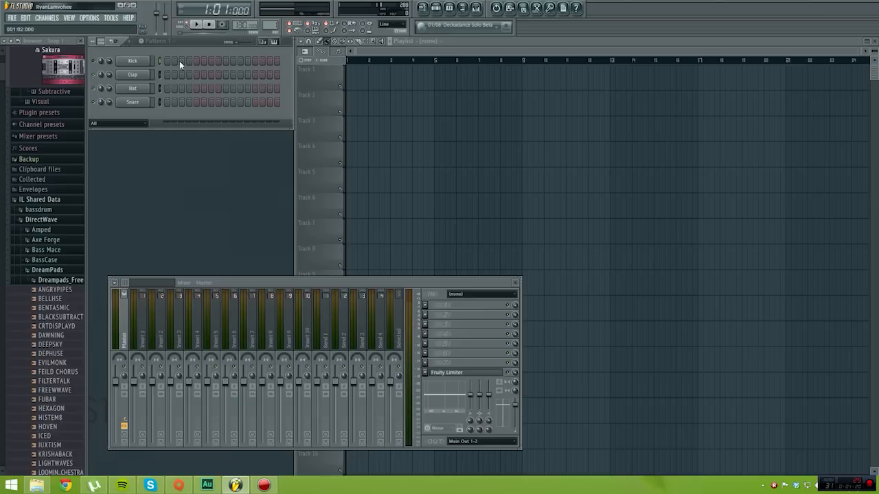
right_click(133, 61)
left_click(171, 61)
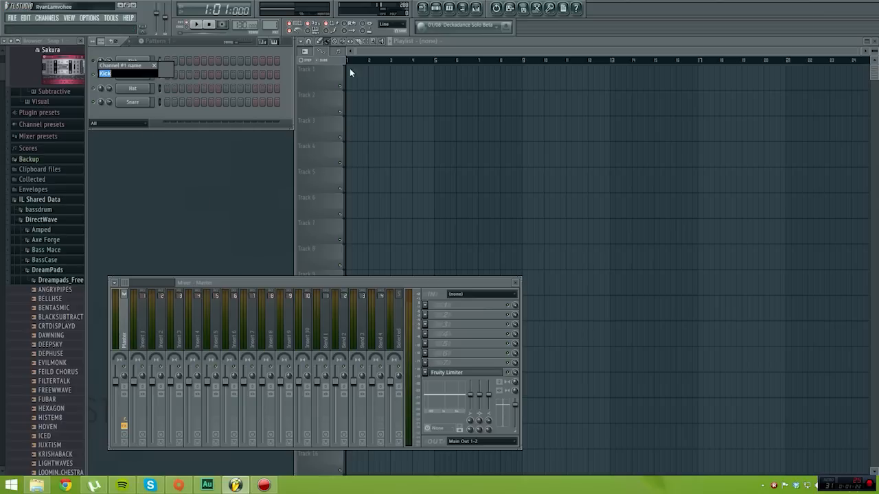
type("Scale")
key("Return")
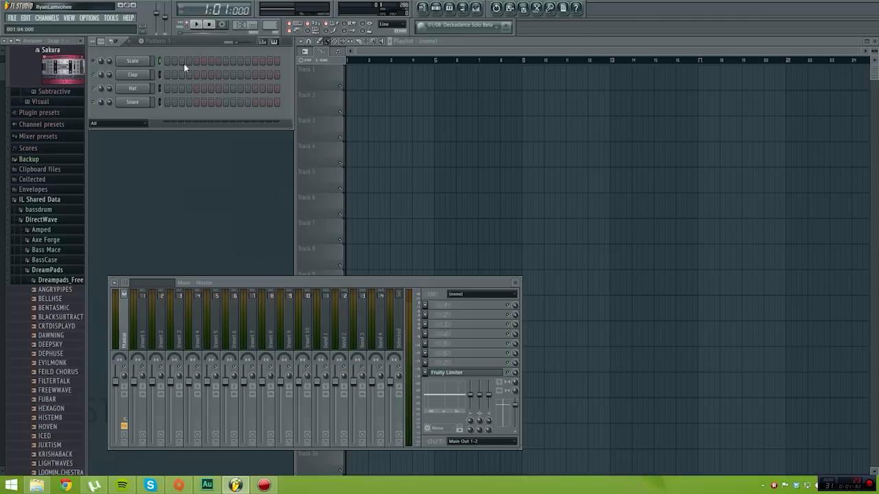
Open the Scale channel's piano roll
right_click(141, 62)
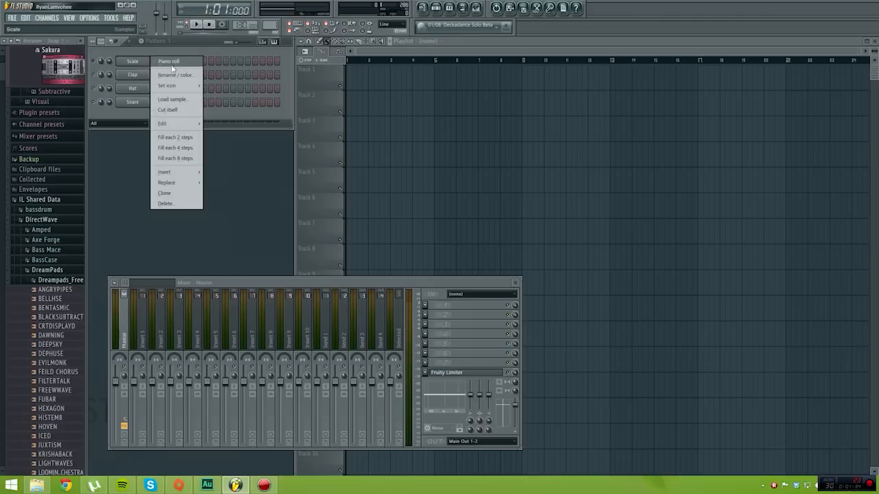
left_click(142, 63)
right_click(140, 63)
left_click(169, 61)
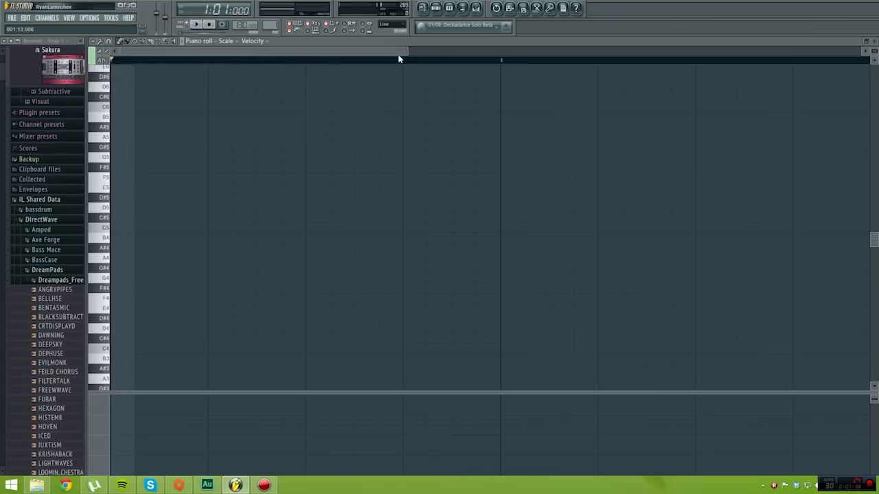
left_click_drag(188, 158, 119, 165)
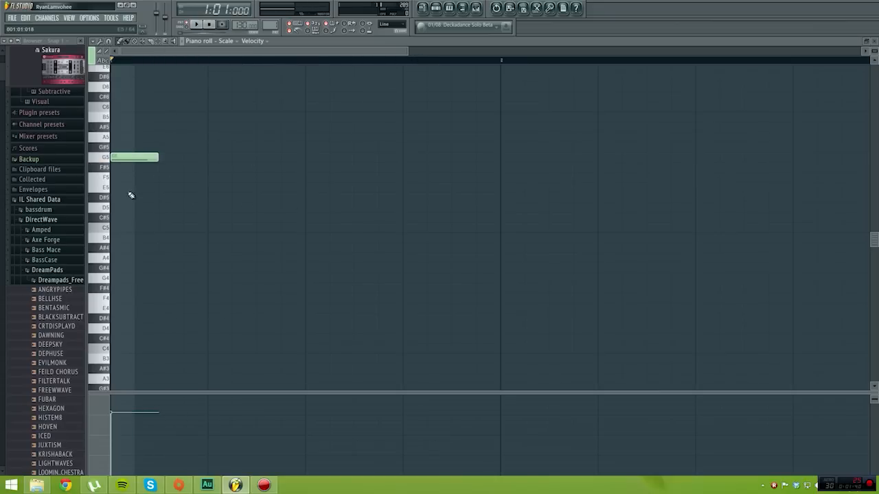
left_click(114, 187)
left_click(114, 217)
left_click(114, 126)
left_click(114, 76)
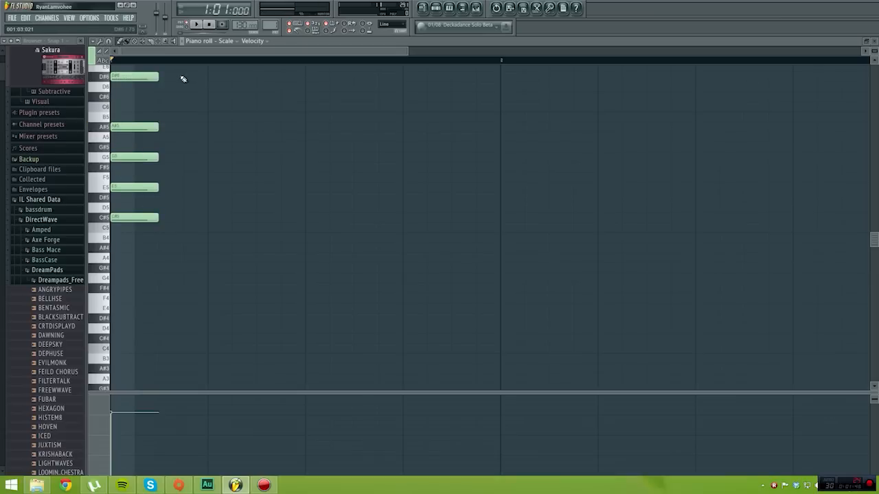
mouse_move(137, 248)
left_mouse_down()
mouse_move(134, 95)
mouse_move(121, 97)
left_mouse_up()
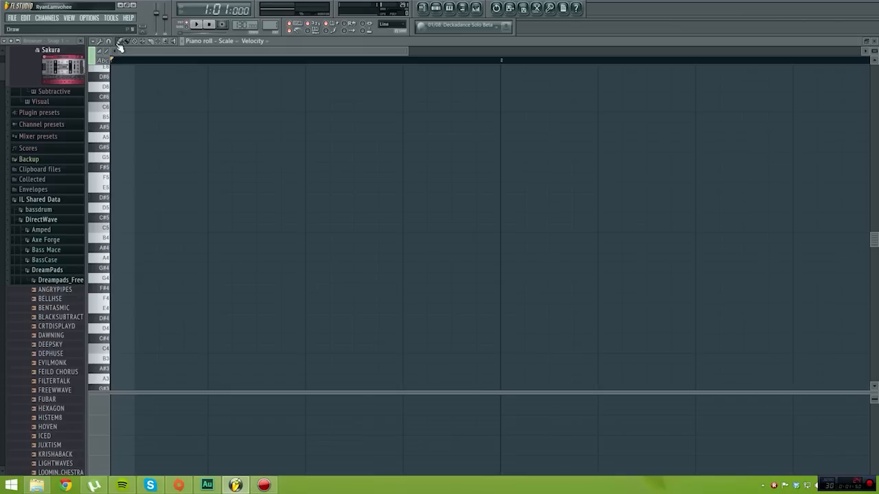
Stamp a Major scale at the start of the piano roll with G4 as its root note
left_click(122, 44)
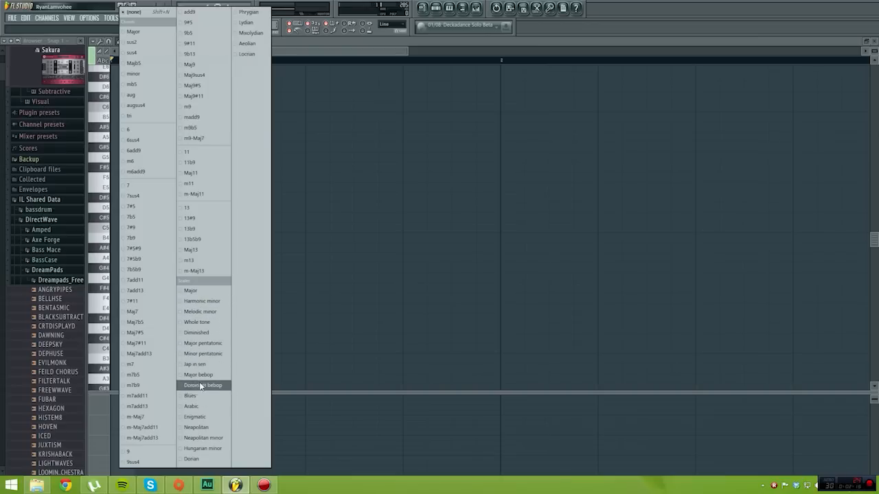
left_click(192, 292)
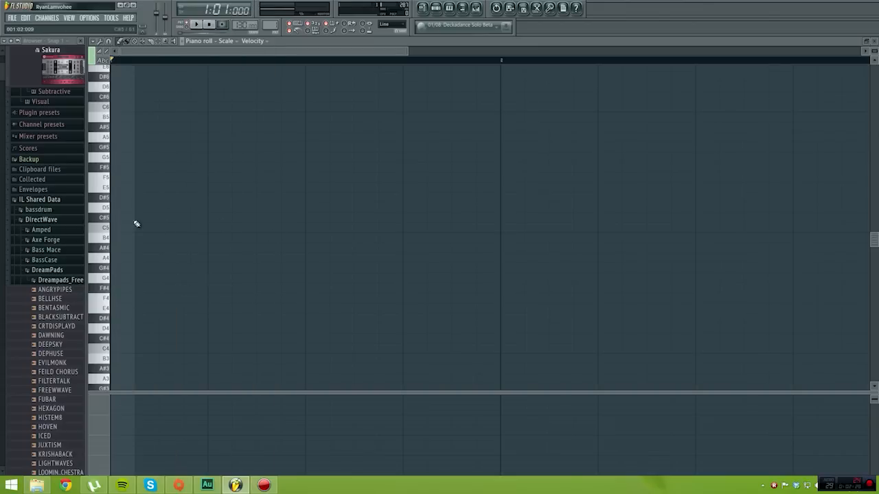
left_click_drag(125, 218, 115, 261)
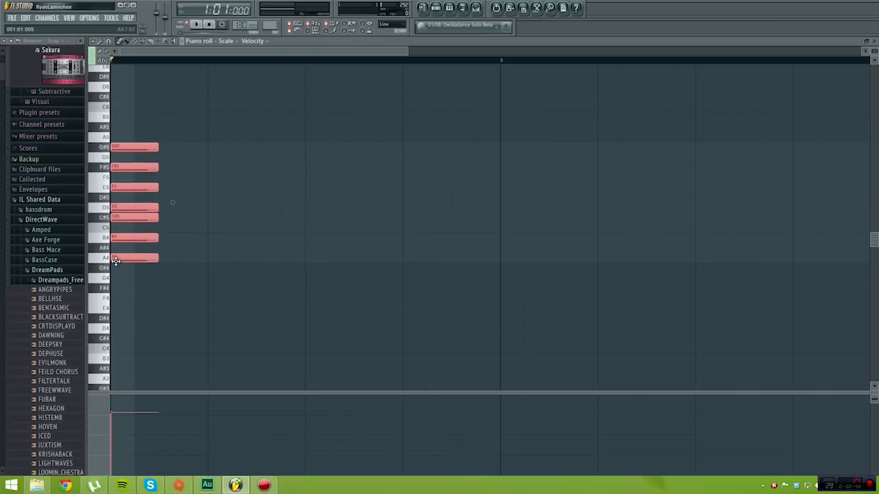
left_click_drag(115, 261, 114, 284)
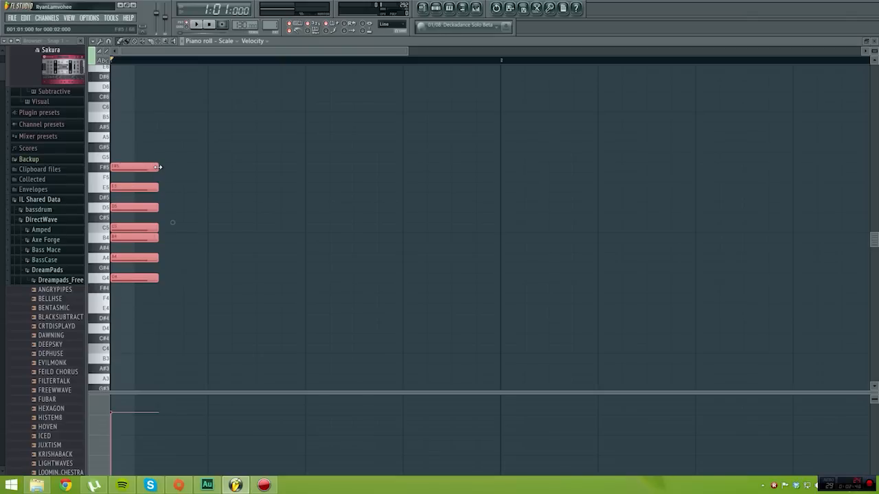
Lengthen all the stamped scale notes so they span three bars, ending at the start of bar 4
left_click_drag(161, 175, 404, 169)
left_click_drag(408, 49, 770, 48)
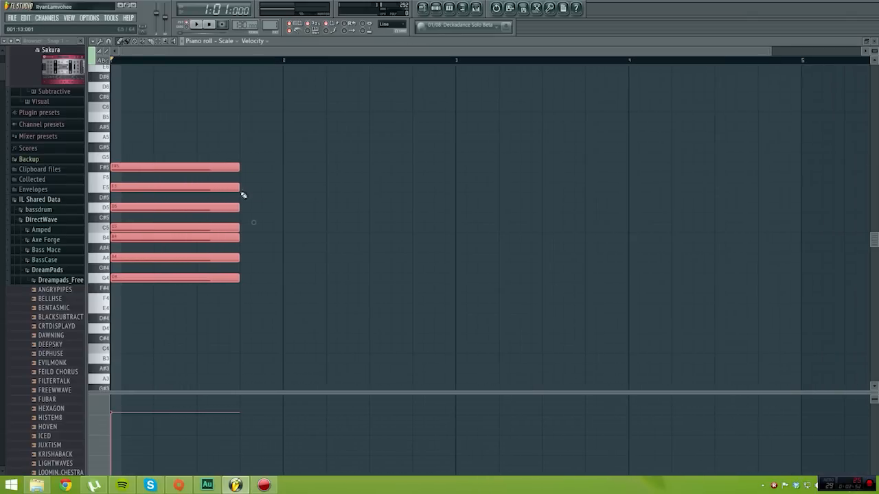
left_click_drag(240, 167, 628, 166)
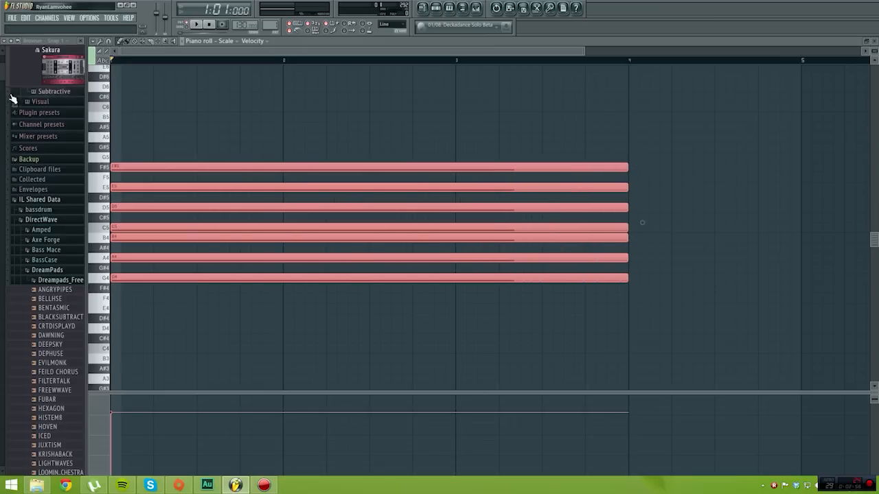
Close the piano roll, play the scale pattern briefly and stop playback
left_click(868, 43)
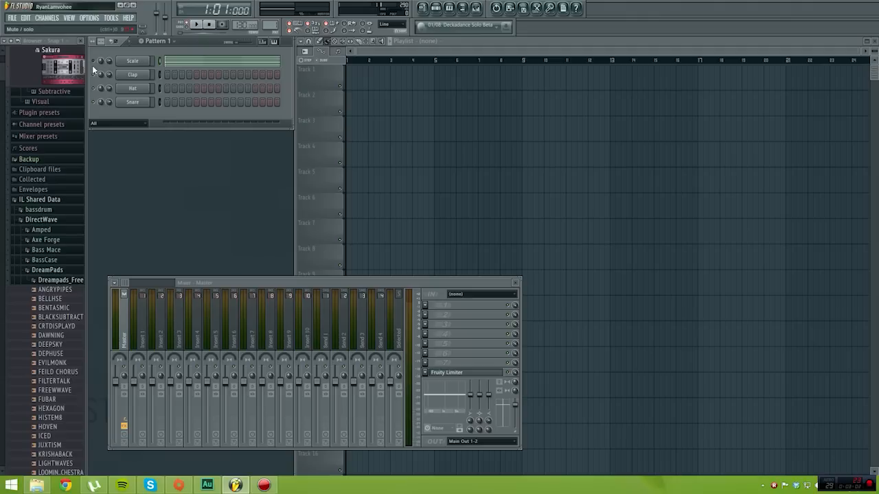
left_click(199, 25)
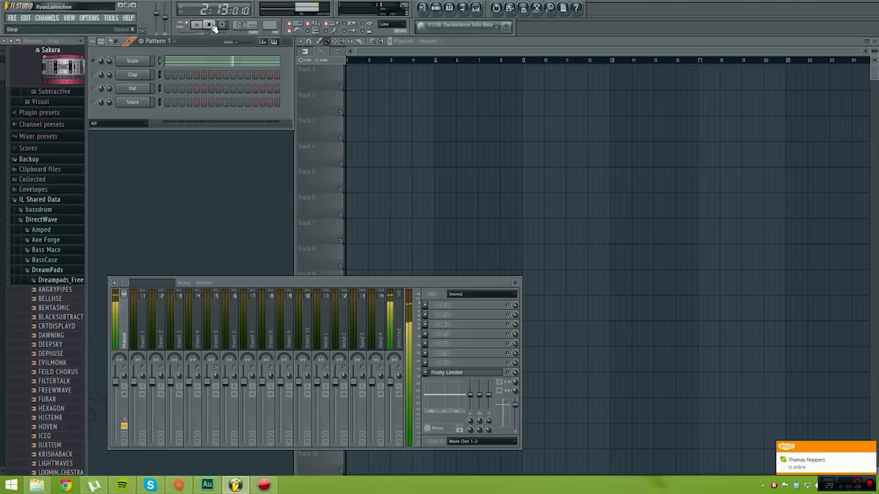
left_click(212, 25)
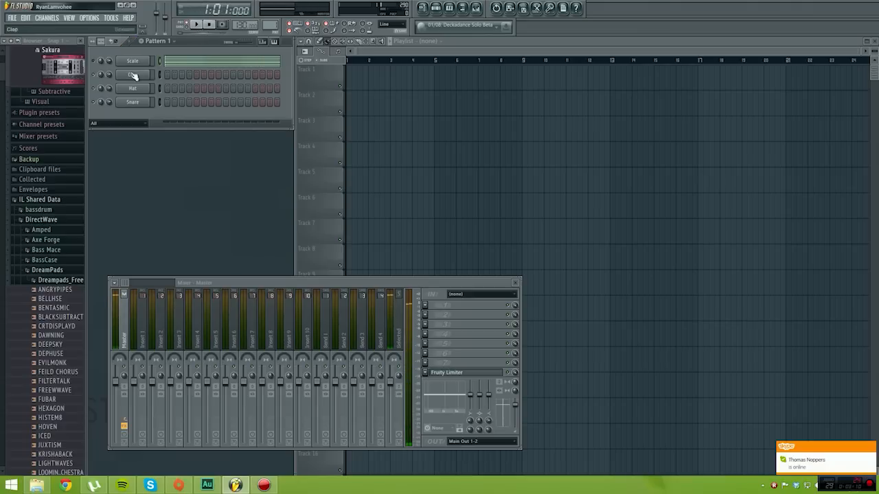
Delete the Clap, Hat and Snare channels, leaving only the Scale channel
right_click(141, 80)
left_click(167, 221)
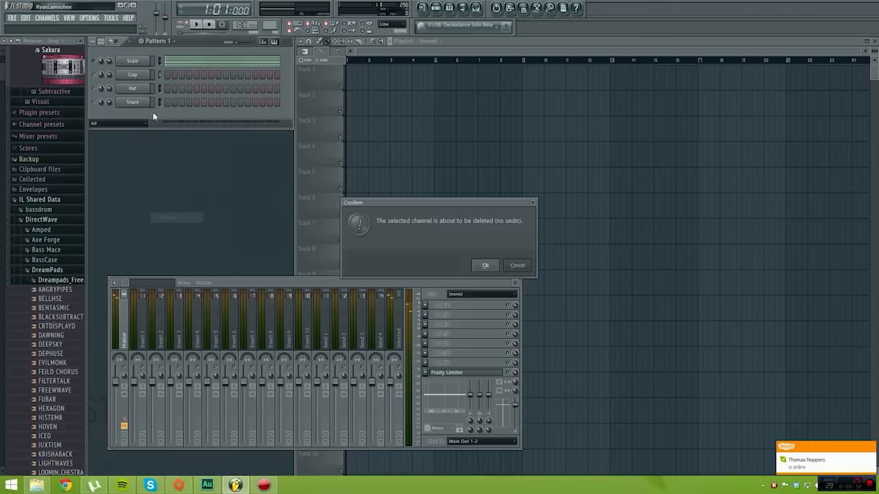
left_click(485, 265)
right_click(135, 87)
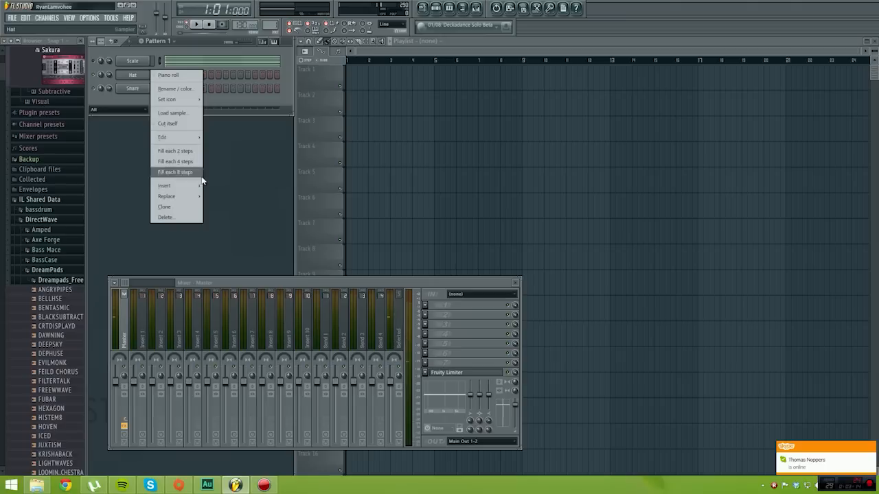
left_click(183, 218)
left_click(485, 266)
right_click(135, 75)
left_click(174, 217)
left_click(488, 266)
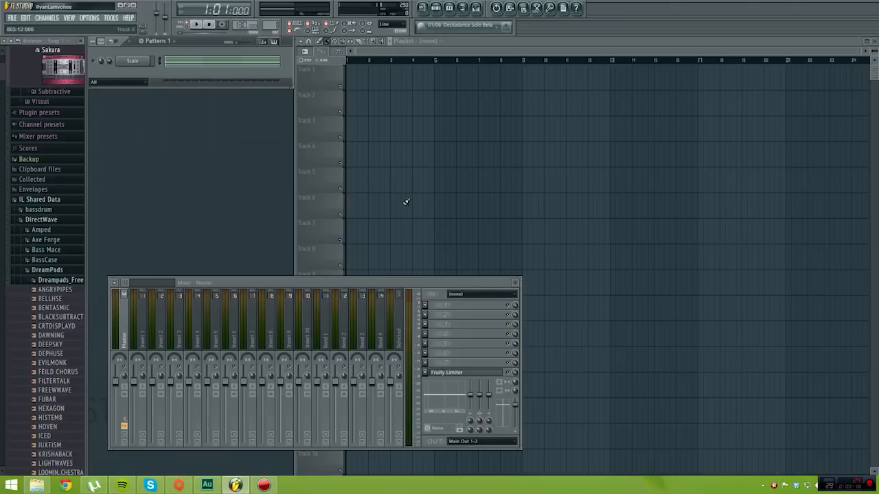
Add a DirectWave instrument channel and move its window clear of the channel list
key("F8")
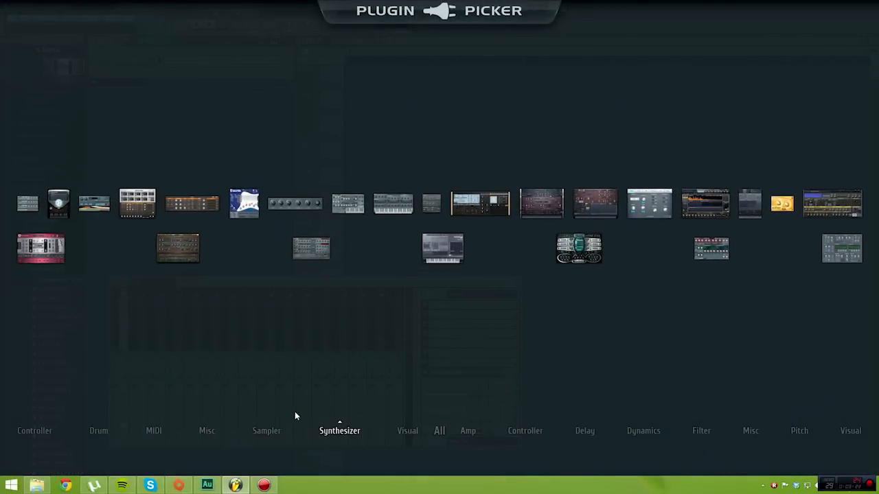
mouse_move(277, 438)
left_click(382, 231)
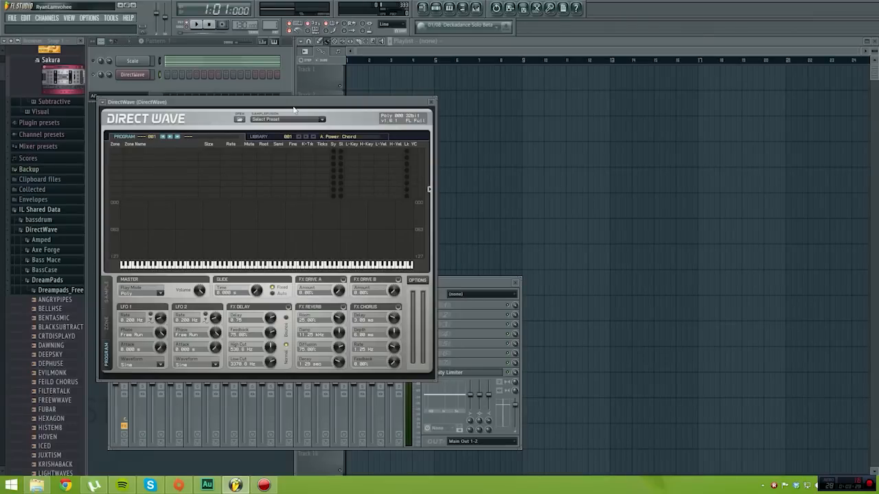
left_click_drag(294, 110, 404, 158)
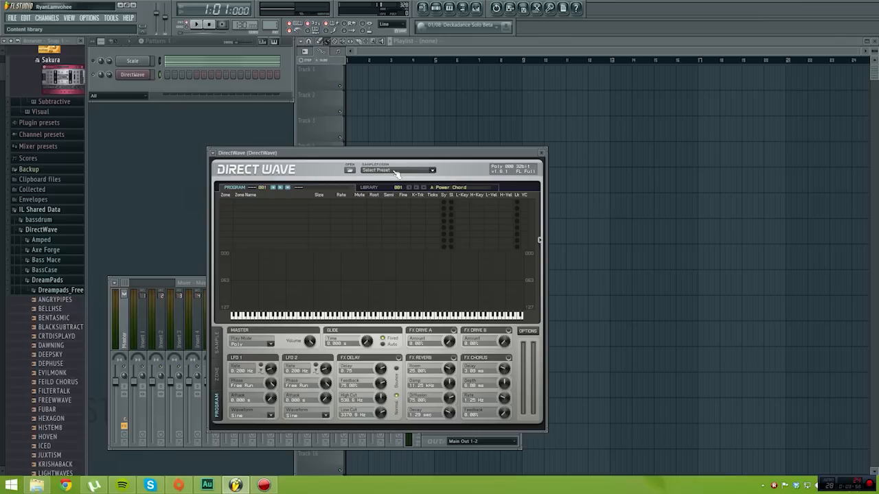
Try DirectWave's Main Theme preset, followed by the Flute Staccato preset from the VarazdinOrchestral flutes
left_click(397, 170)
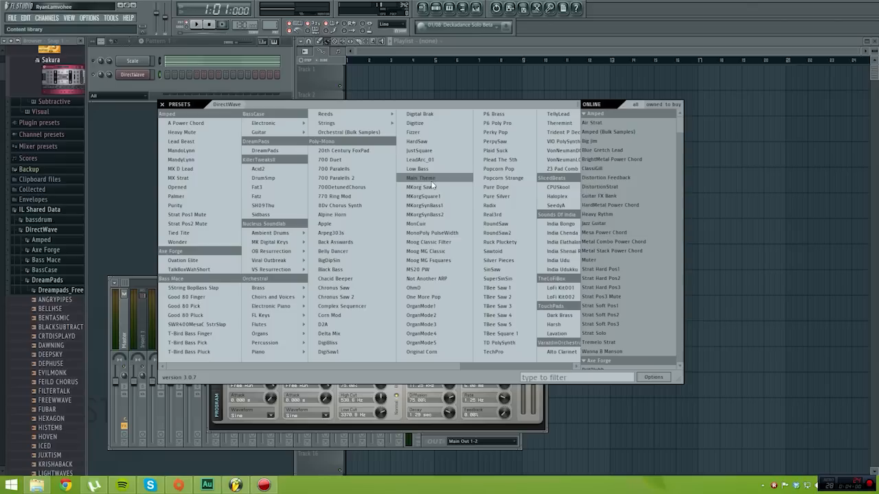
left_click(431, 180)
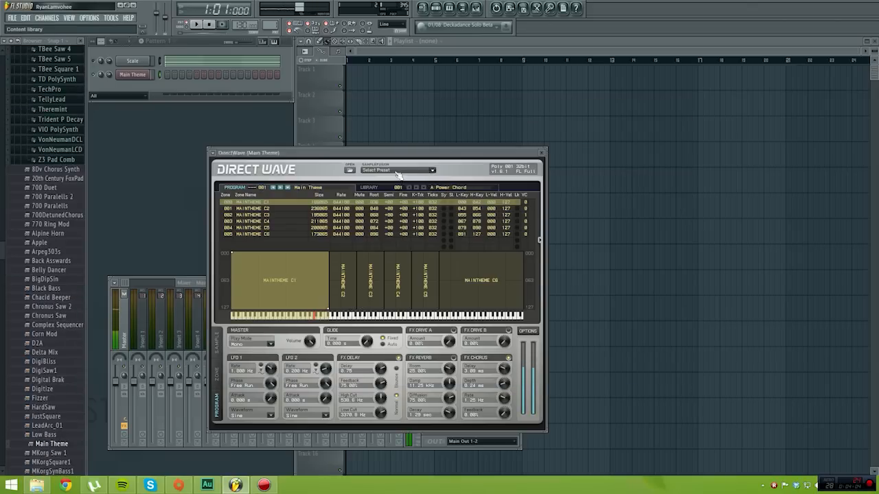
left_click(418, 185)
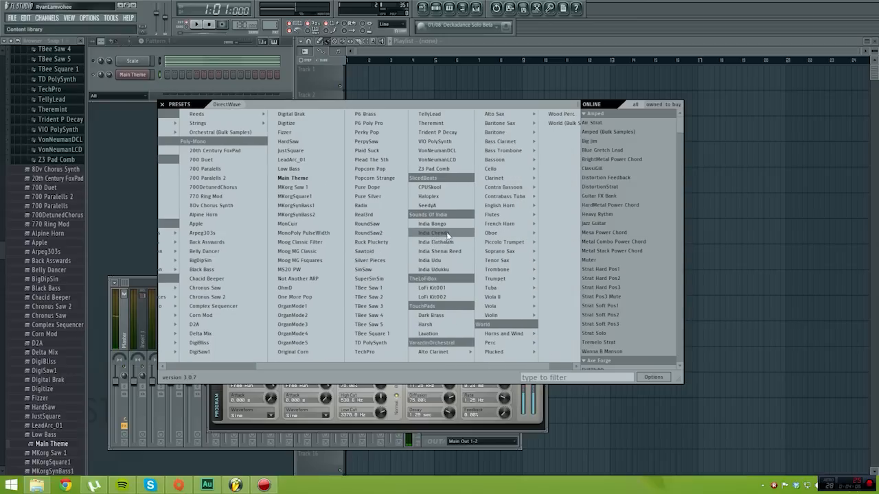
left_click(498, 218)
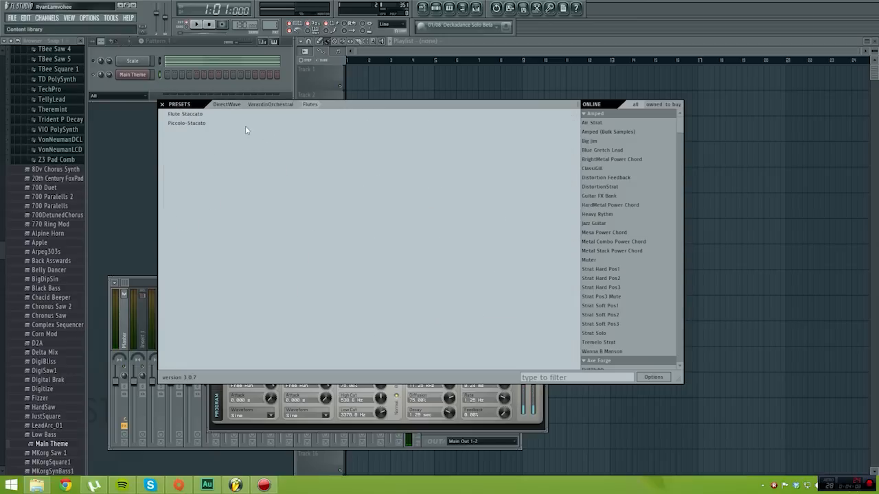
left_click(201, 113)
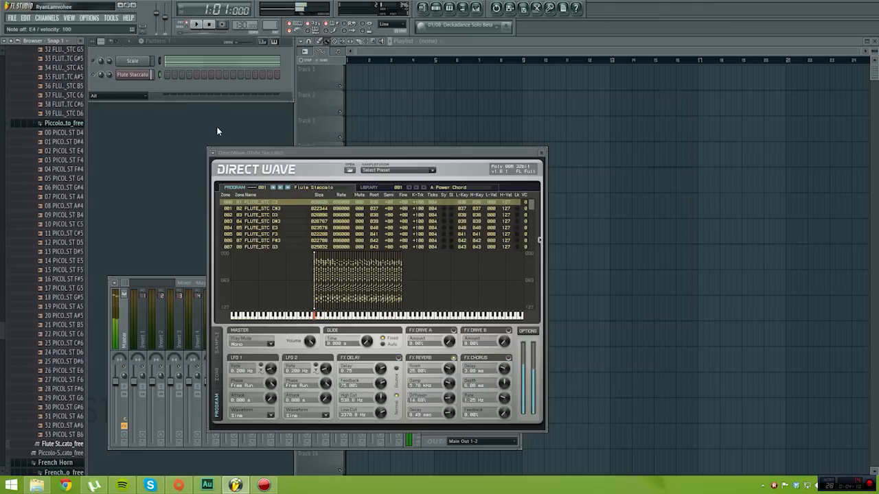
Look through the DirectWave presets once more, close the list and delete the Flute Staccato channel
left_click(418, 170)
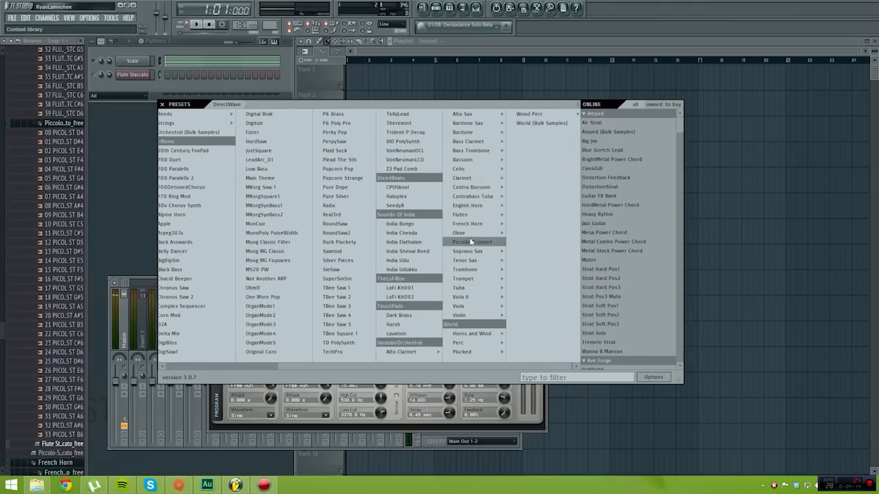
scroll(439, 227, "up", 2)
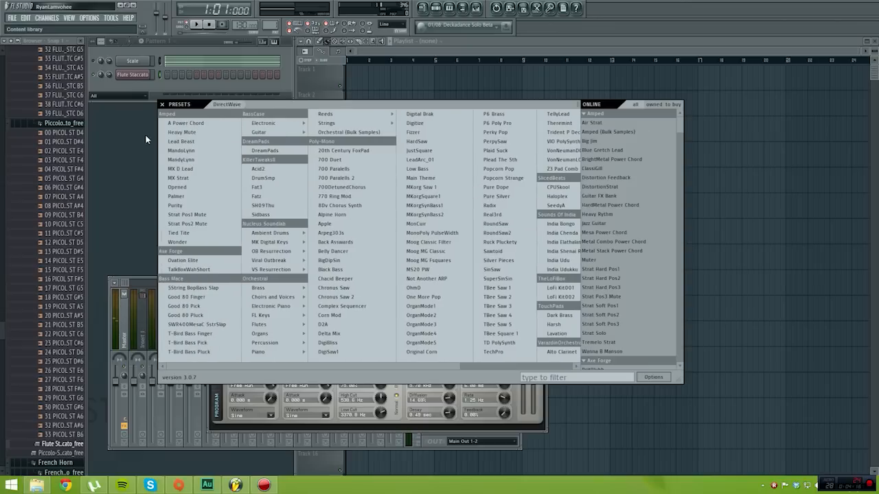
left_click(162, 104)
right_click(146, 73)
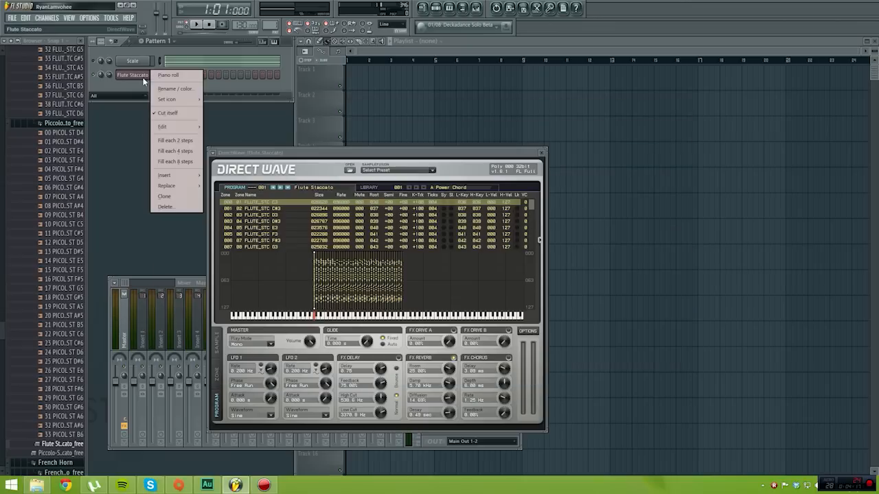
left_click(191, 207)
left_click(485, 266)
Add a Sakura synthesizer channel and move its window clear of the channel list
key("F8")
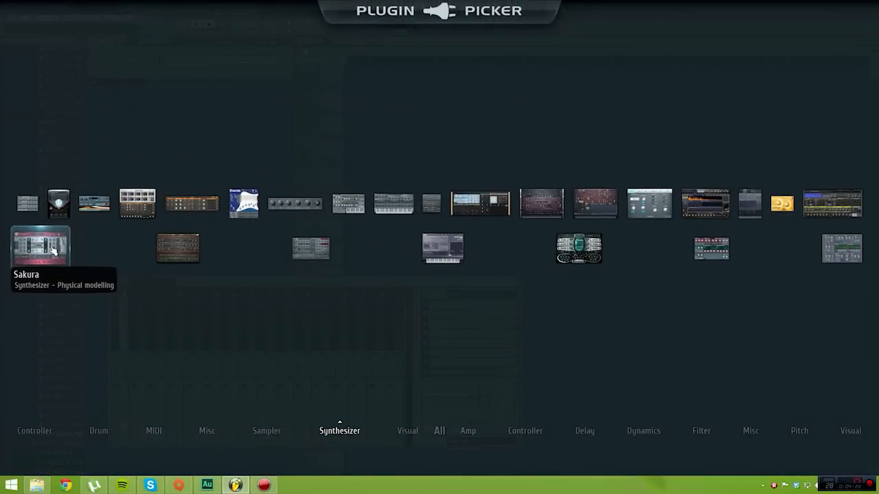
left_click(61, 256)
left_click_drag(301, 122, 370, 122)
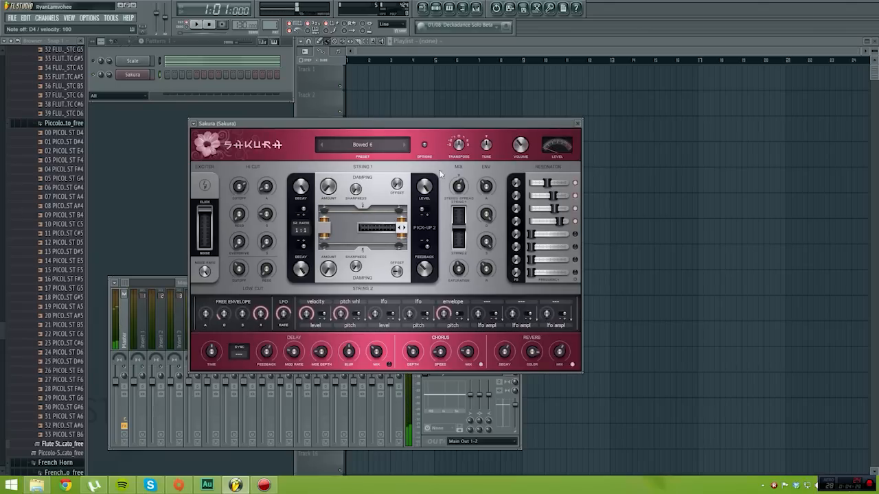
left_click_drag(352, 123, 410, 129)
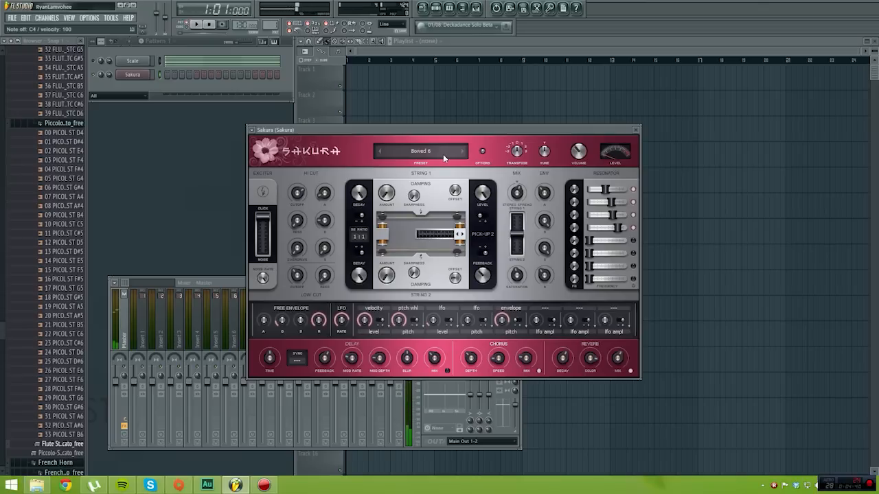
Open the Sakura channel's piano roll
right_click(133, 75)
left_click(167, 75)
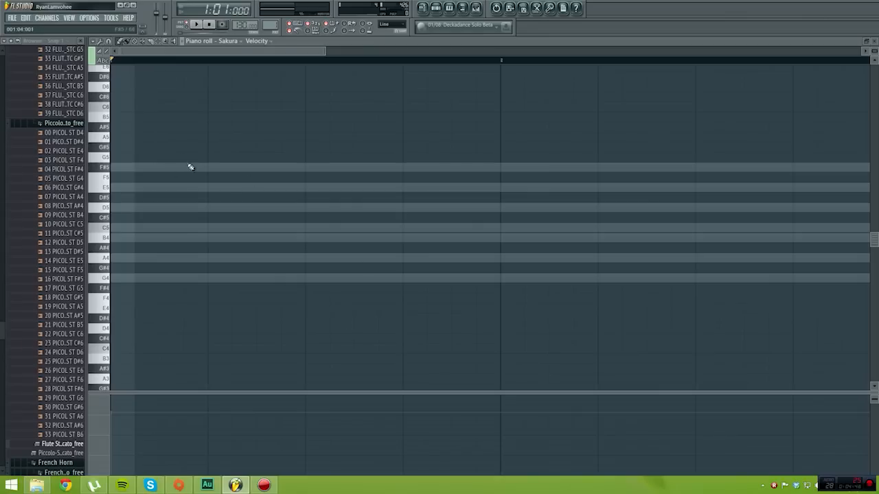
Check the Ghost channels setting among the piano roll's helper options
scroll(199, 220, "down", 4)
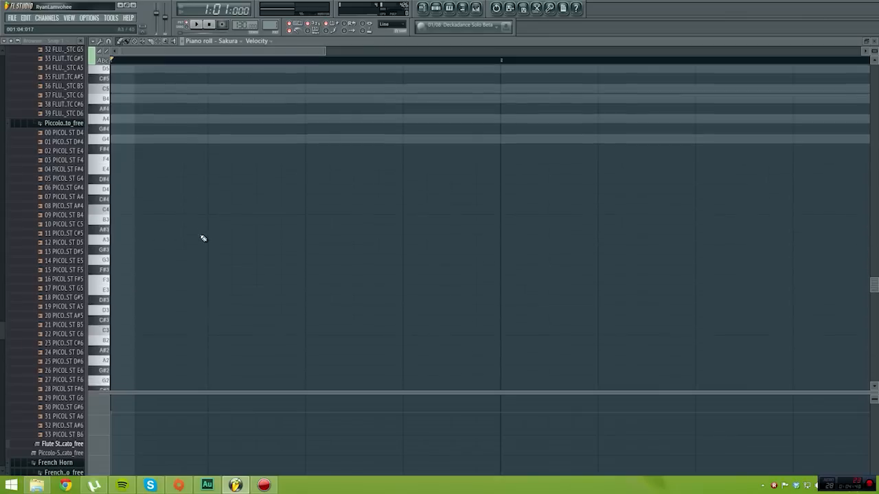
scroll(212, 240, "up", 5)
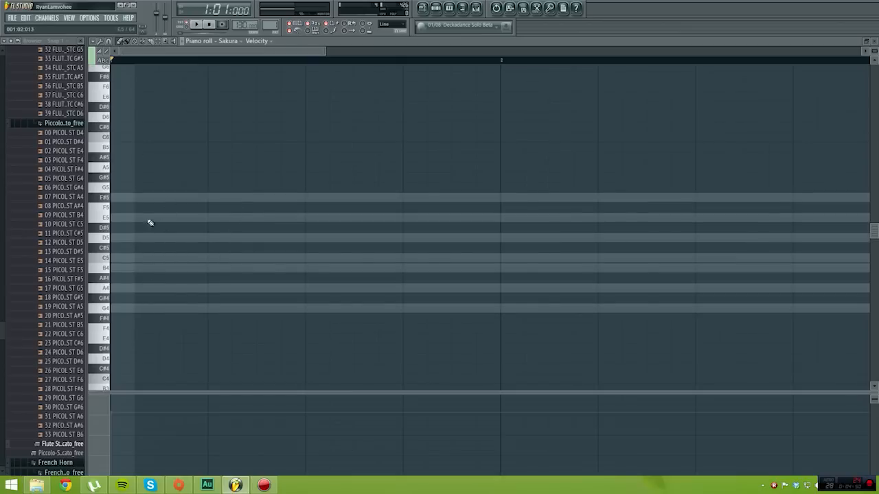
left_click(95, 44)
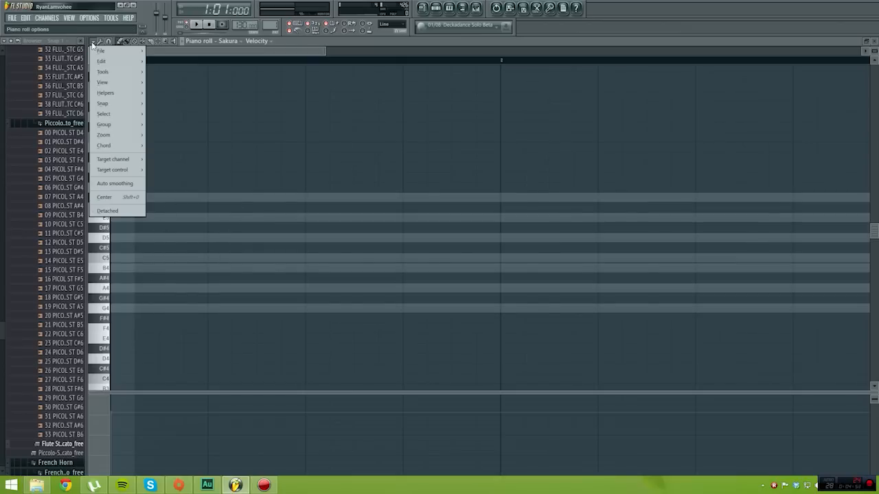
mouse_move(107, 85)
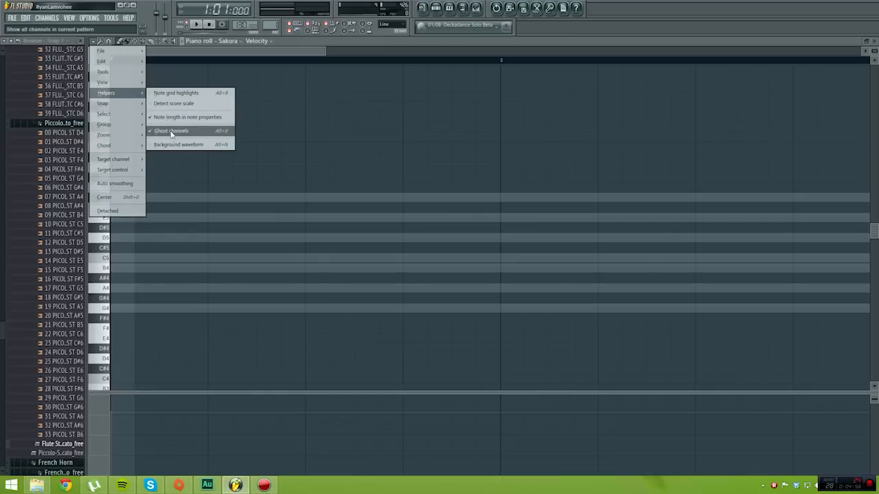
left_click(321, 52)
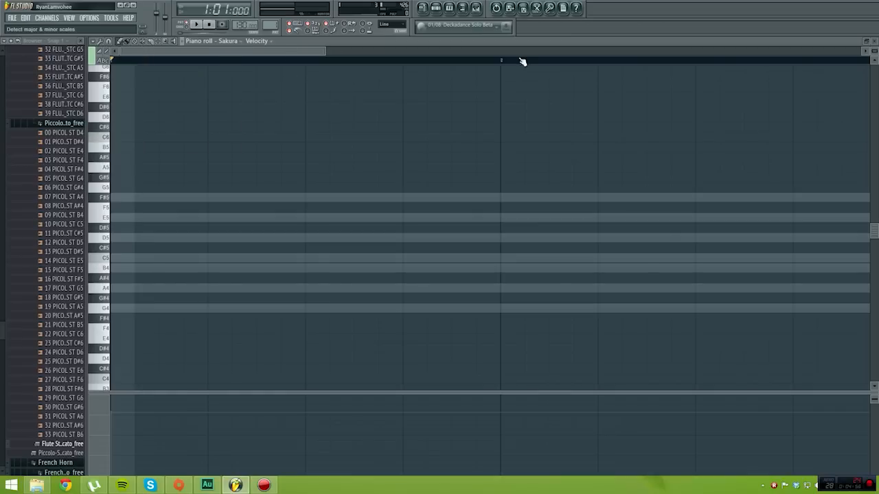
Close and reopen the Sakura channel's piano roll, play the empty part briefly, stop it and close the piano roll
left_click(873, 44)
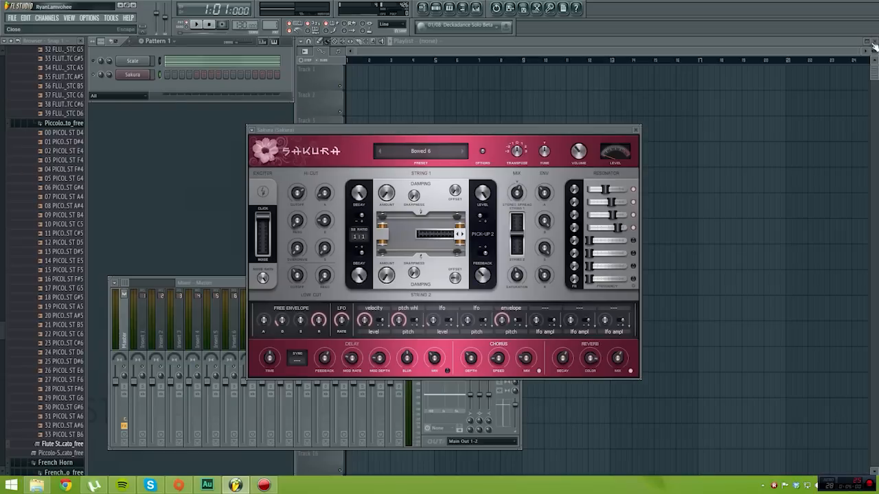
right_click(137, 75)
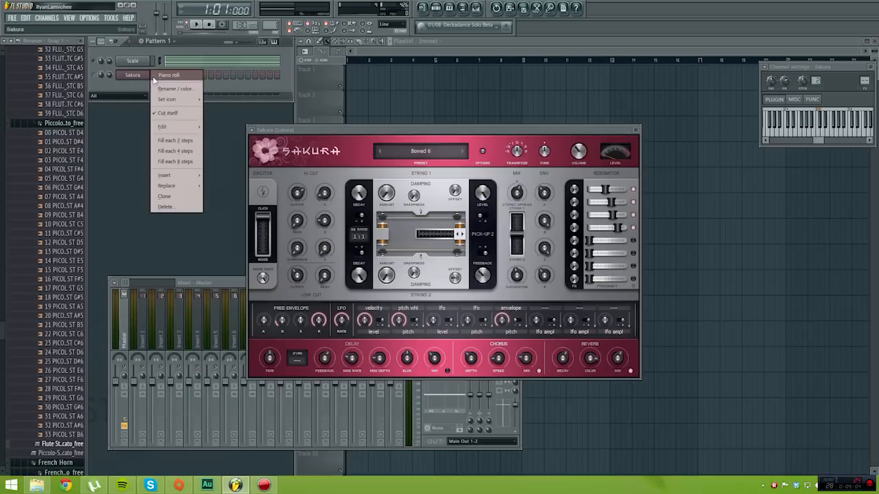
left_click(165, 73)
key("space")
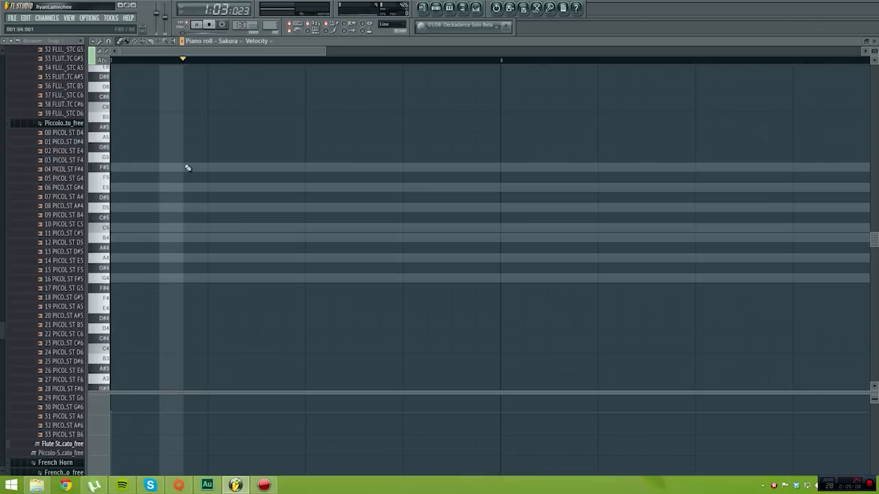
left_click(210, 25)
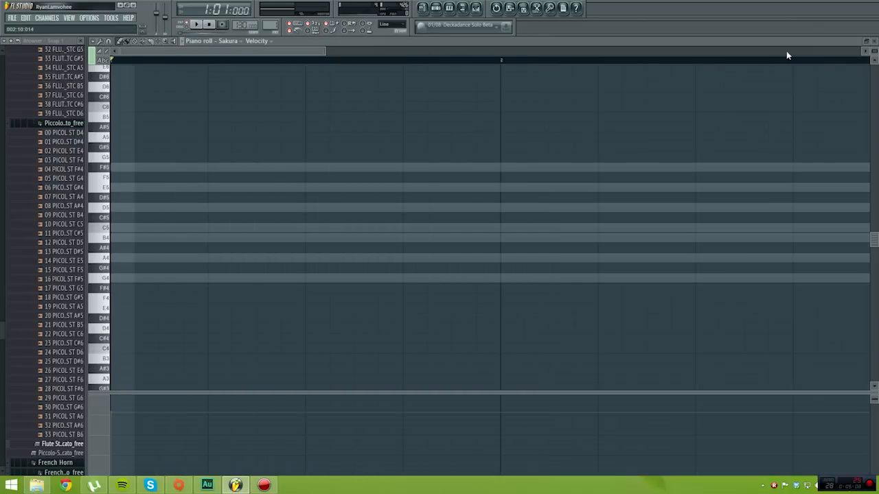
left_click(867, 41)
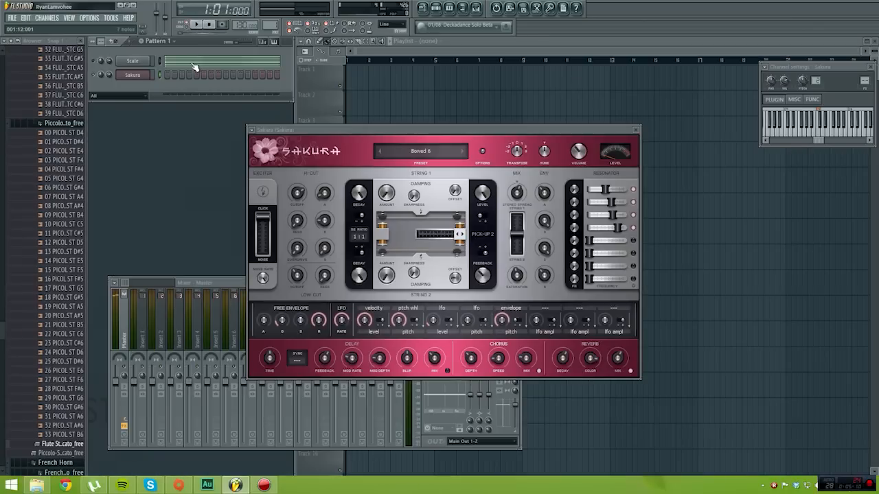
Extend the Scale channel's G major guide notes with copies in the octaves above and below, and close its piano roll
right_click(143, 63)
left_click(159, 62)
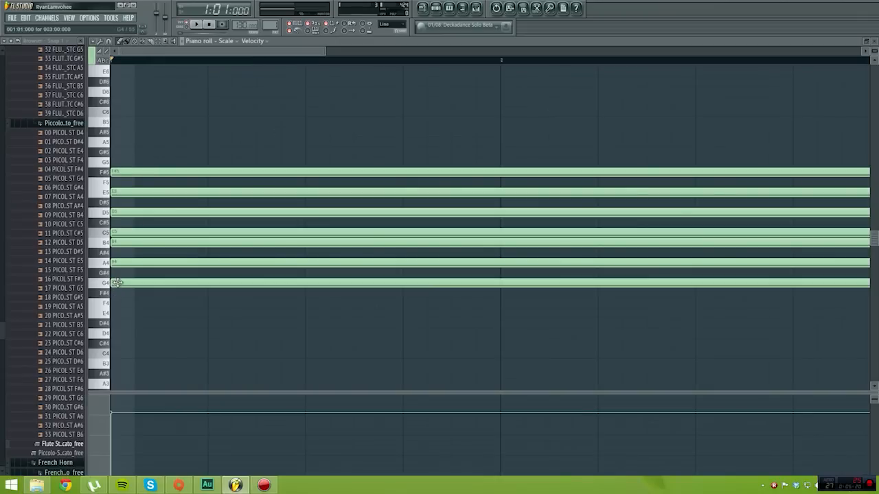
left_click_drag(119, 129, 150, 208)
scroll(126, 181, "down", 3)
scroll(123, 174, "down", 4)
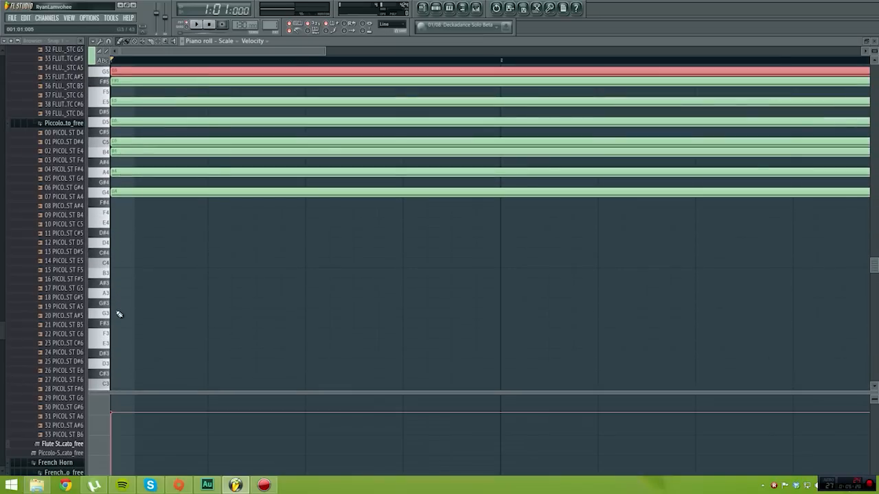
key("ctrl+Down")
key("ctrl+Down")
scroll(122, 199, "up", 4)
scroll(128, 202, "down", 2)
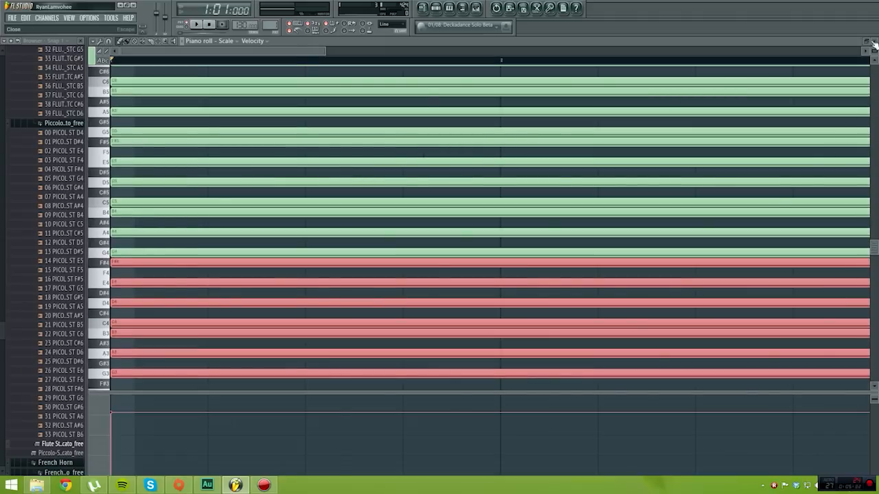
key("F7")
Open the Sakura channel's piano roll and set the chord stamp to (none)
left_click(147, 74)
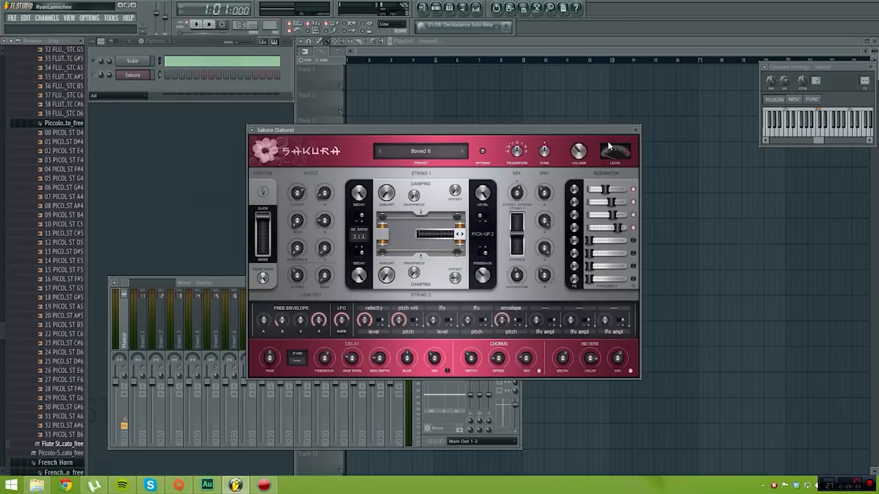
right_click(144, 78)
left_click(154, 82)
scroll(293, 194, "down", 2)
scroll(294, 194, "down", 3)
scroll(194, 206, "up", 2)
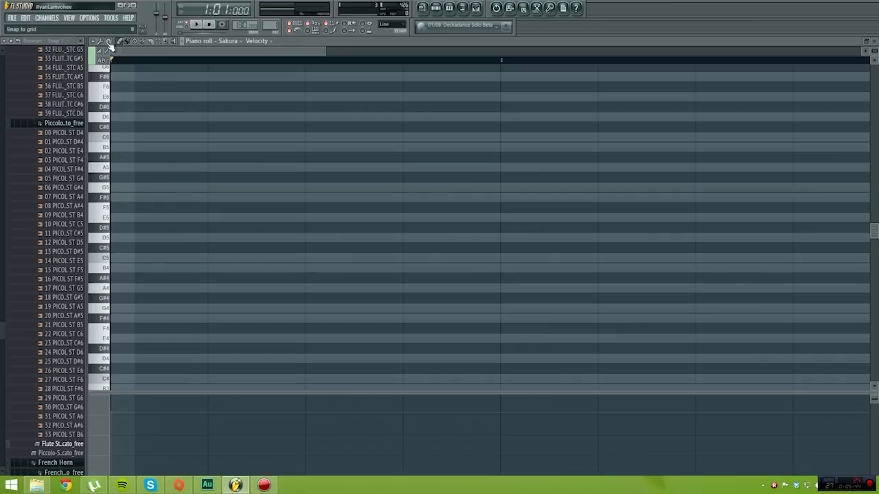
left_click(121, 43)
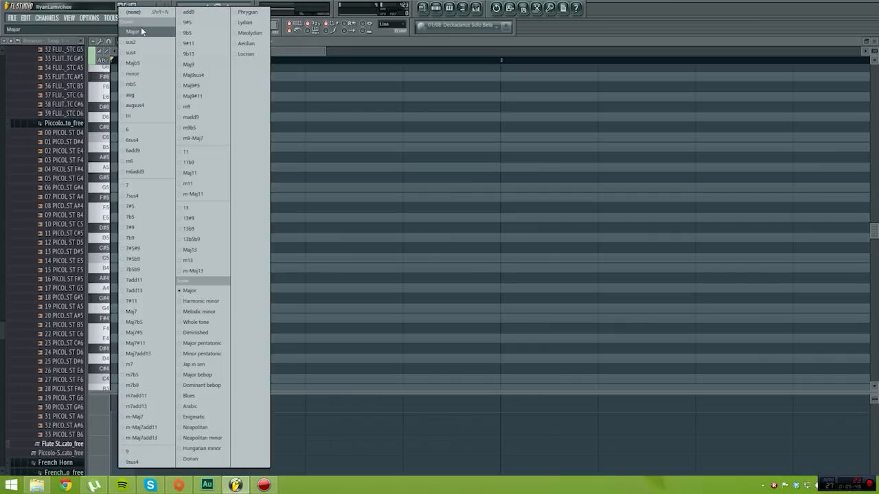
left_click(133, 14)
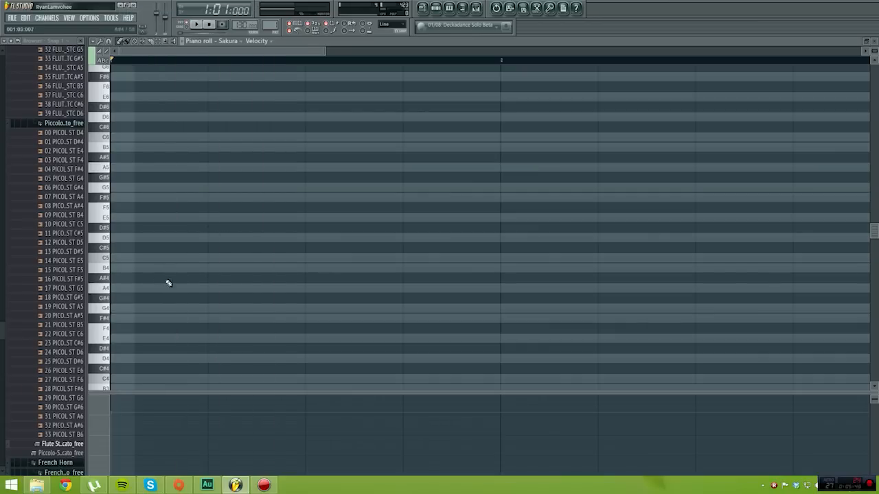
Place a C5 note at the start of bar 1 and shorten it to two steps
left_click(117, 261)
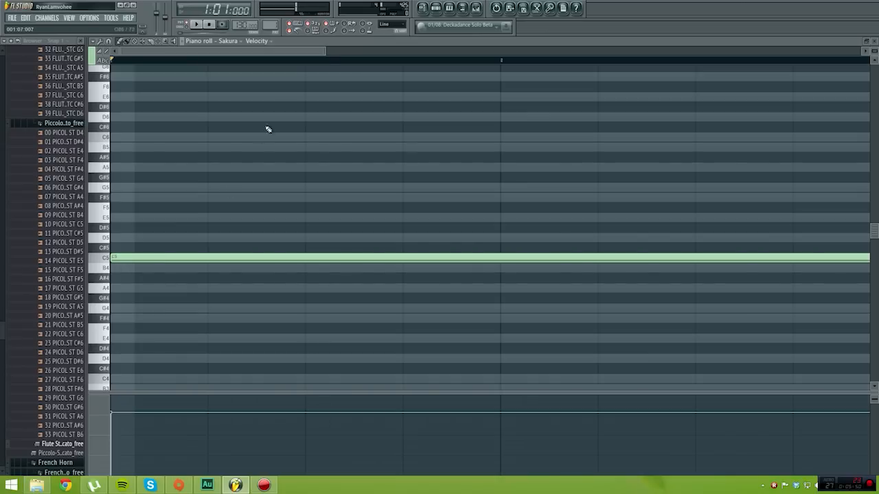
left_click_drag(324, 52, 715, 52)
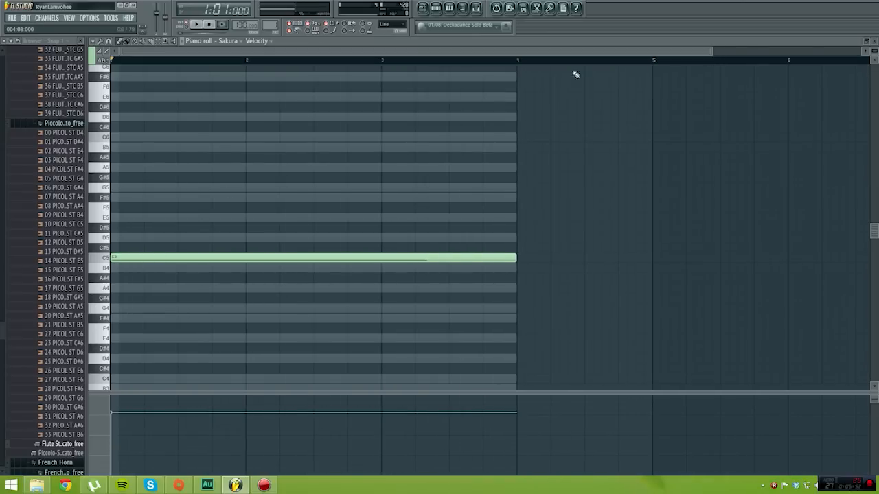
left_click_drag(515, 259, 126, 258)
left_click_drag(712, 50, 288, 50)
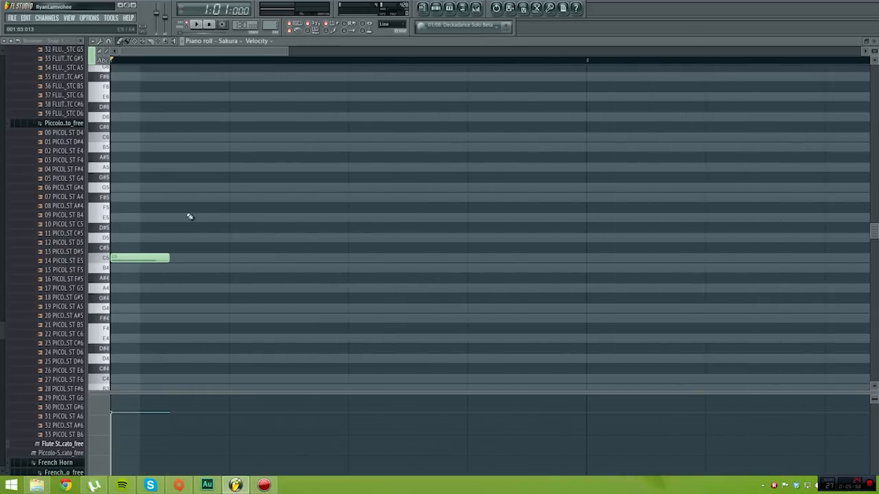
Continue bar 1 with two-step notes E5, G5, F#5 and D5, a four-step A5, and a two-step G5 starting one step before bar 2
left_click(192, 217)
left_click(256, 187)
left_click(295, 198)
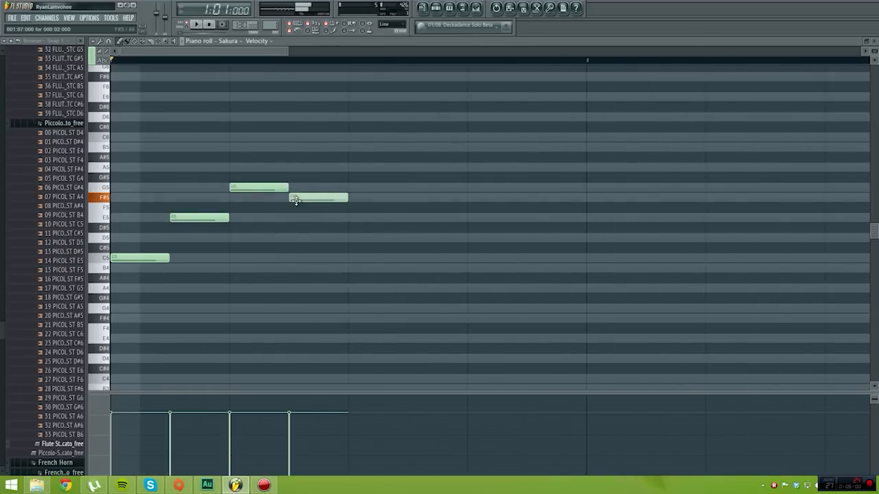
left_click(362, 238)
left_click(414, 166)
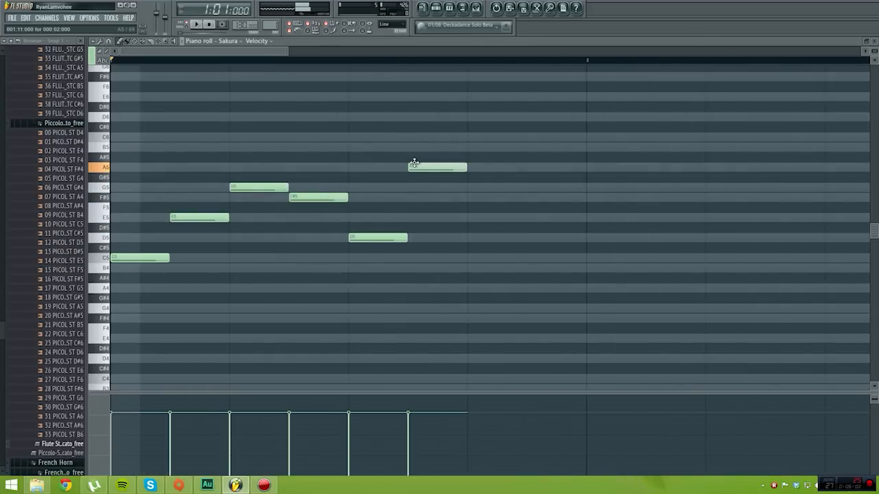
left_click_drag(467, 167, 527, 169)
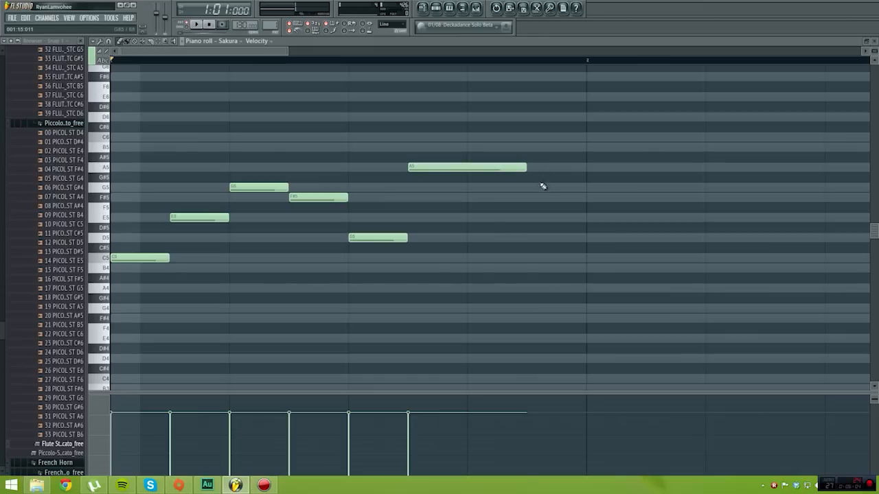
left_click(539, 187)
left_click_drag(646, 189, 603, 190)
Fill bar 2 with a seven-step E5, a three-step D5 and, after a one-step gap, a three-step E5
scroll(551, 200, "down", 2)
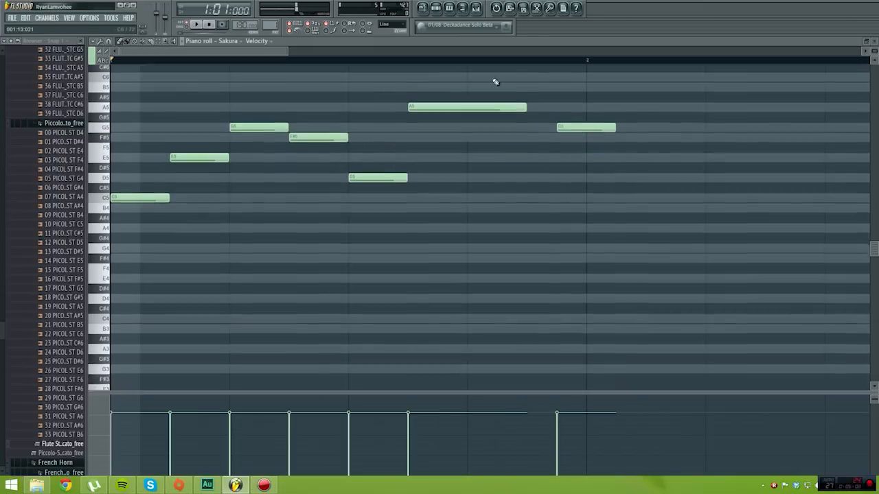
scroll(494, 81, "up", 3)
left_click_drag(287, 52, 541, 67)
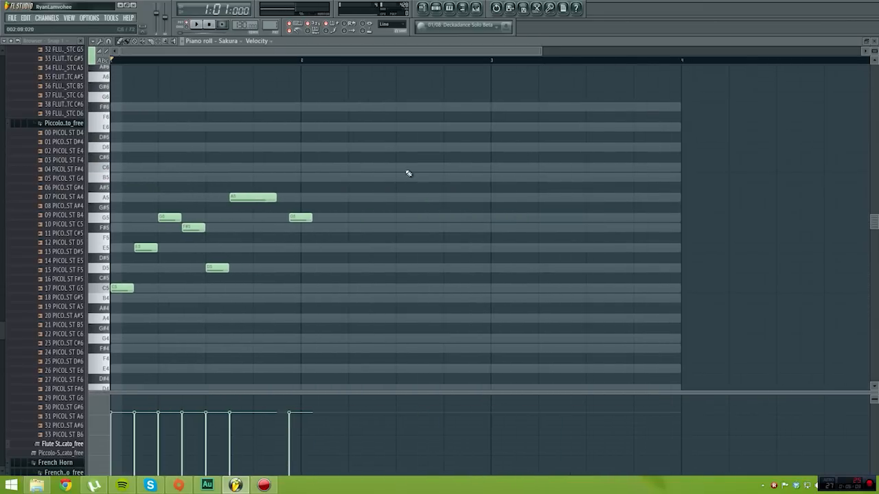
left_click(324, 250)
left_click_drag(335, 249, 396, 250)
left_click(402, 268)
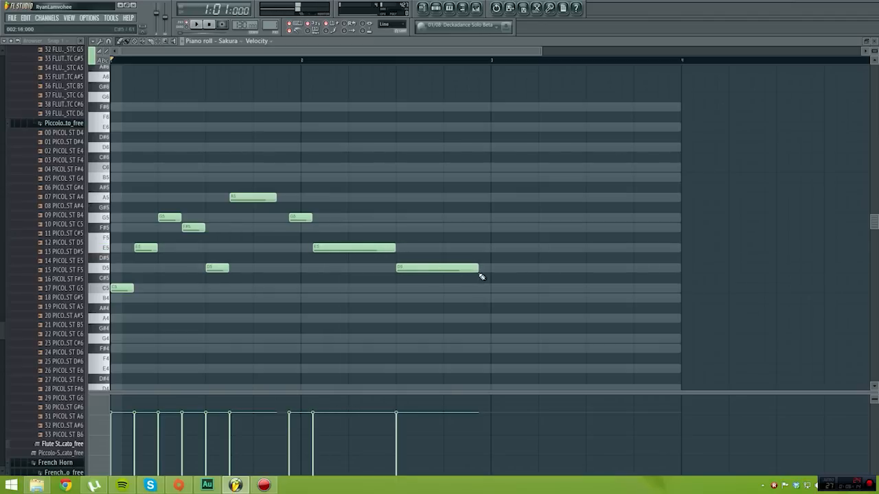
left_click_drag(477, 268, 425, 267)
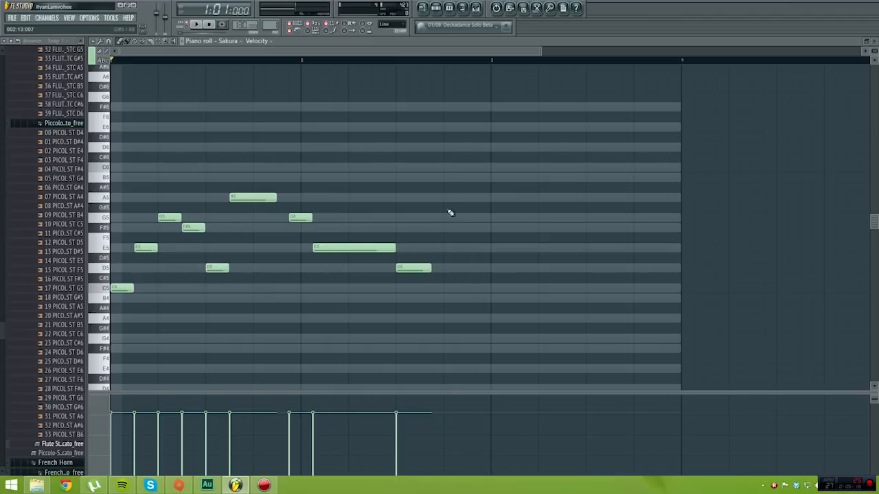
left_click(446, 291)
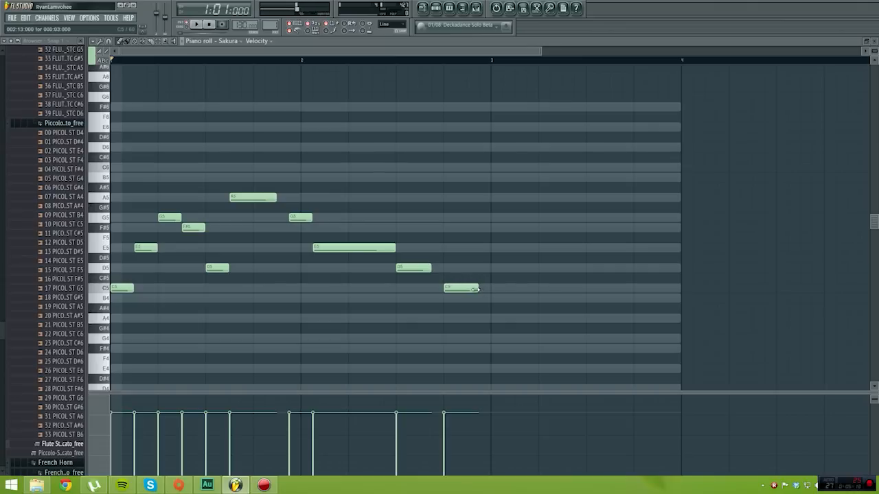
left_click_drag(458, 289, 454, 248)
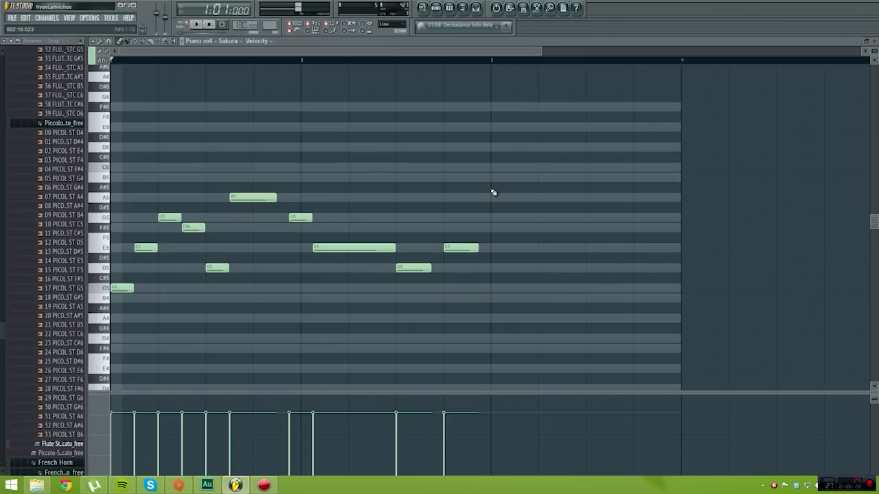
Fill bar 3 with a three-step A5, a six-step C6 after a one-step gap, a two-step D6 and a four-step C6
left_click(490, 197)
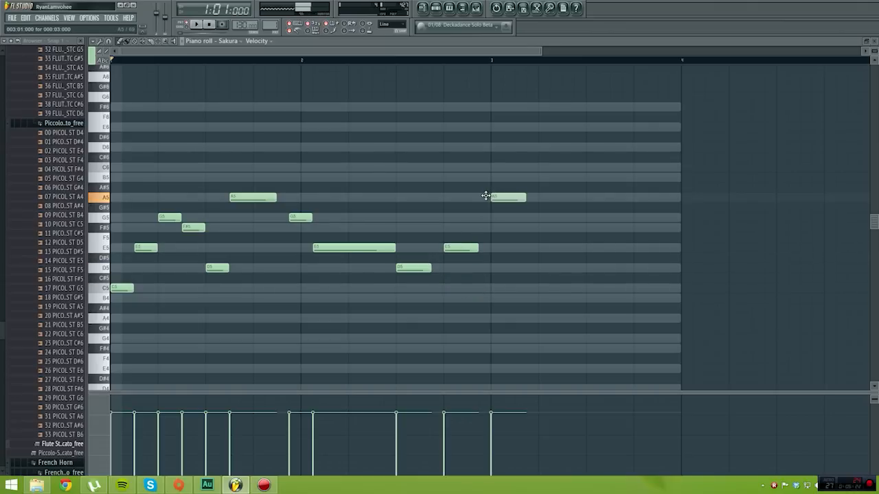
left_click(539, 168)
left_click_drag(578, 171, 609, 170)
left_click(614, 147)
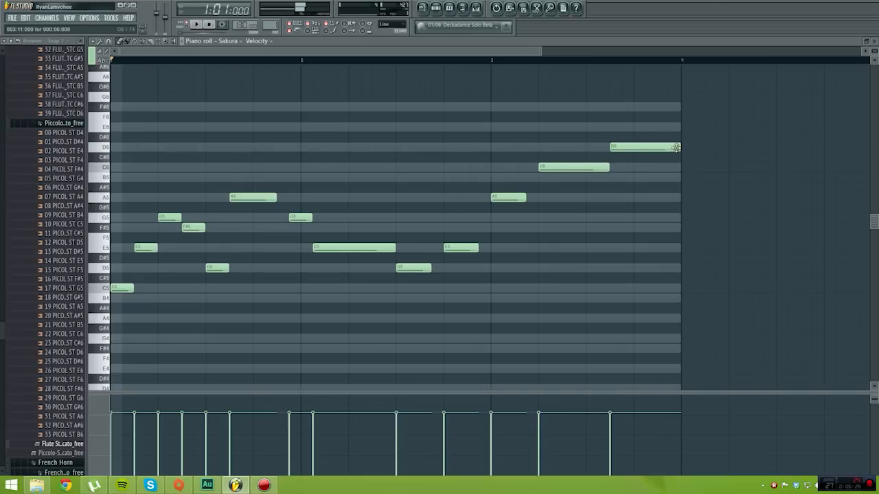
left_click_drag(679, 148, 637, 150)
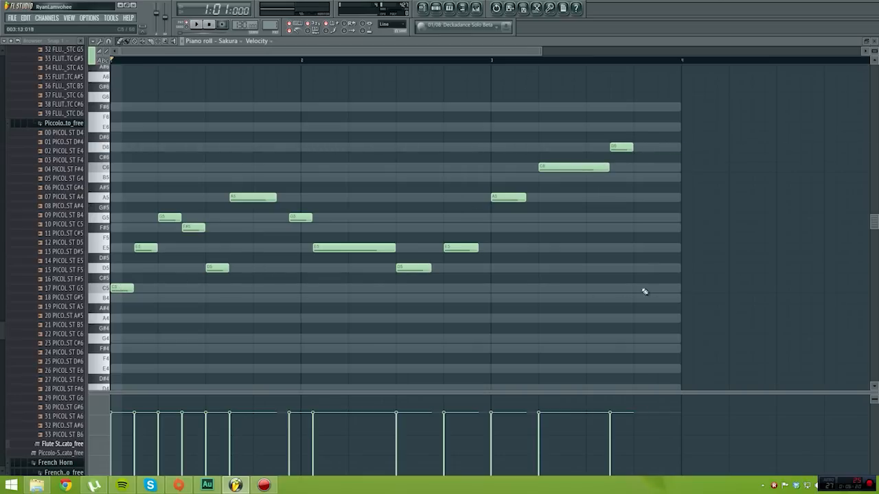
left_click(673, 171)
mouse_move(669, 167)
left_mouse_down()
mouse_move(647, 168)
mouse_move(685, 166)
left_mouse_up()
Play the melody through, stop it and move the G5 note that overlaps the start of bar 2 one step earlier
left_click(197, 27)
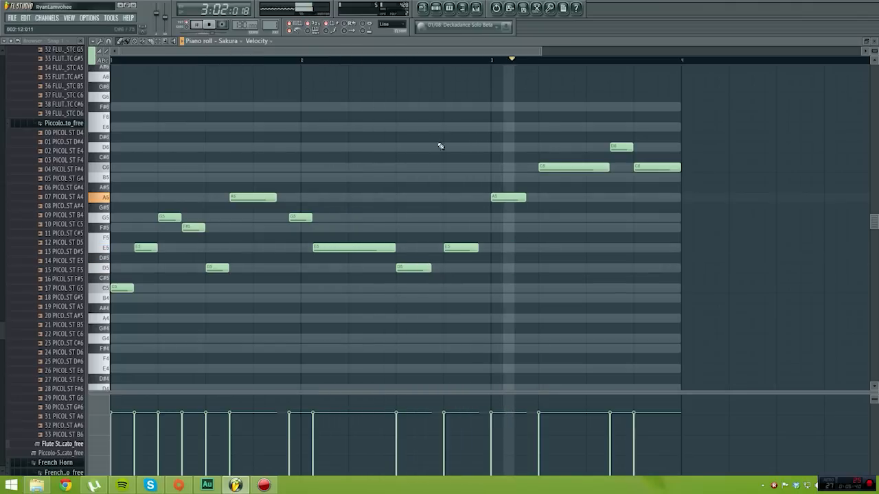
left_click(210, 24)
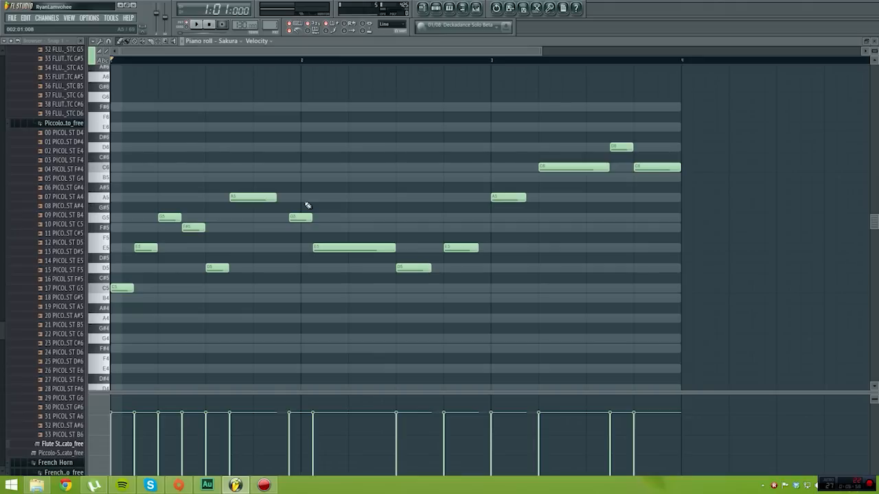
left_click_drag(300, 216, 287, 217)
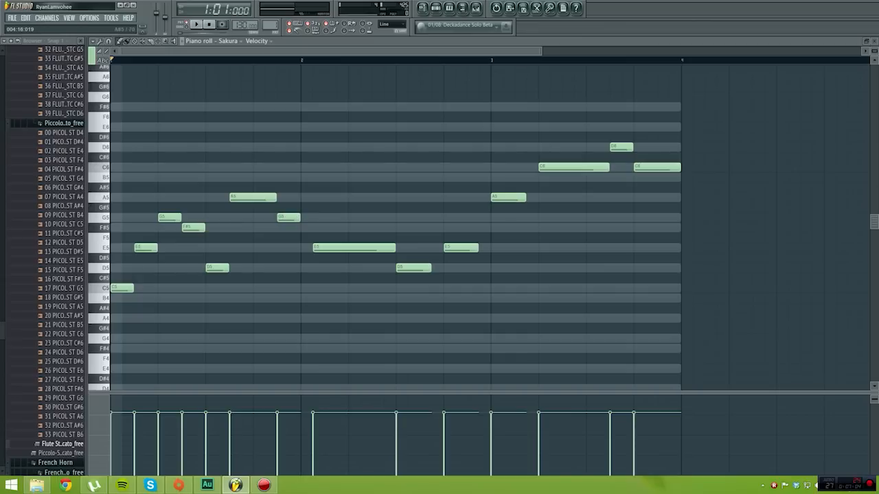
Start bar 2's E5 on the barline at six steps long, follow it with a two-step G5, and play the melody
left_click_drag(322, 248, 310, 247)
left_click_drag(393, 250, 375, 250)
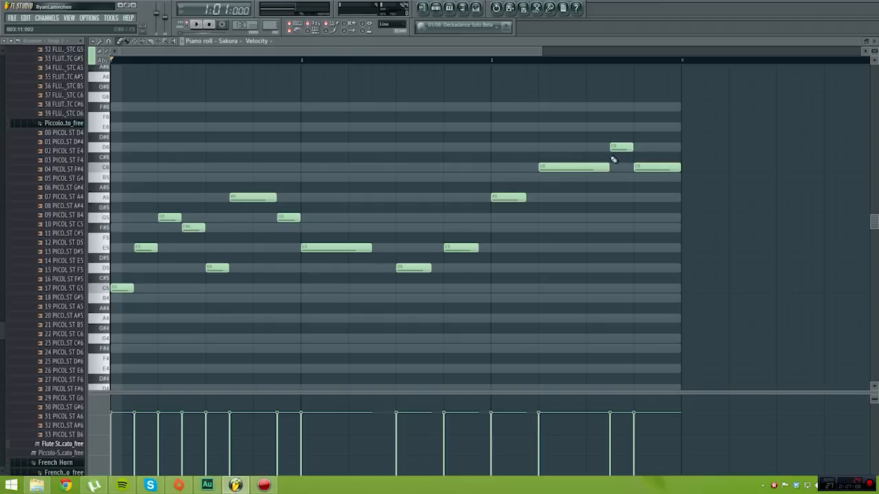
left_click(376, 221)
left_click_drag(441, 218, 396, 218)
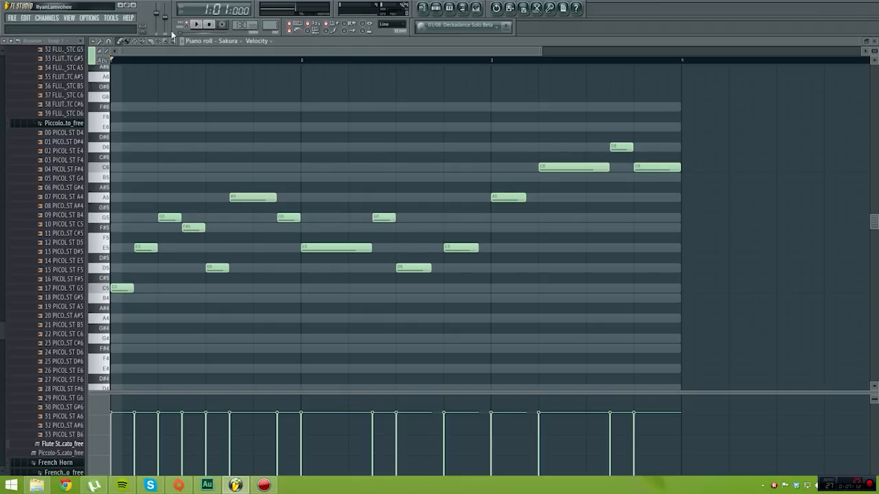
left_click(197, 25)
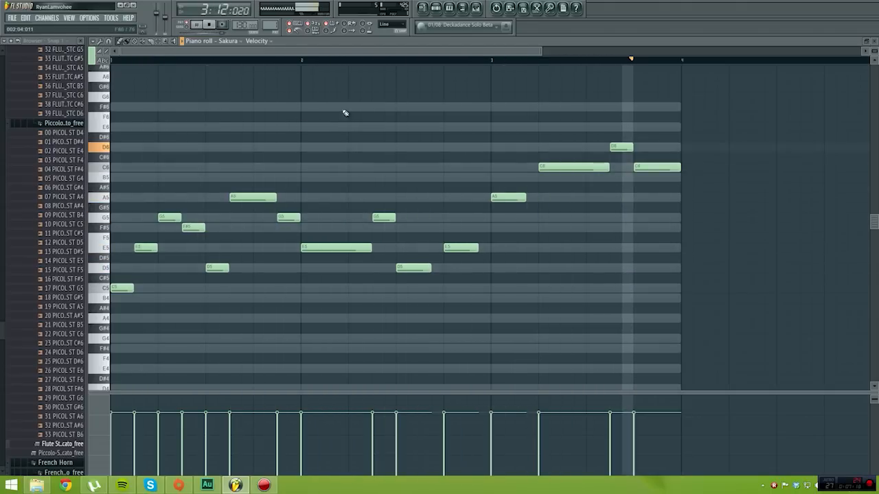
left_click(211, 26)
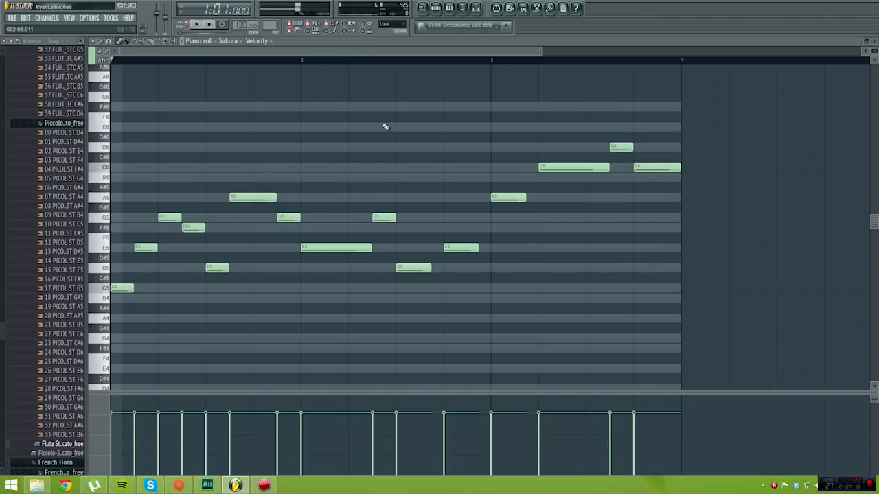
Delete all the notes from the Sakura channel's piano roll and from the Scale channel's piano roll
mouse_move(118, 289)
left_mouse_down()
mouse_move(165, 213)
mouse_move(240, 165)
mouse_move(362, 259)
mouse_move(455, 250)
mouse_move(607, 157)
mouse_move(673, 166)
left_mouse_up()
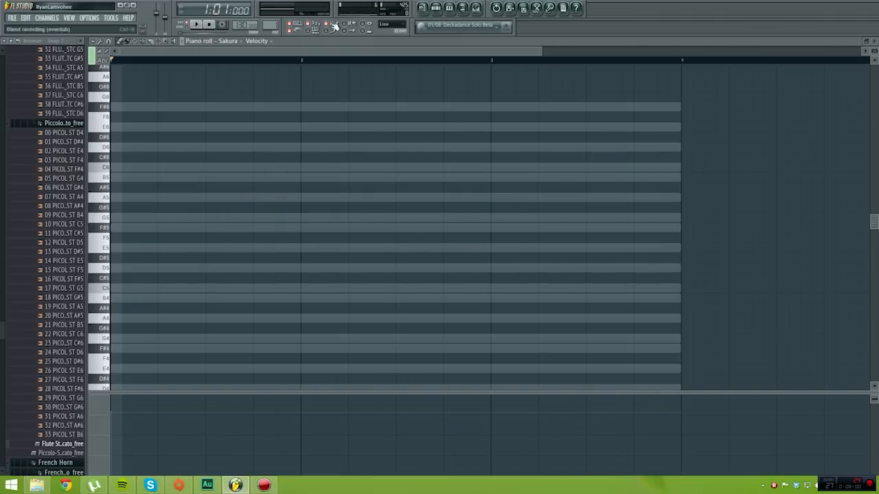
left_click(874, 42)
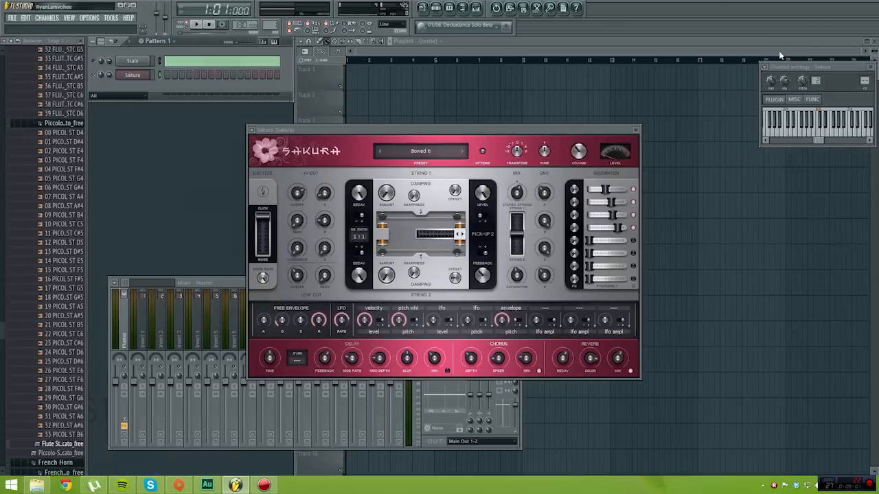
left_click(140, 63)
right_click(140, 65)
left_click(175, 62)
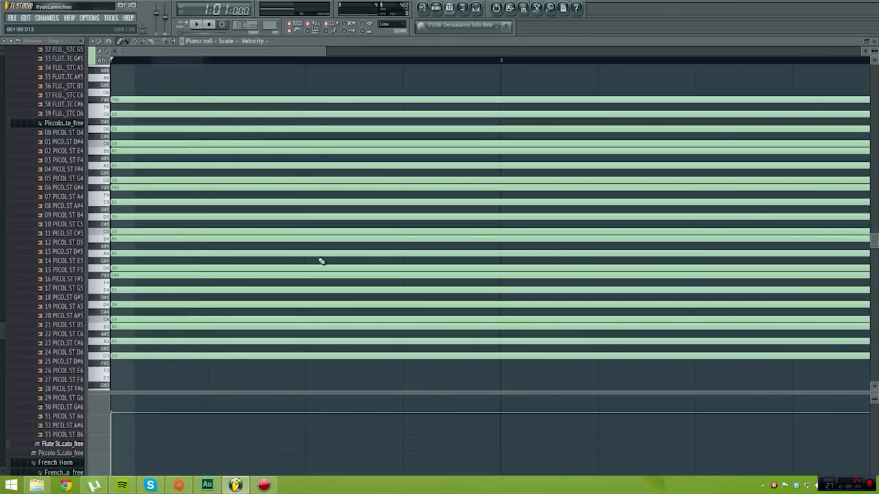
key("ctrl+a")
key("Delete")
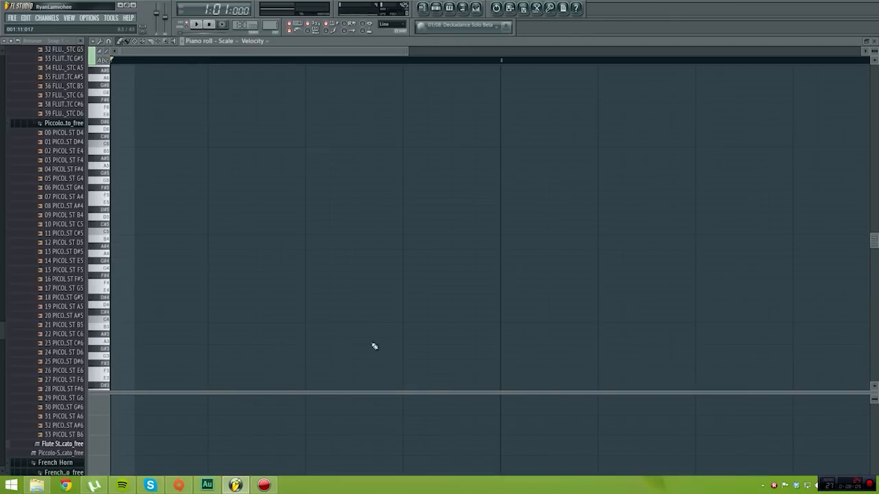
left_click(874, 42)
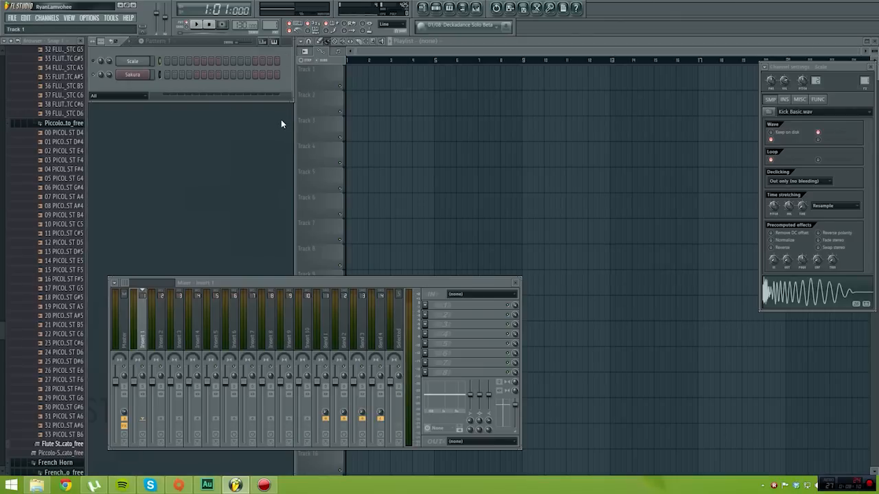
right_click(138, 74)
left_click(157, 73)
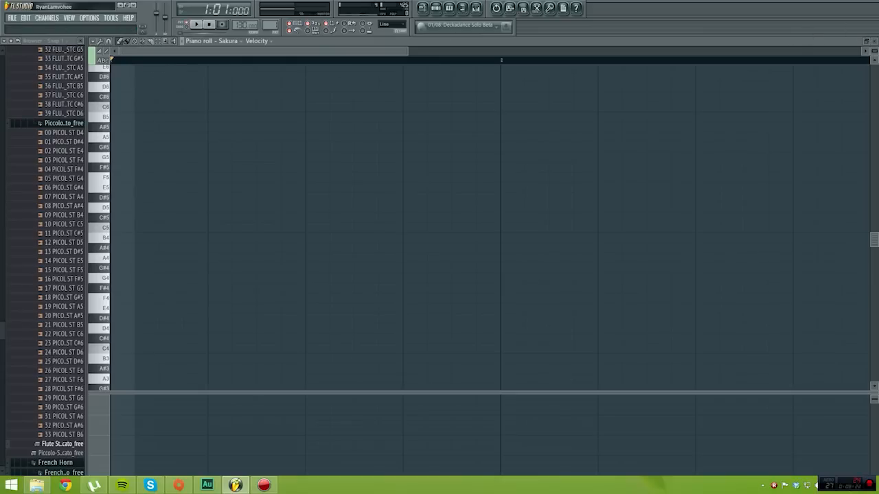
left_click(874, 41)
right_click(146, 73)
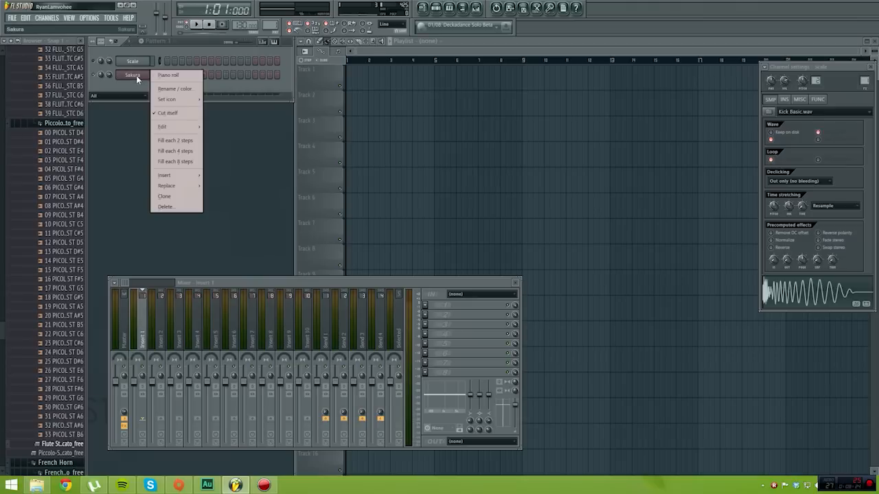
mouse_move(167, 99)
left_click(132, 142)
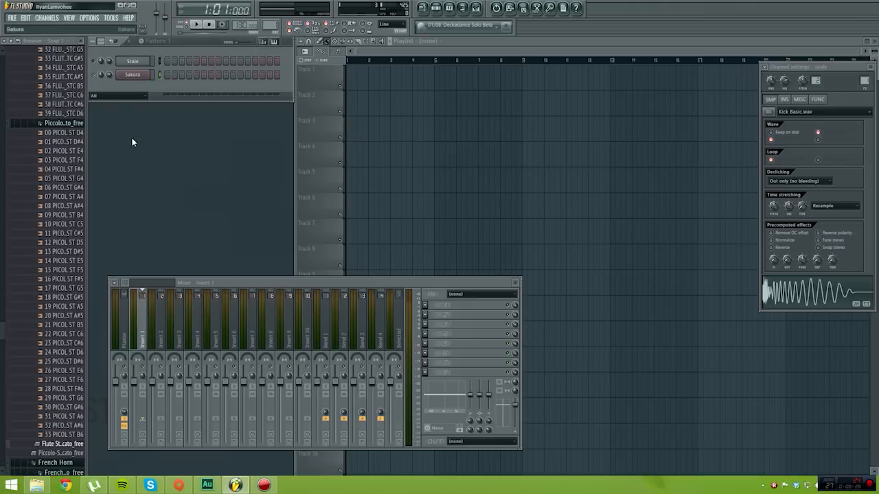
Switch to Chrome and browse the Google image results for rpg games to find a scene for inspiration
left_click(66, 486)
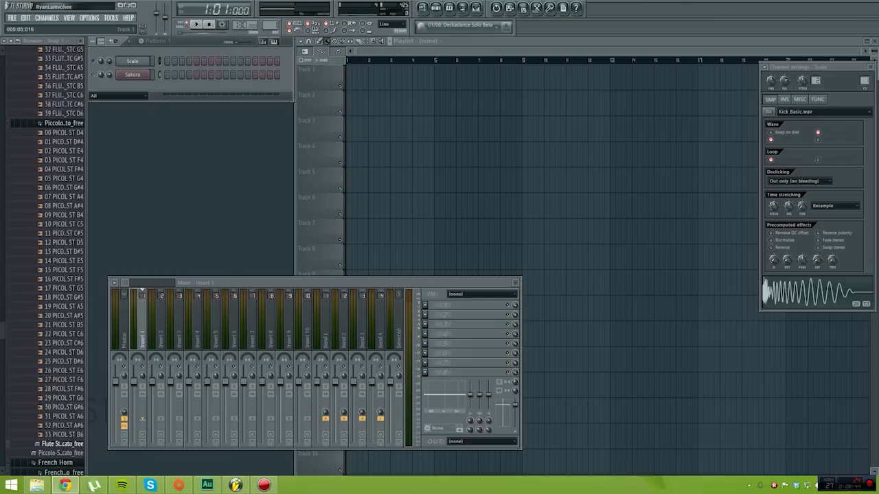
left_click_drag(878, 47, 397, 47)
scroll(484, 192, "down", 1)
scroll(484, 192, "down", 1)
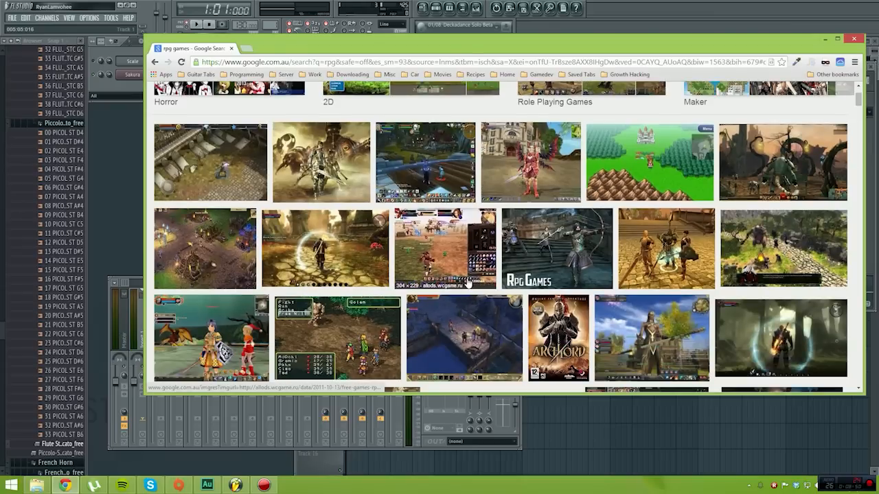
scroll(473, 282, "up", 2)
scroll(499, 281, "down", 2)
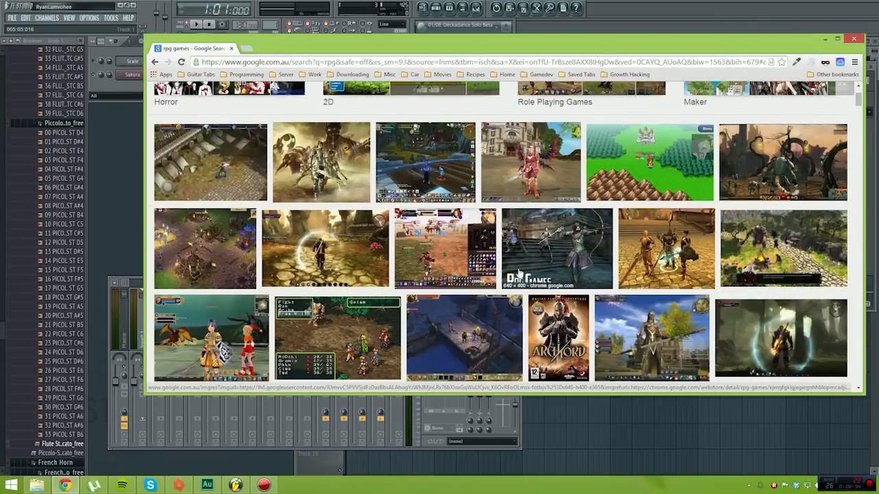
scroll(520, 275, "down", 1)
scroll(421, 300, "down", 1)
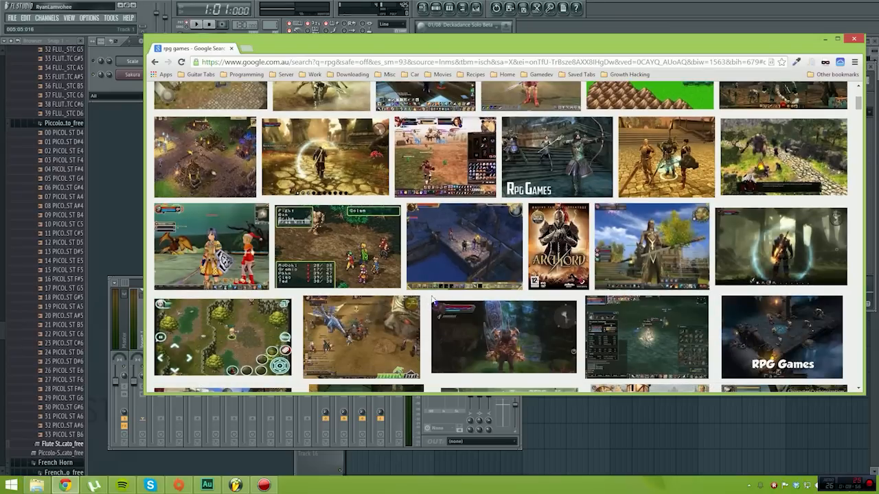
scroll(520, 271, "up", 3)
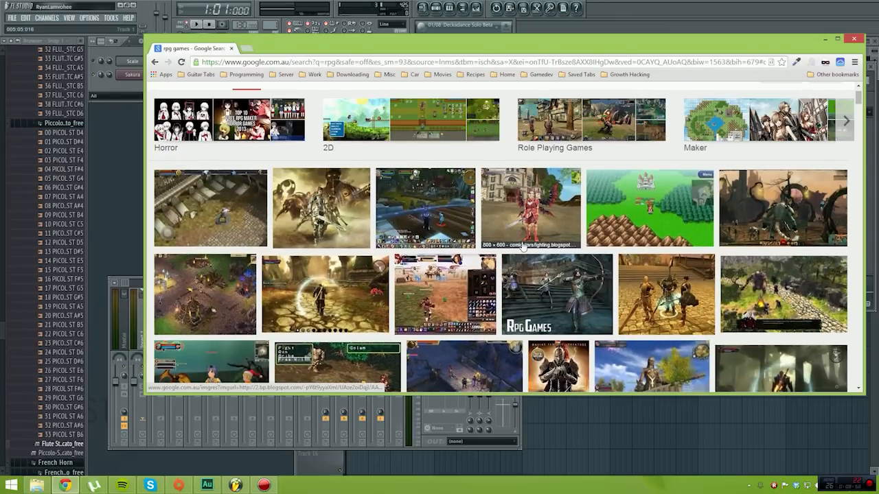
scroll(294, 275, "down", 1)
scroll(293, 275, "down", 5)
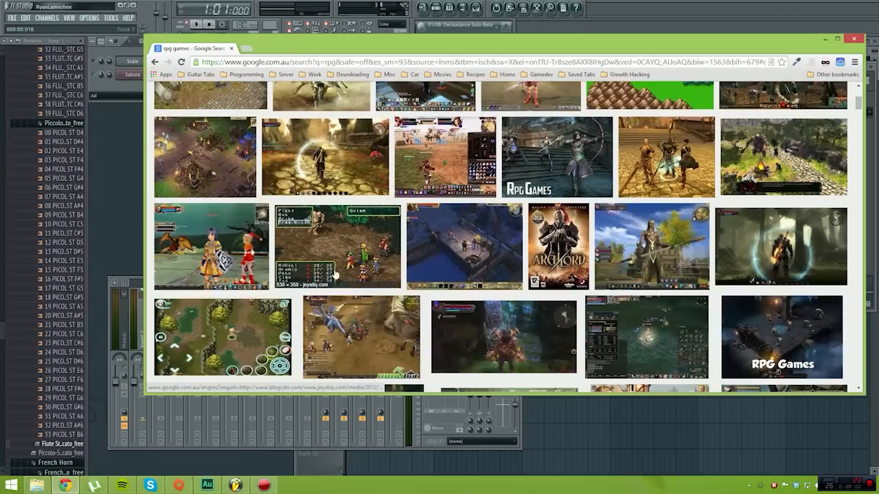
scroll(646, 275, "down", 2)
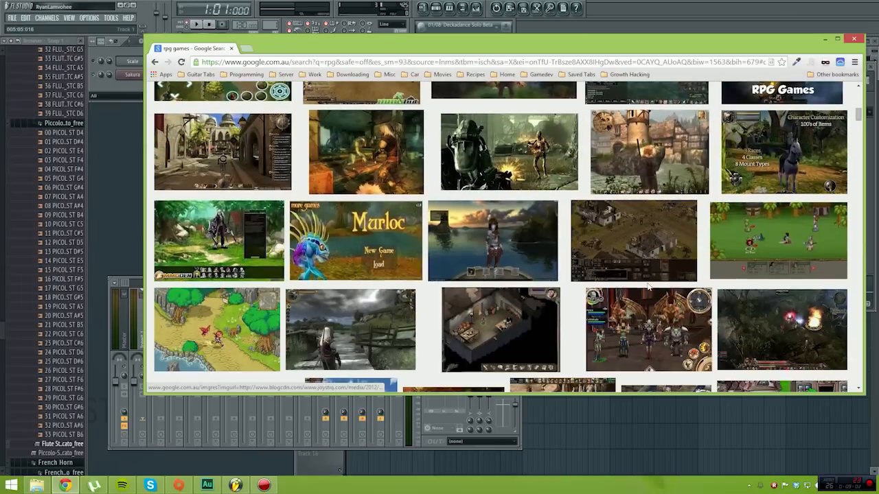
scroll(232, 311, "down", 1)
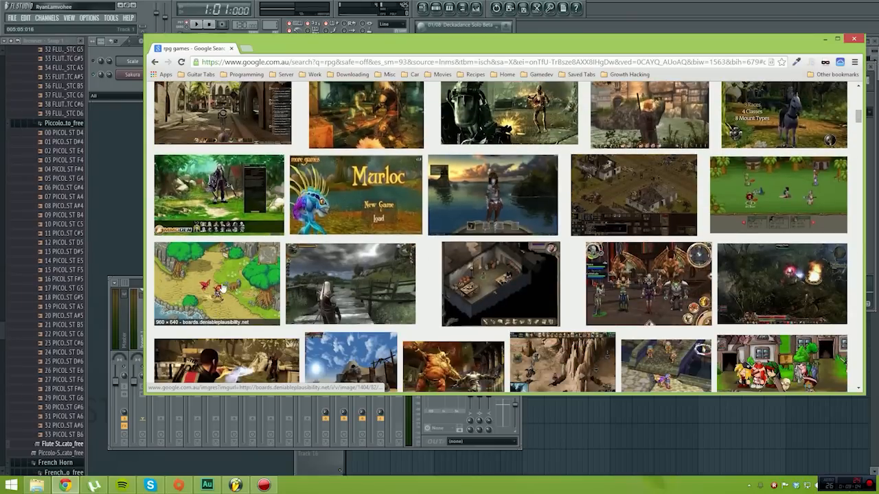
Open the pixel-art image of the running character and red bird at full size, and narrow and move the browser window aside
left_click(223, 287)
left_click(684, 227)
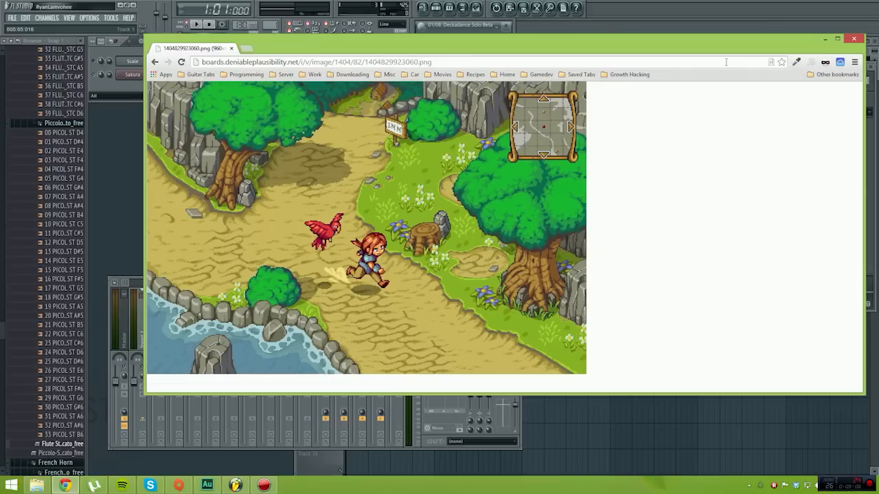
left_click_drag(556, 51, 510, 46)
left_click_drag(818, 191, 579, 188)
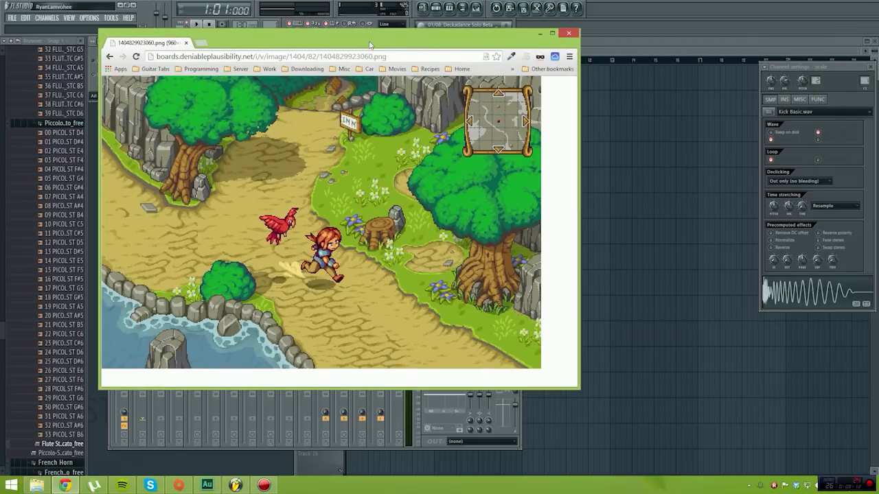
left_click_drag(369, 44, 613, 39)
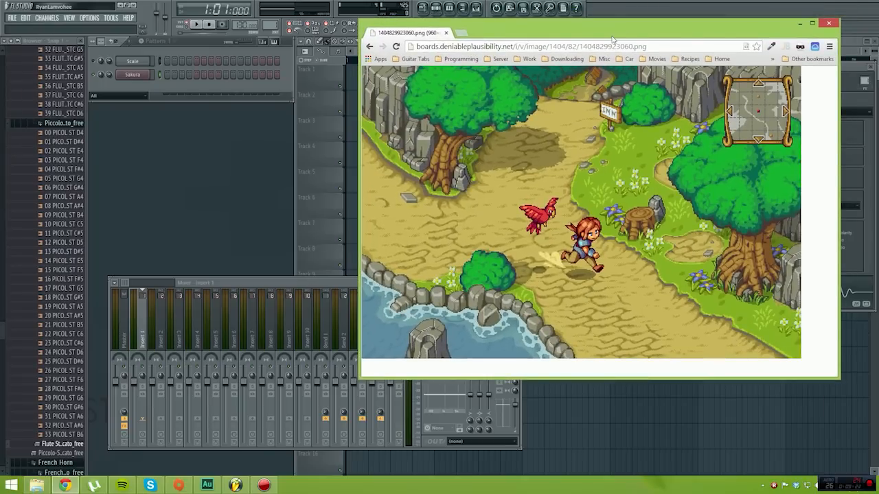
left_click_drag(611, 36, 877, 47)
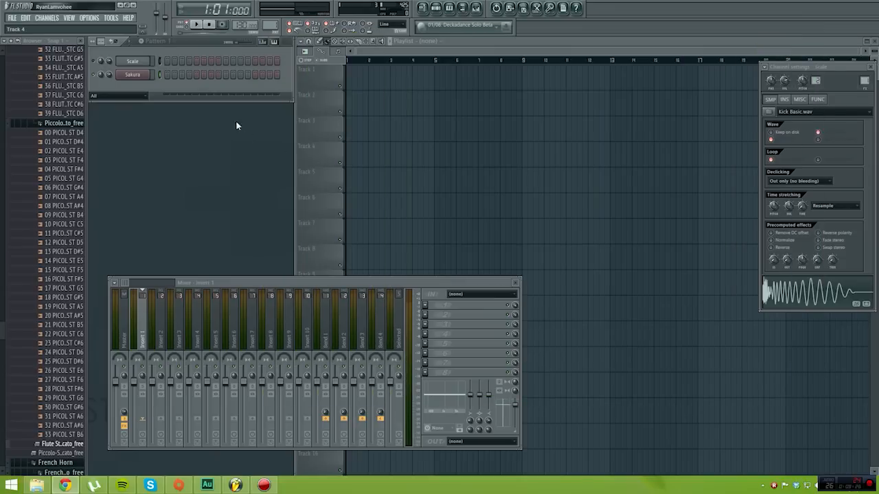
Load the STR Deep Harp 1 FG preset from the String bank into the Sakura channel
left_click(132, 74)
right_click(136, 75)
left_click(139, 76)
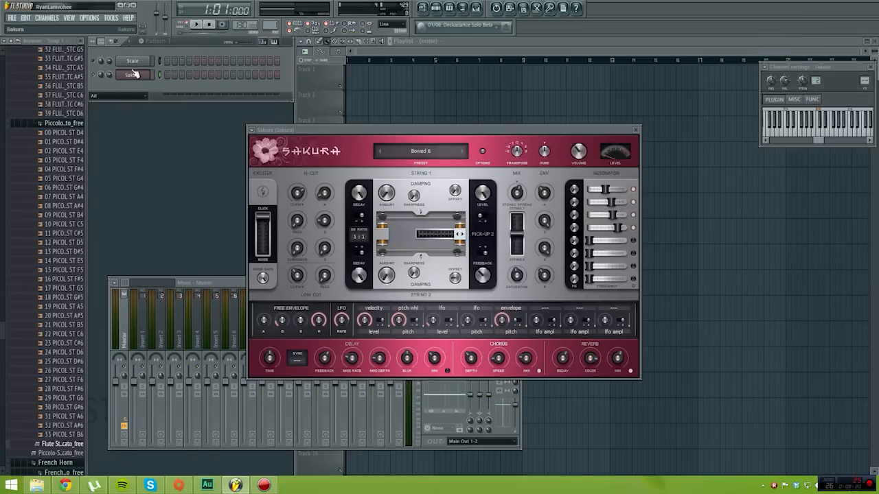
left_click(441, 152)
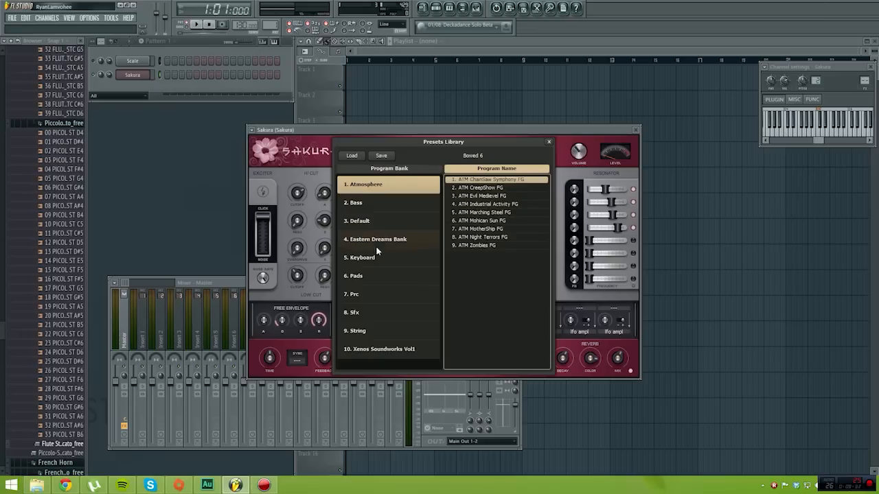
left_click(372, 313)
left_click(374, 330)
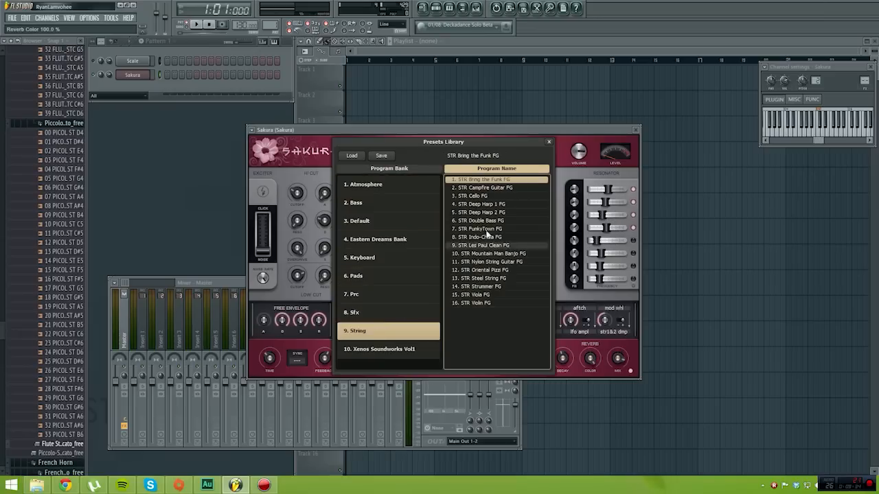
left_click(477, 204)
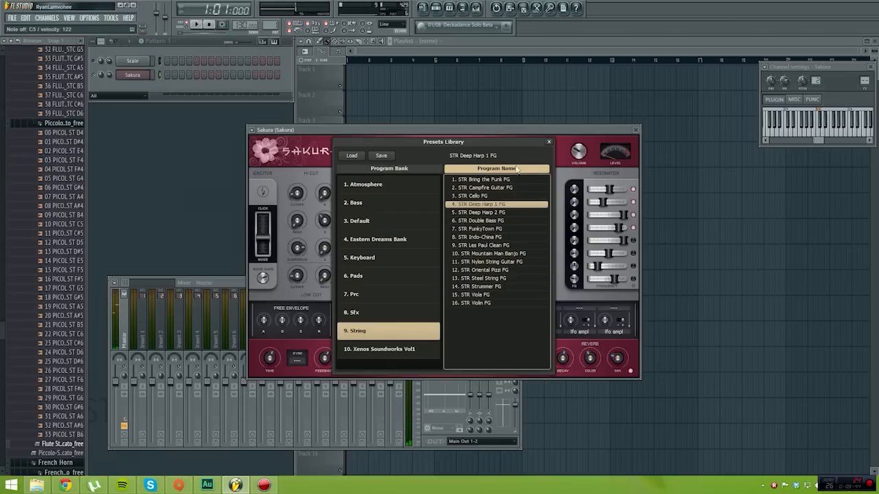
left_click(549, 143)
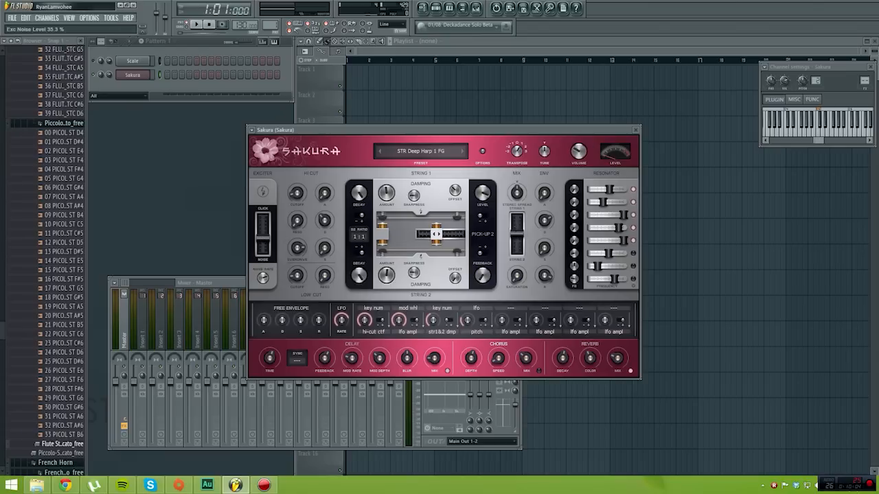
Adjust Sakura's exciter click/noise slider and the uppermost amplitude envelope knob, and close the plugin
mouse_move(261, 244)
left_mouse_down()
mouse_move(261, 251)
mouse_move(262, 220)
mouse_move(261, 232)
left_mouse_up()
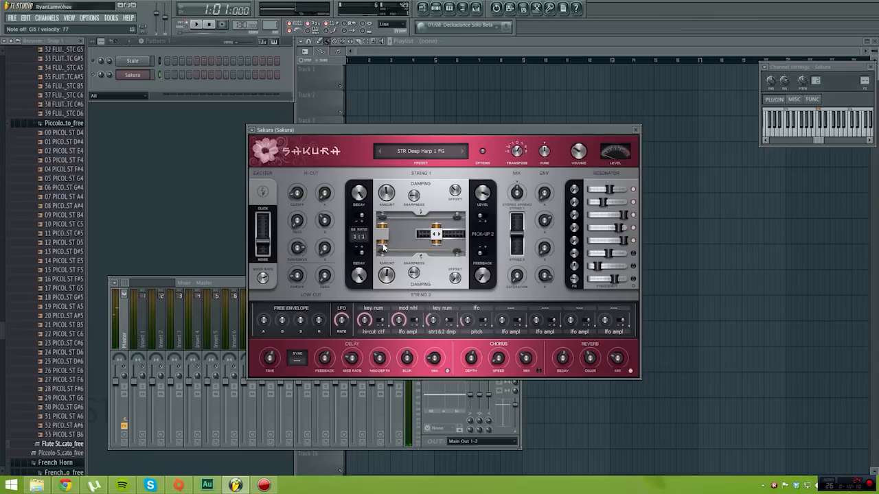
left_click_drag(544, 195, 544, 204)
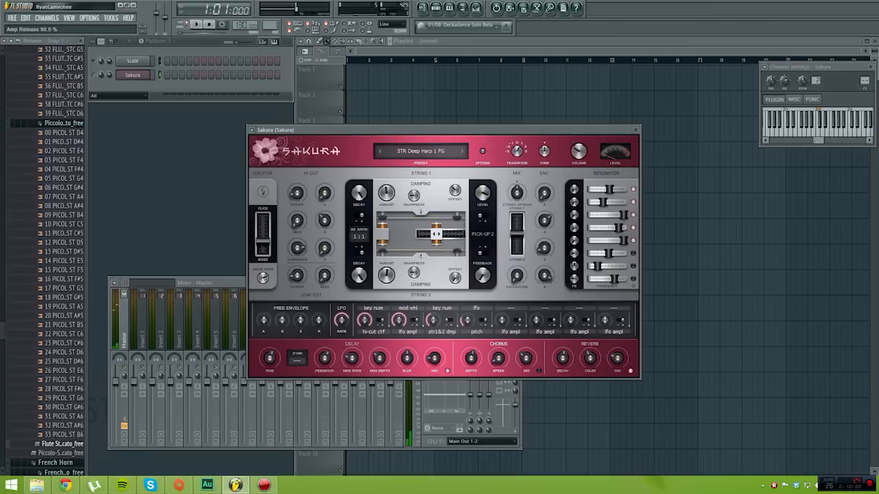
left_click(636, 129)
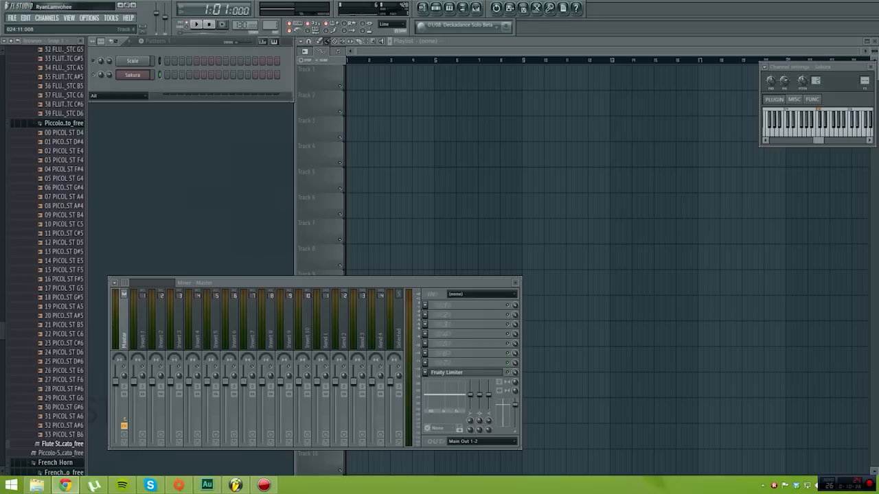
Switch to Chrome to look at the RPG scene again, and return to FL Studio
left_click(65, 485)
left_click_drag(577, 109, 338, 57)
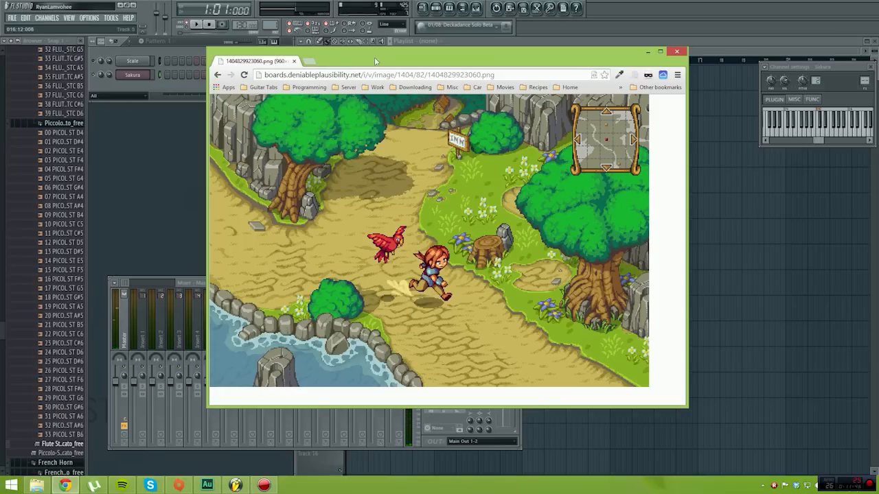
key("alt+Tab")
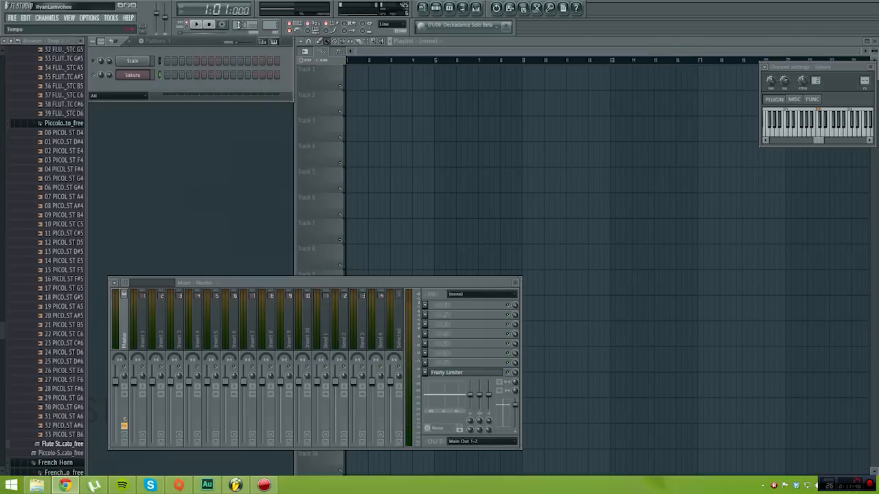
Audition the beat, lower the project tempo to 105 BPM, and arm recording for everything
left_click(196, 26)
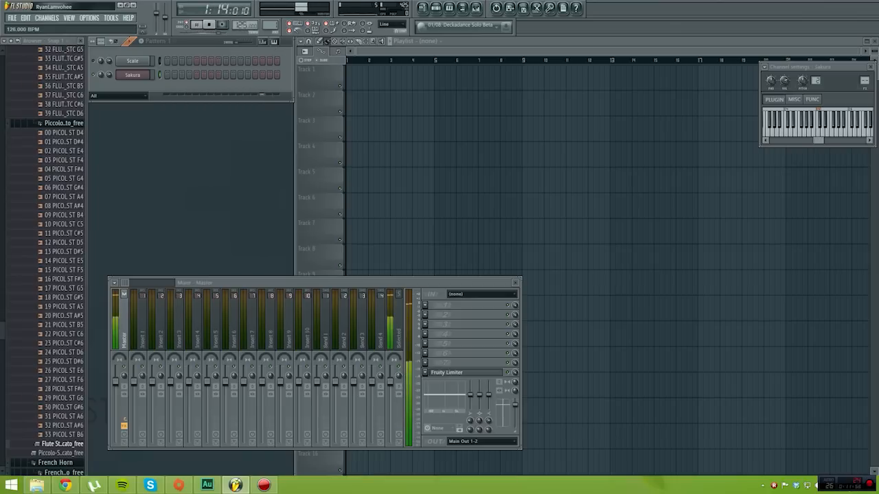
left_click(211, 25)
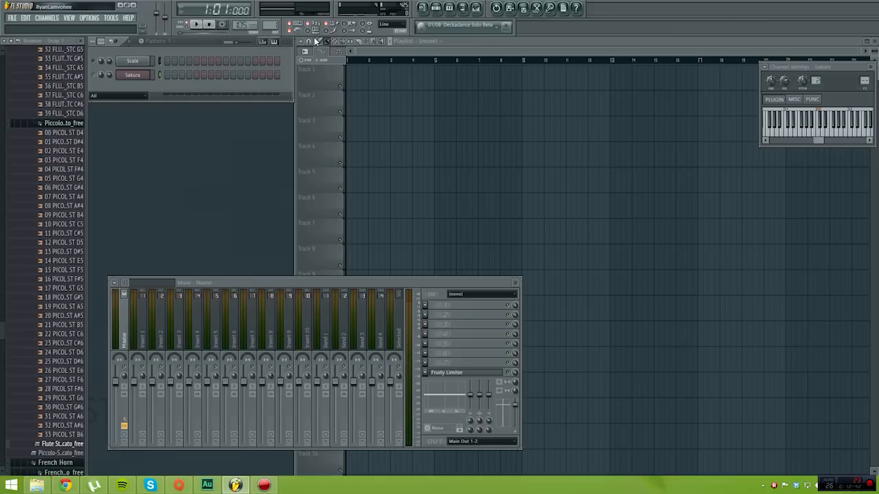
left_click(225, 27)
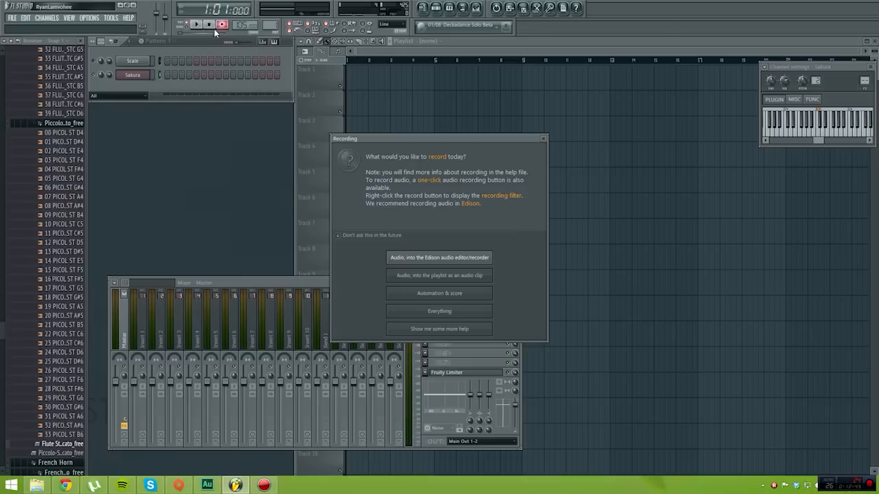
left_click(455, 310)
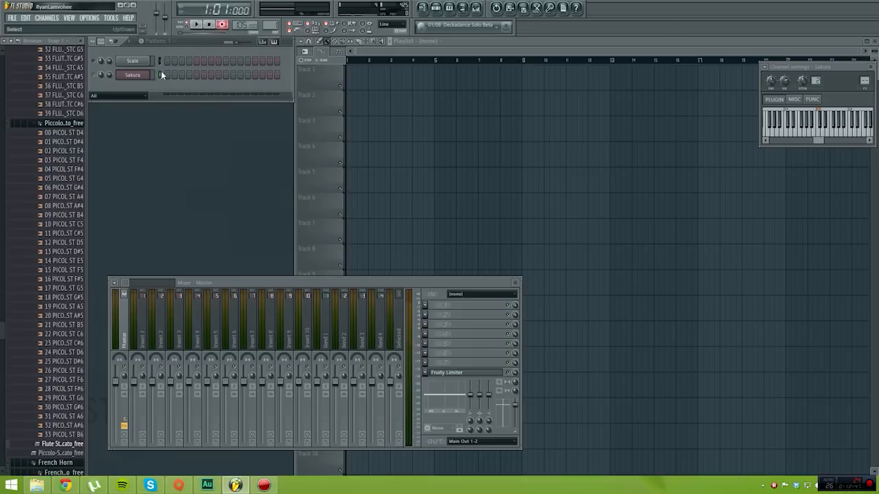
Record a short trial take on Sakura and delete its notes in the piano roll
left_click(197, 25)
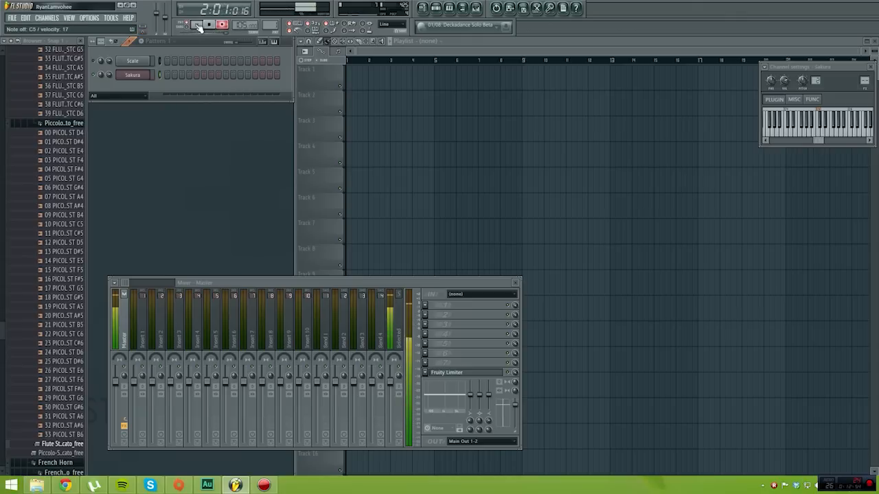
left_click(210, 25)
left_click(172, 76)
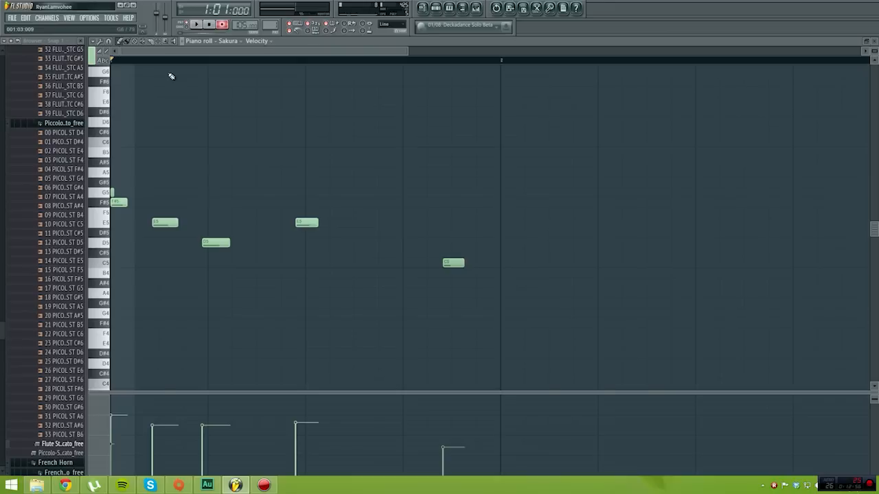
mouse_move(140, 205)
left_mouse_down()
mouse_move(163, 240)
mouse_move(524, 278)
left_mouse_up()
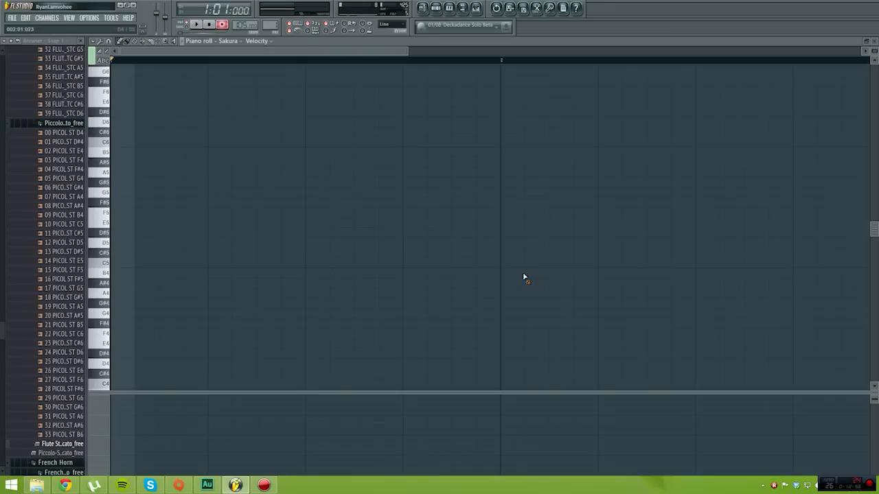
Record a new Sakura melody spanning about five bars
left_click_drag(408, 52, 862, 51)
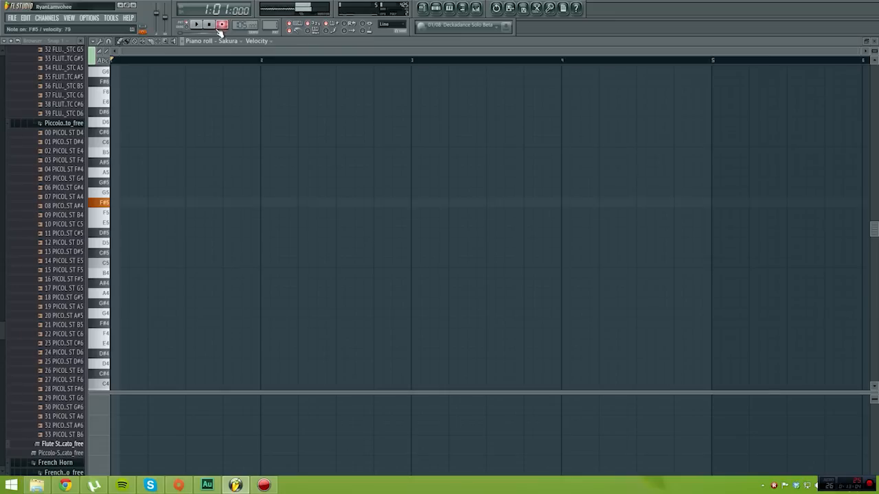
left_click(197, 25)
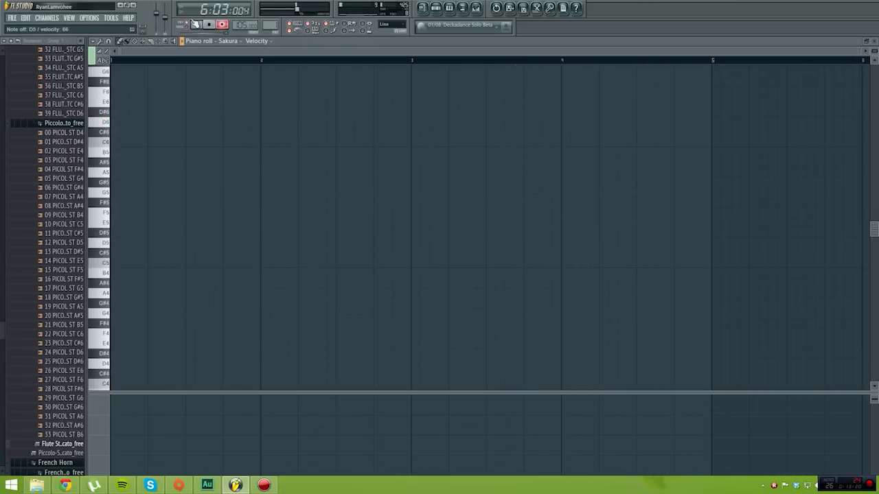
left_click(212, 25)
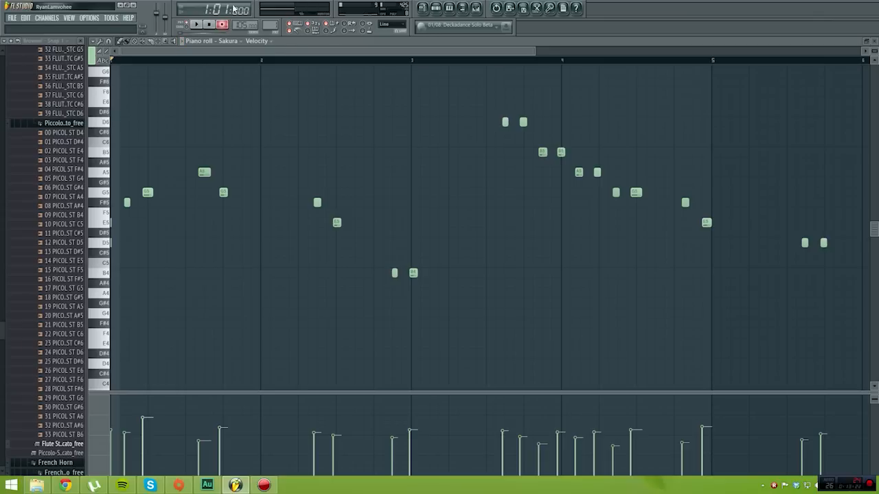
Delete the last two recorded D5 notes in bar 5 of the Sakura melody
left_click_drag(541, 55, 738, 57)
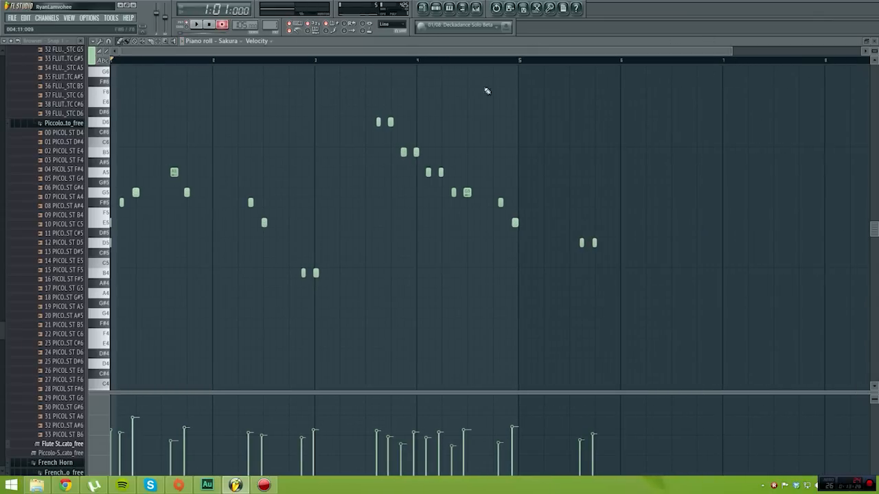
right_click(581, 244)
right_click(595, 243)
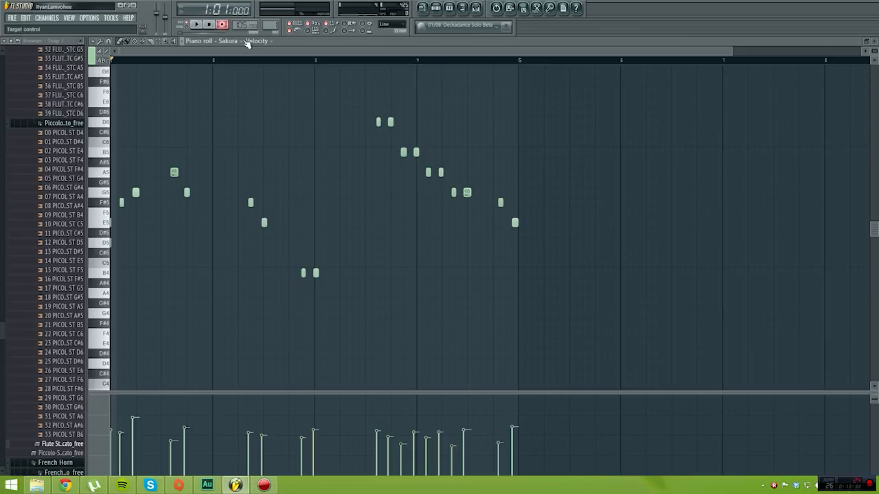
Audition the recorded melody and replace its tiny opening note with a one-step E5 note at the start of bar 1
left_click(197, 25)
key("space")
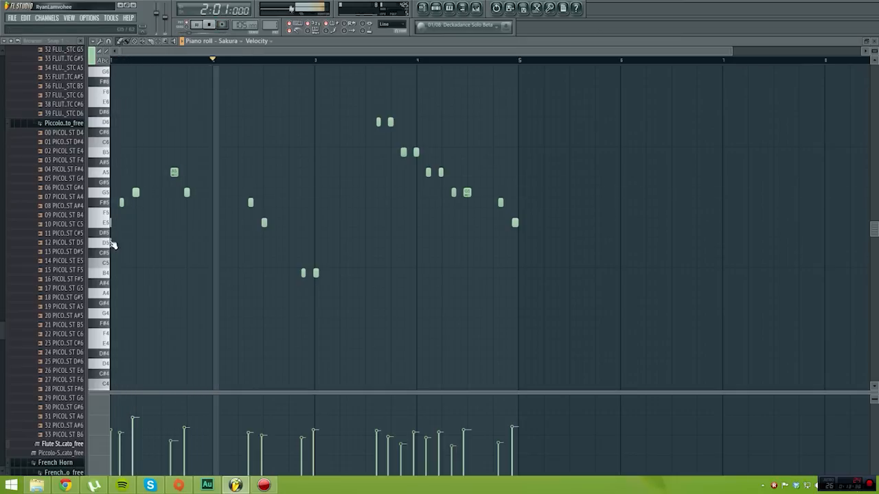
left_click(209, 25)
left_click(114, 222)
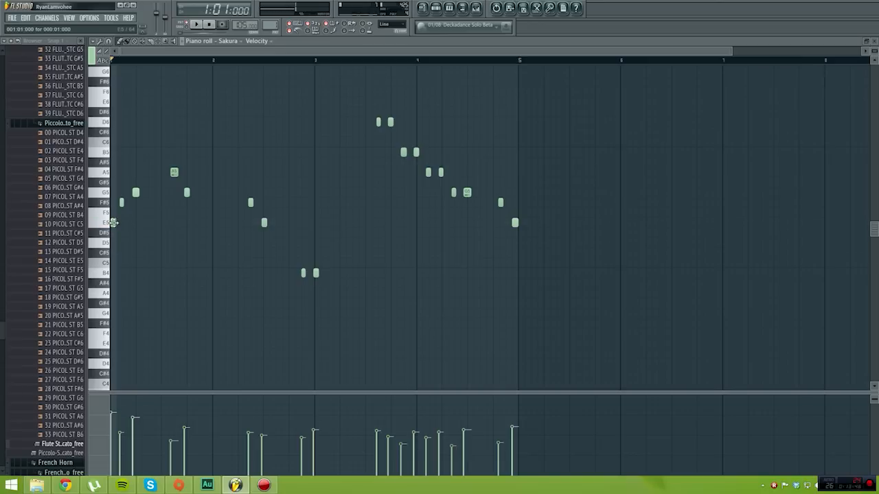
left_click(196, 25)
left_click(209, 25)
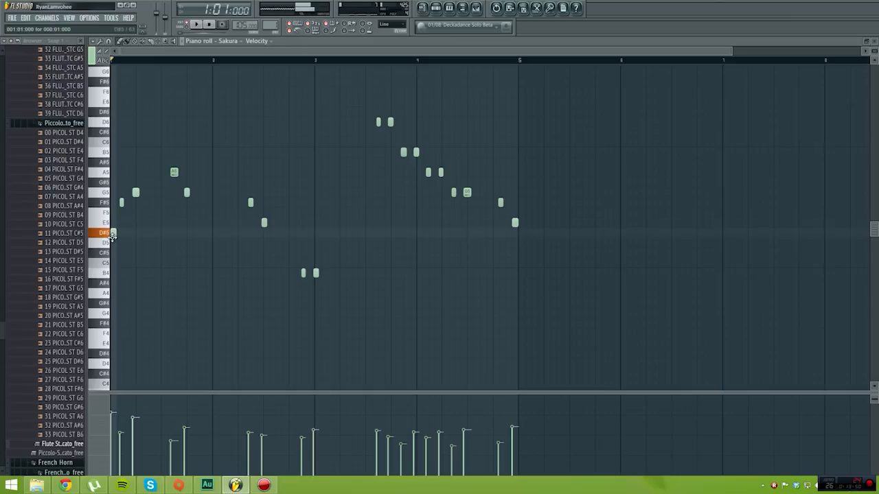
Try the melody's opening note at D5 and F5 while playing it back
left_click_drag(114, 233, 113, 243)
left_click(196, 24)
left_click_drag(113, 242, 113, 212)
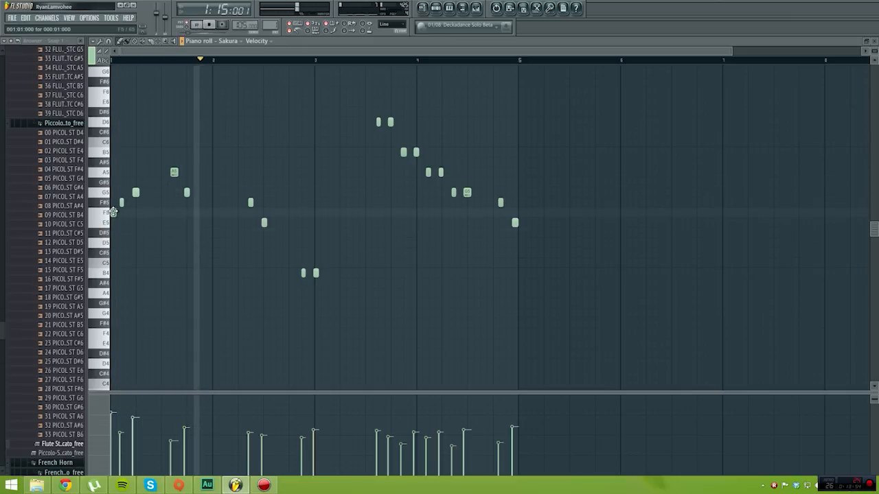
left_click(209, 25)
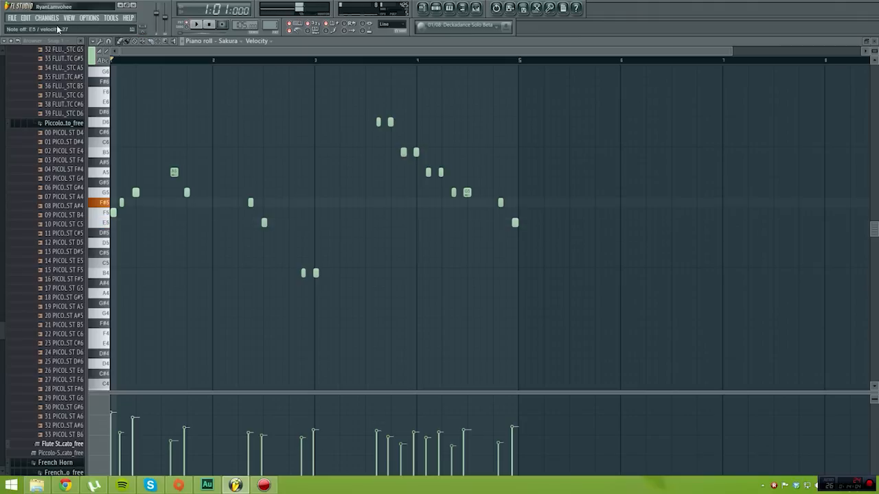
Set the first three notes of the melody to D5, E5 and F#5, and play it back
left_click(113, 243)
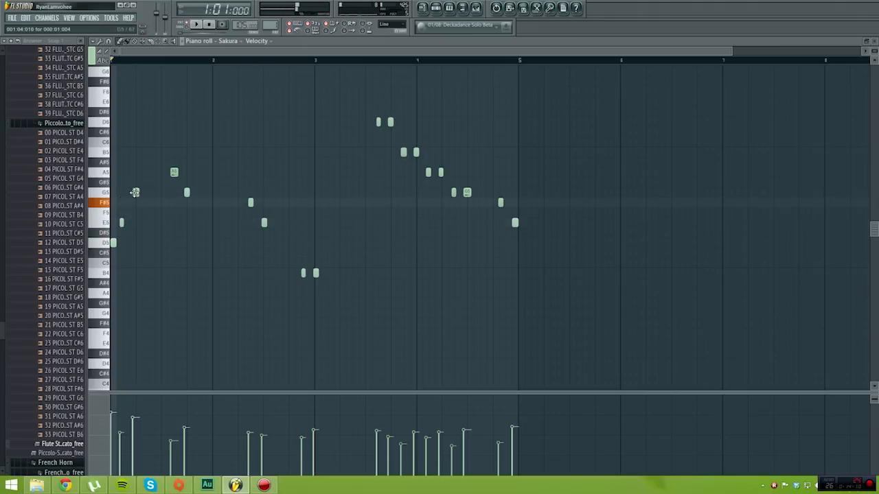
key("space")
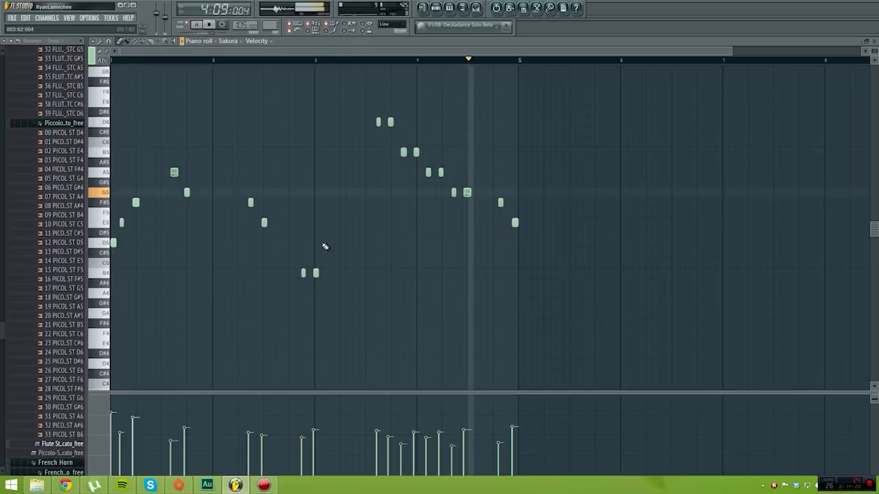
key("space")
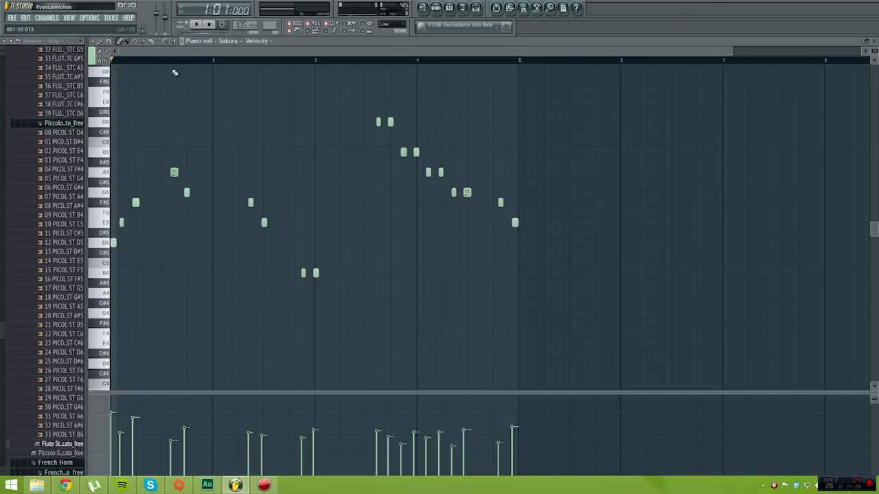
Quantize the Sakura melody with the Default groove template and the Leave duration option
left_click(94, 42)
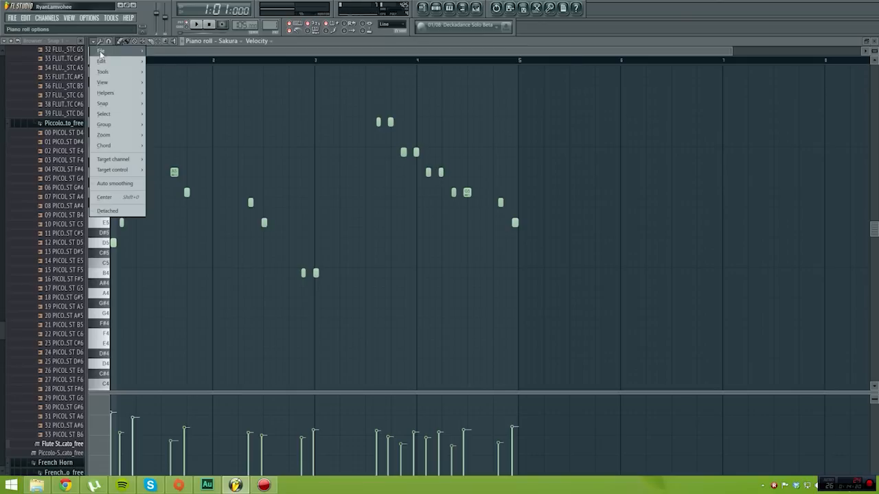
mouse_move(119, 94)
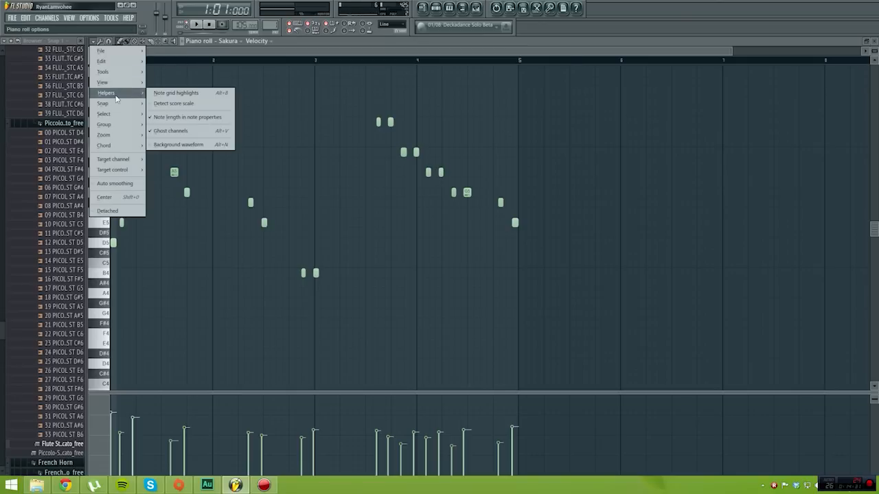
left_click(97, 45)
left_click(97, 45)
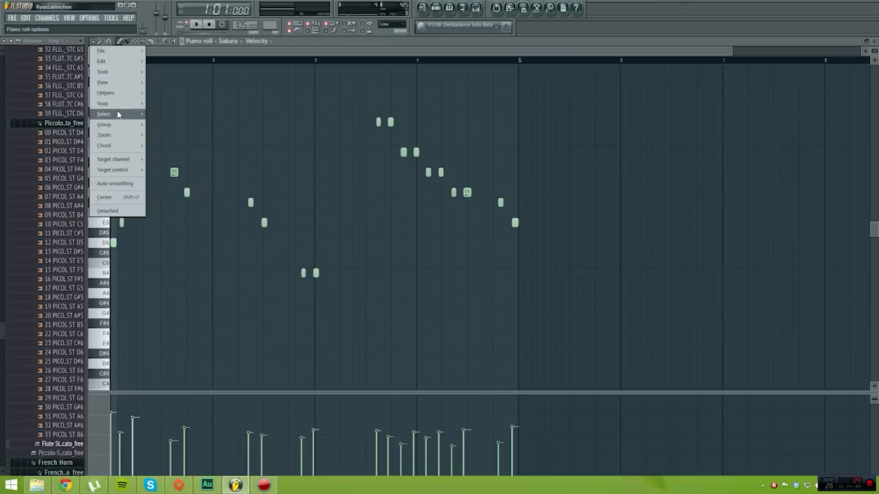
mouse_move(114, 73)
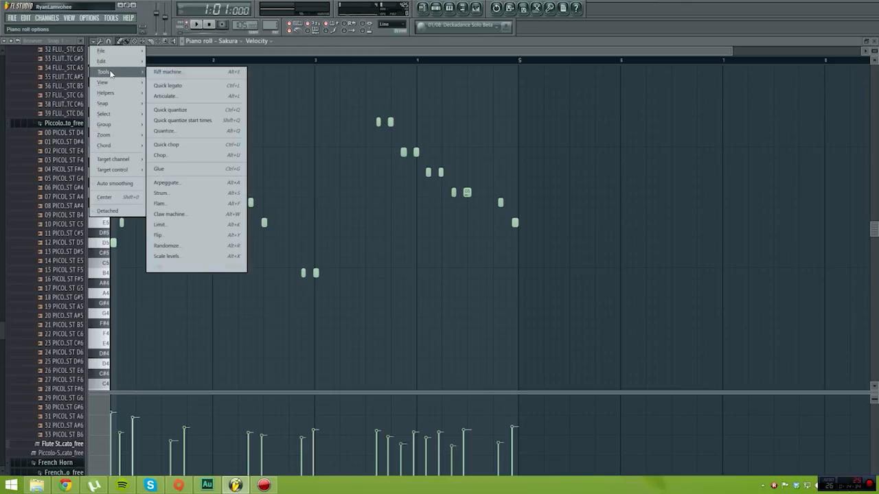
left_click(191, 133)
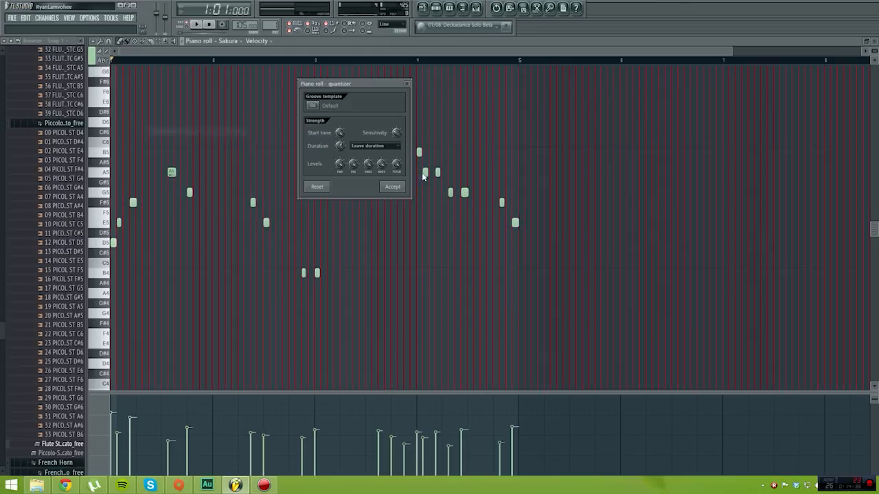
left_click_drag(333, 81, 333, 87)
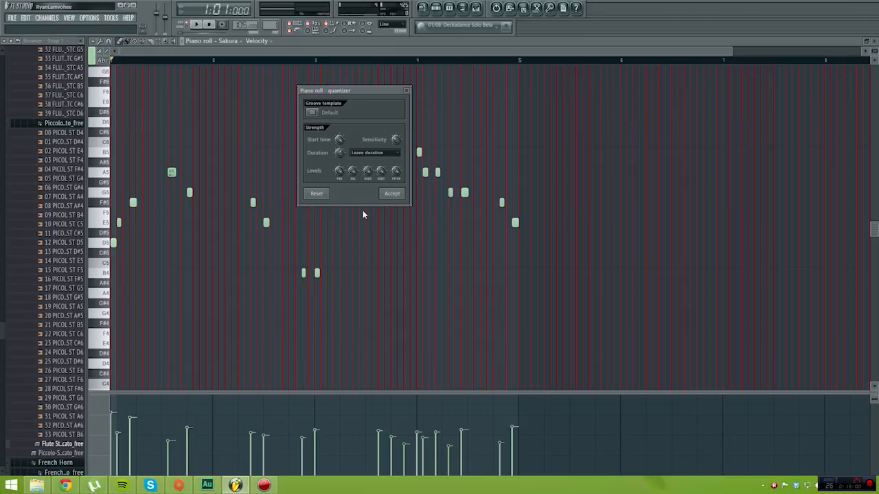
left_click(391, 194)
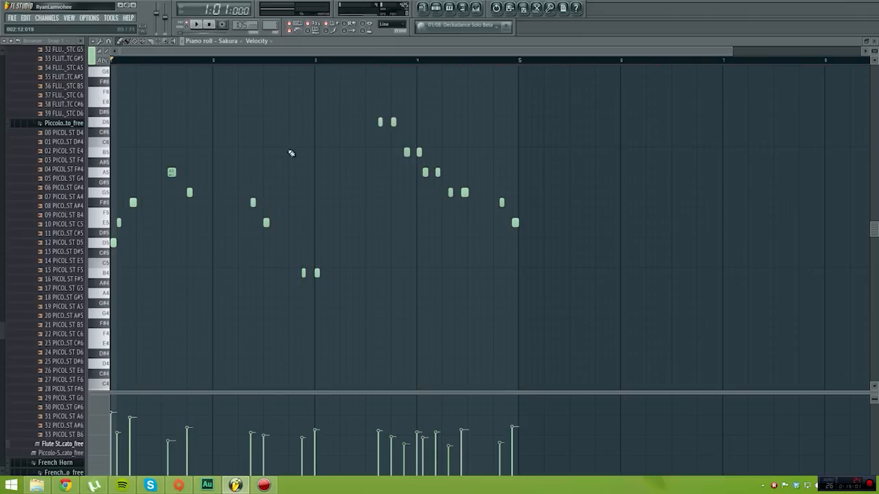
Audition the quantized melody and move the opening E5 and F#5 notes one step later each
key("space")
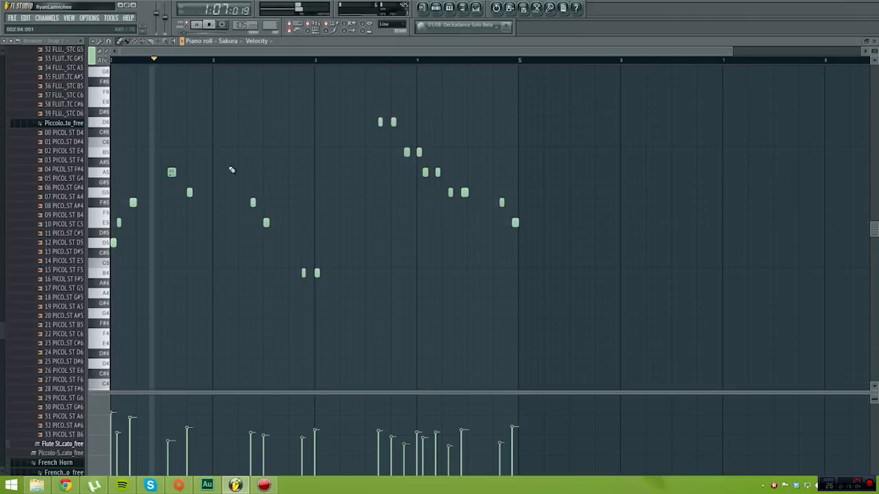
key("space")
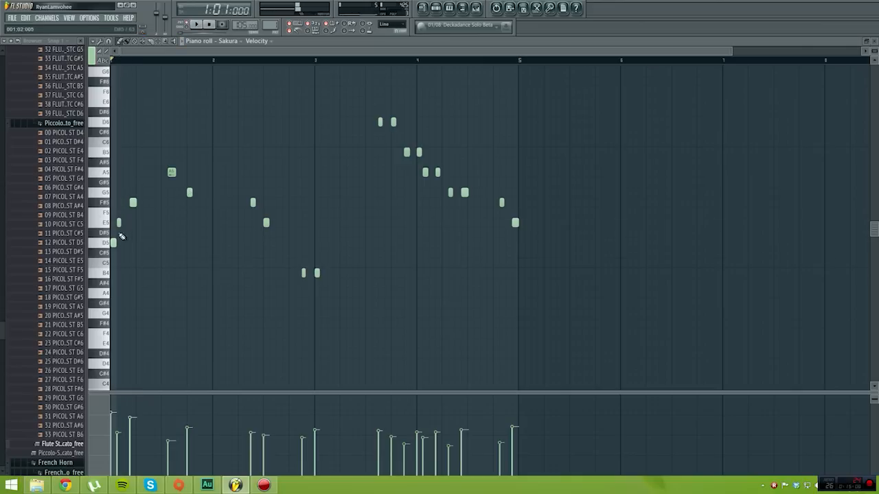
left_click_drag(120, 223, 125, 222)
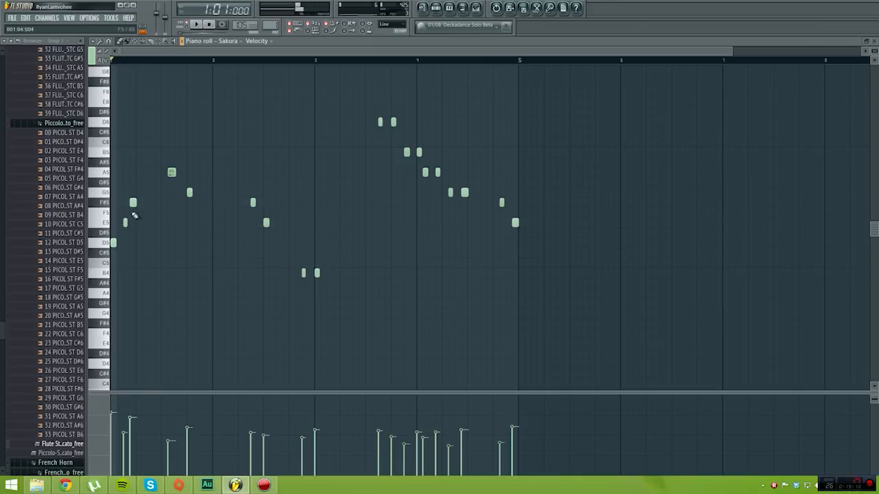
left_click_drag(131, 202, 139, 202)
key("space")
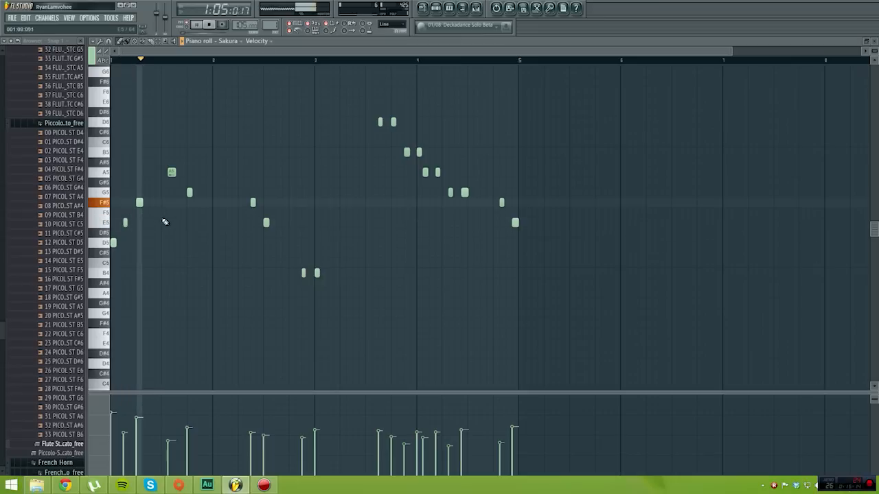
key("space")
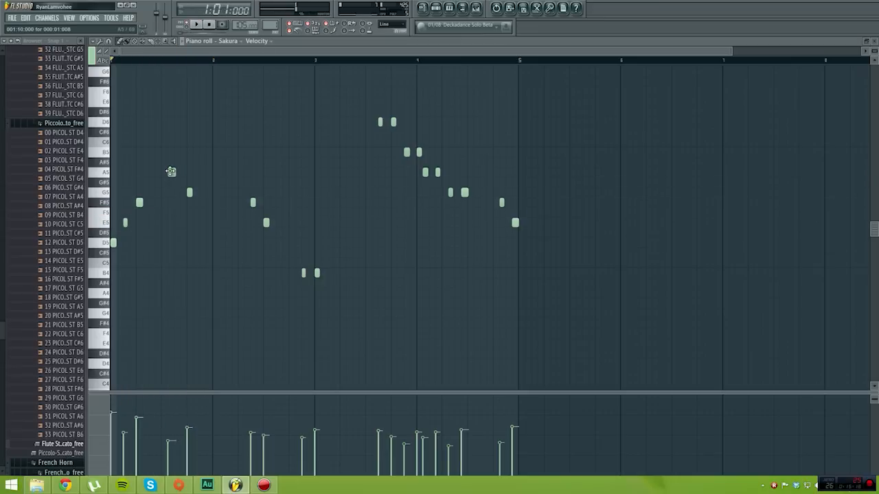
Move the A5 note in bar 1 one step later, and audition the melody from the start and from bar 3
left_click_drag(172, 173, 178, 172)
key("space")
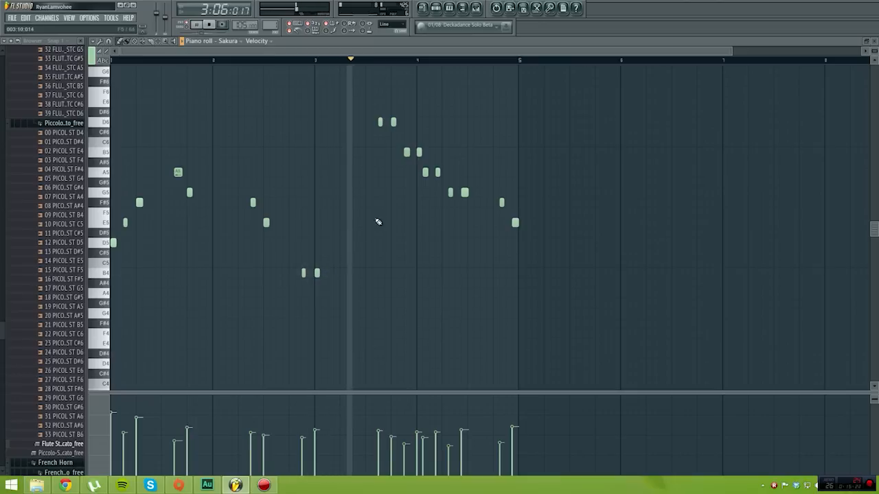
key("space")
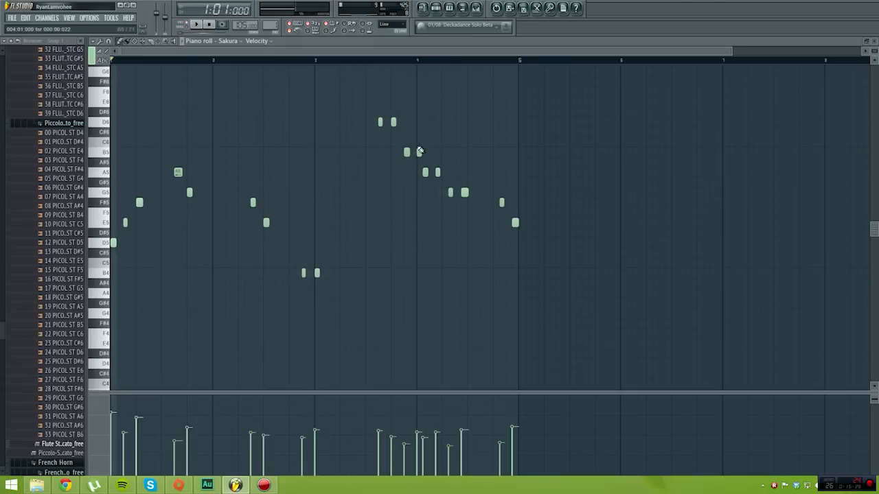
left_click_drag(331, 60, 316, 60)
key("space")
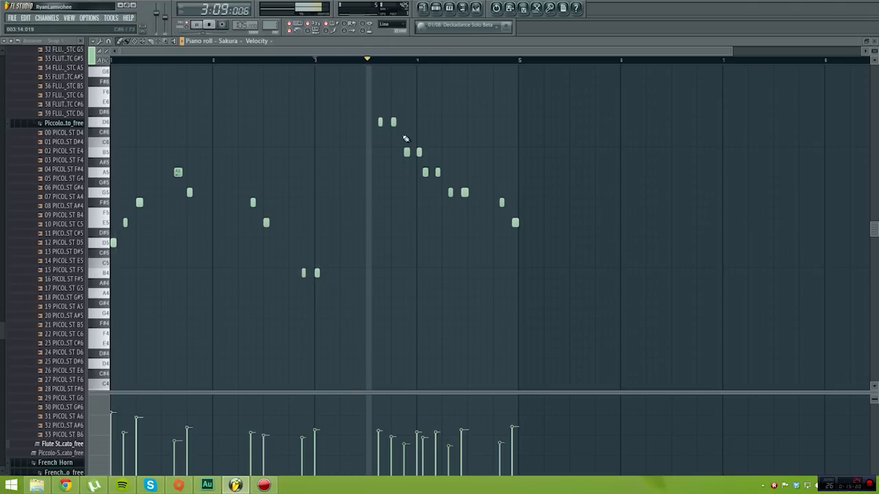
Stop playback and move the two A5 notes in bar 4 one step later each
key("space")
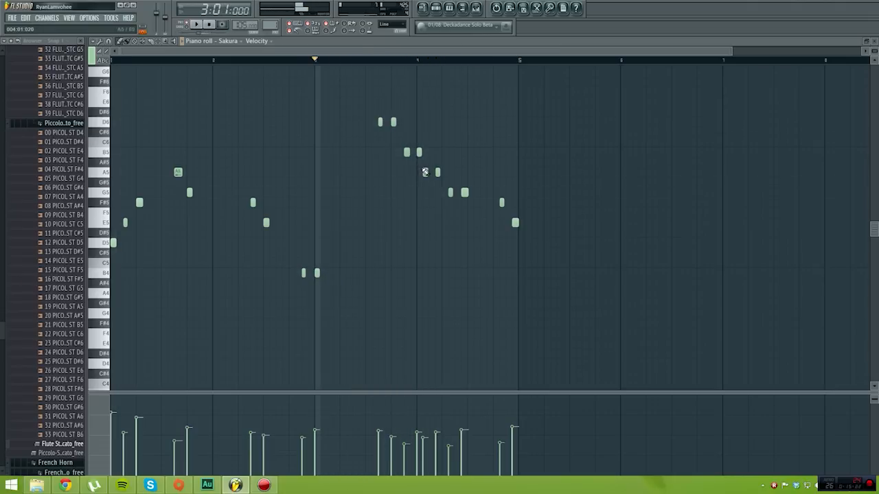
left_click(443, 172)
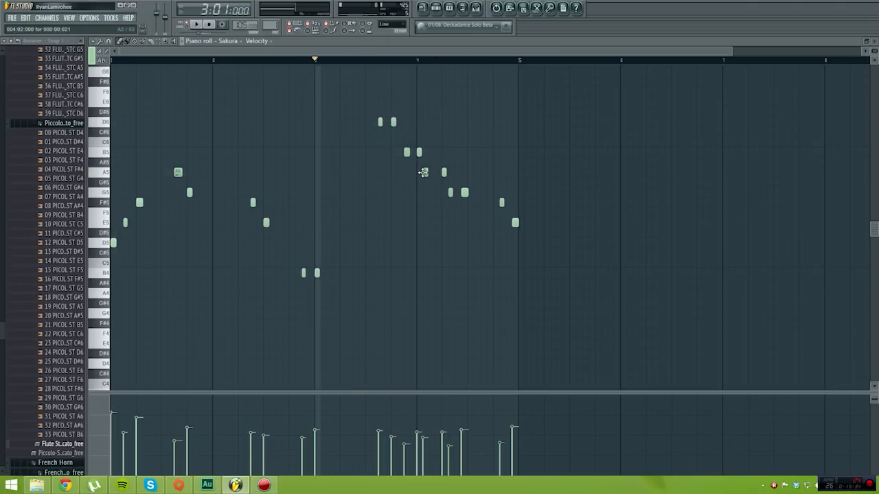
left_click(430, 173)
Move the two G5 notes in bar 4 one step later each, and audition the phrase from bar 3
left_click_drag(463, 193, 475, 193)
double_click(477, 192)
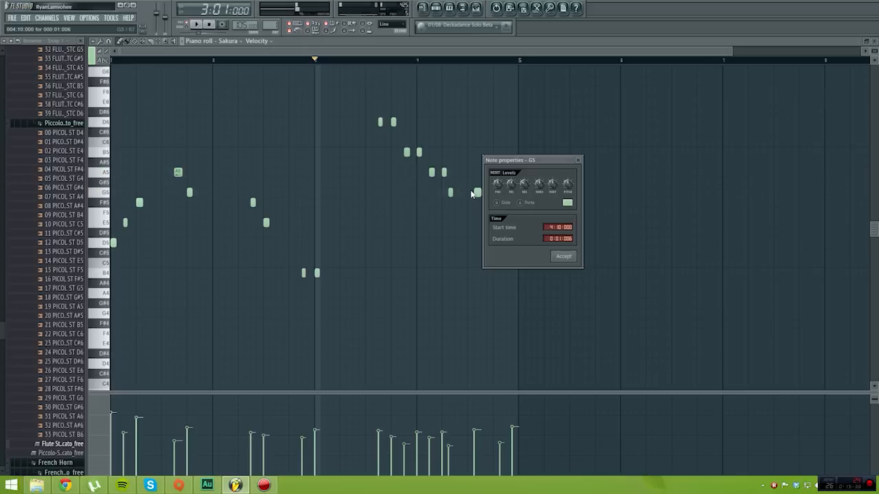
left_click(578, 161)
left_click_drag(476, 192, 469, 192)
key("space")
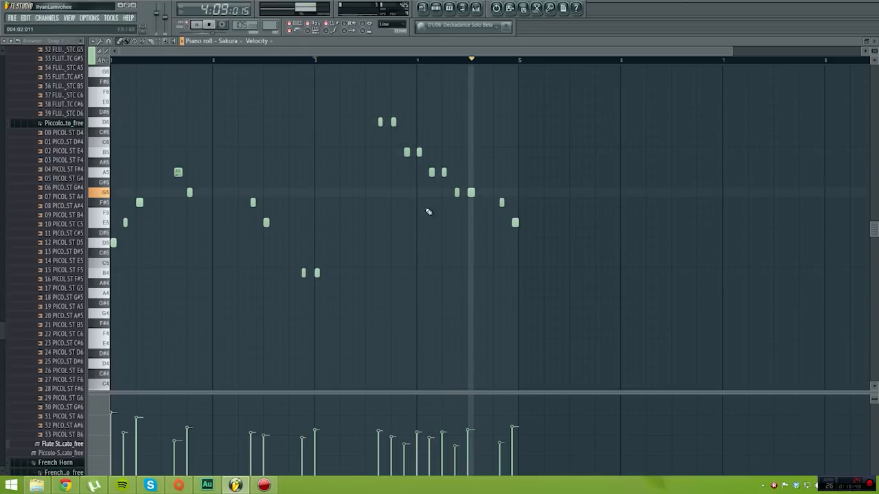
key("space")
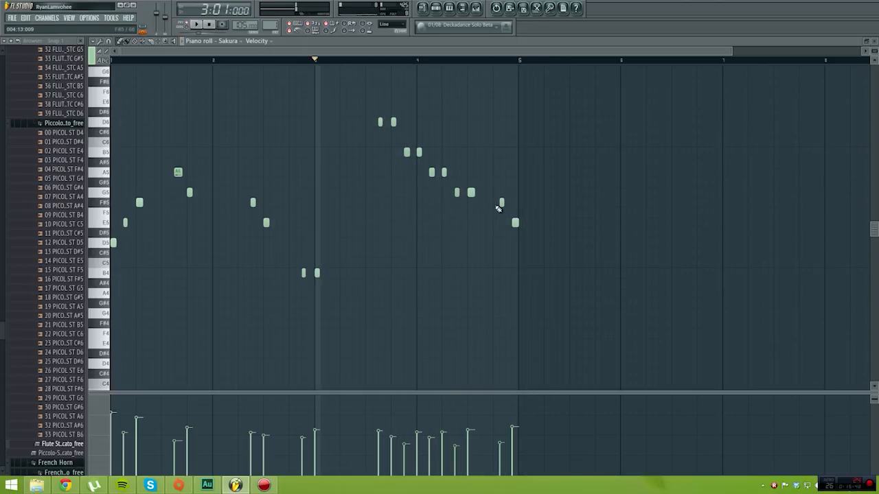
Try the F#5 note near the end of bar 4 one step earlier, and play back from early in bar 4
left_click_drag(507, 204, 492, 204)
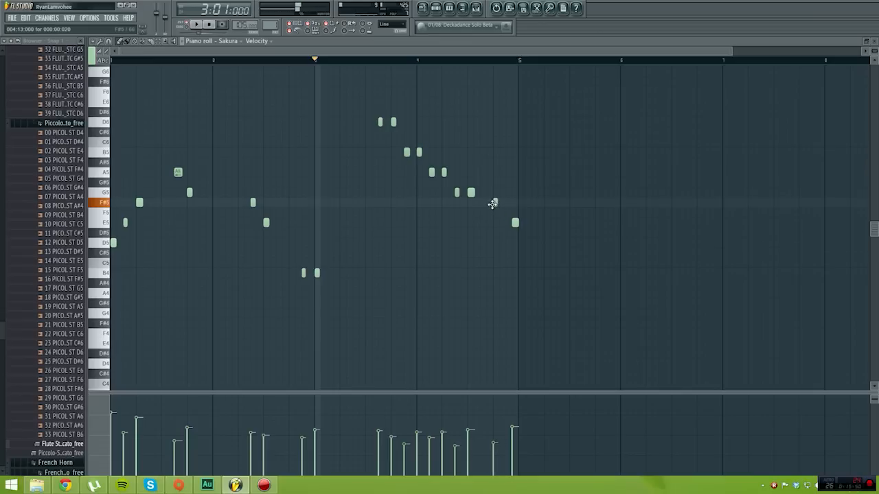
left_click(434, 61)
key("space")
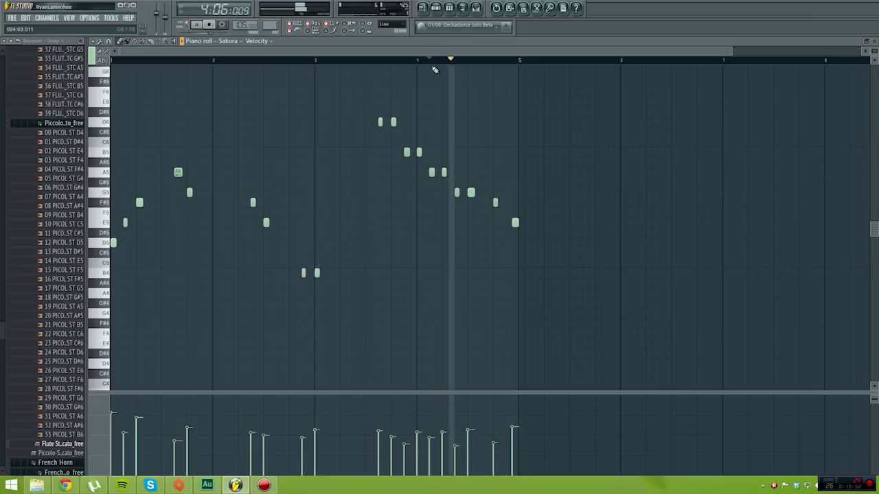
key("space")
Try the closing F#5 note at step 15 of bar 4, and audition it from the middle of the bar
left_click_drag(494, 203, 508, 203)
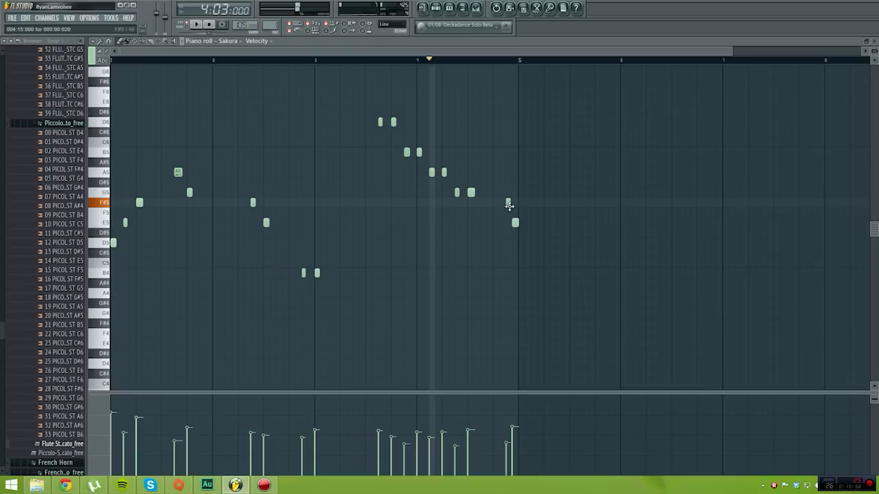
left_click(467, 59)
key("space")
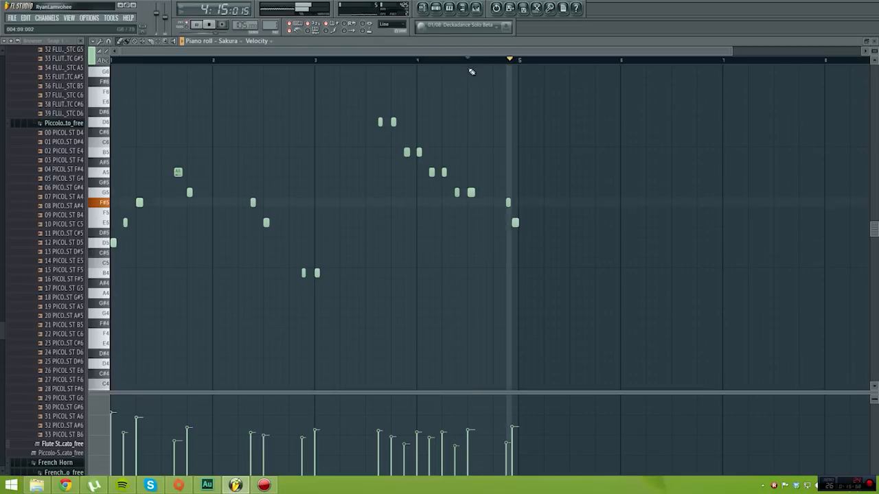
key("space")
Try the closing F#5 note at step 14 of bar 4, and play the ending several times
left_click_drag(508, 203, 502, 202)
key("space")
key("space")
key("space")
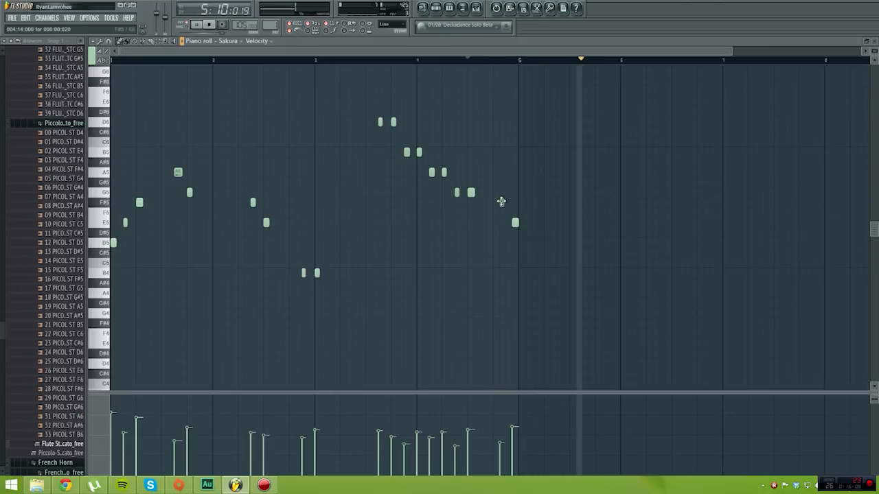
key("space")
key("space")
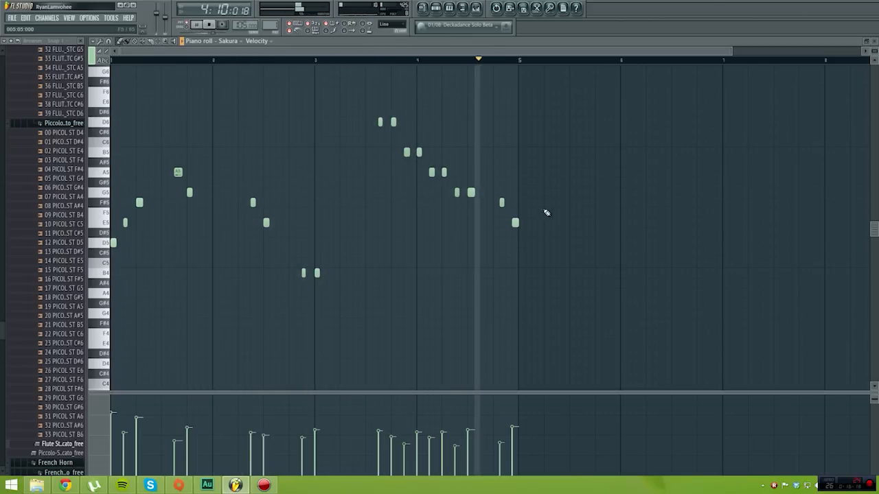
Move the closing F#5 note to step 13 of bar 4, delete the final E5 note, and audition the ending
left_click_drag(498, 201, 492, 202)
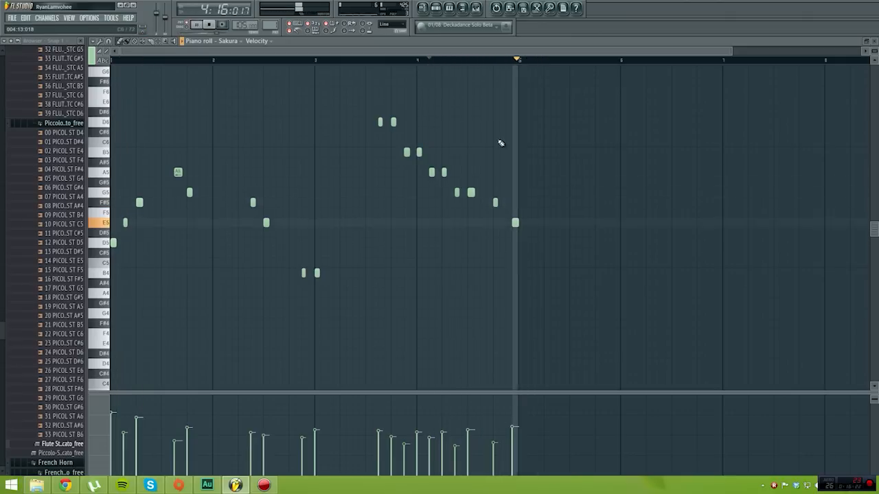
left_click_drag(514, 223, 508, 223)
key("space")
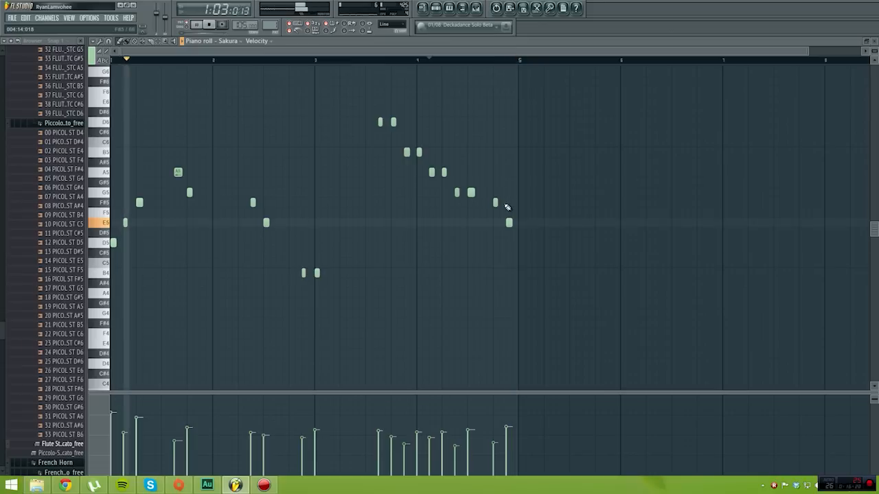
key("space")
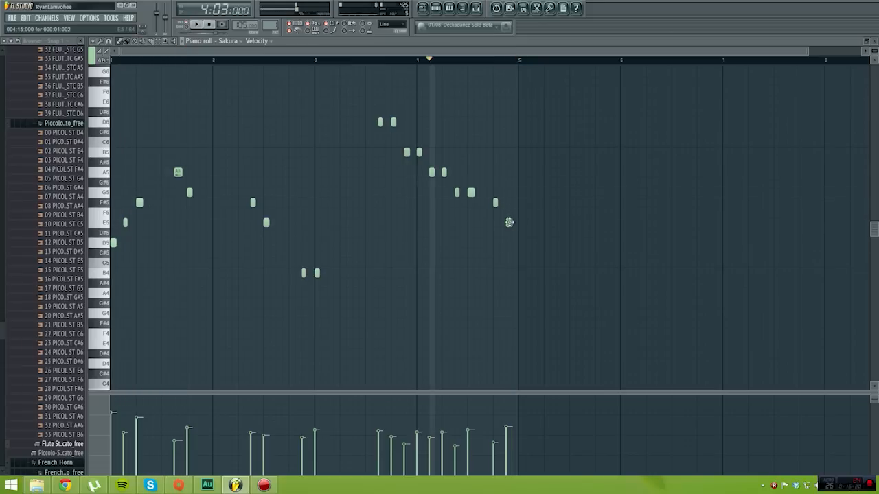
key("space")
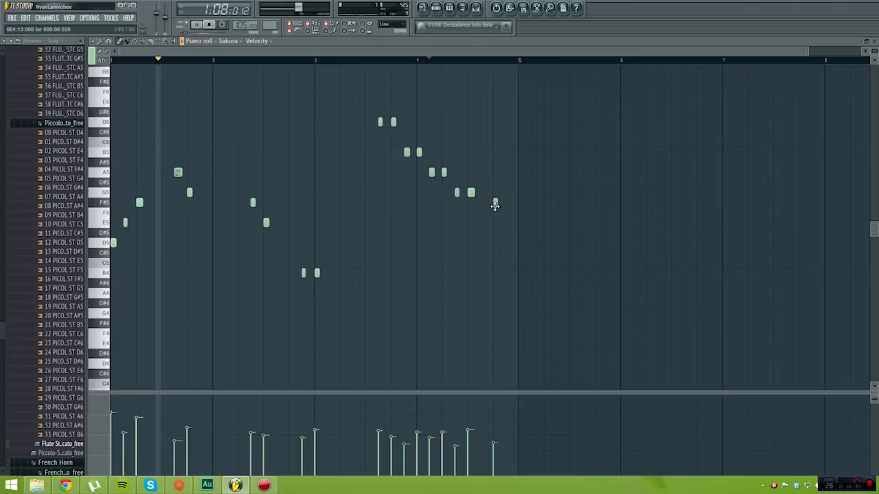
key("space")
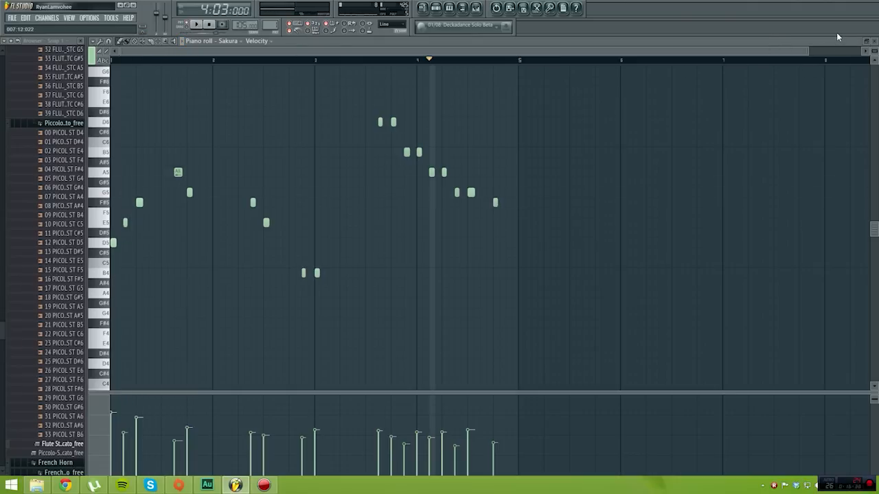
Place four consecutive Pattern 1 clips on Track 1 from bar 1, and play the song while viewing the RPG scene image in the browser
left_click(873, 42)
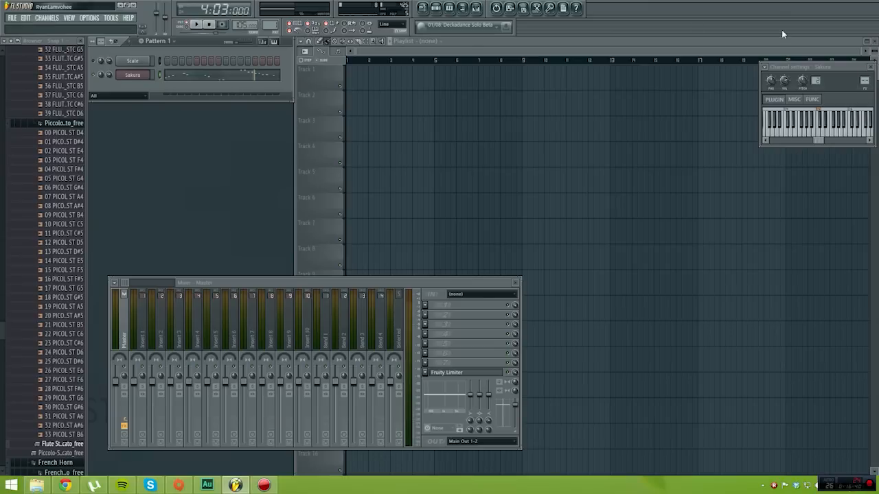
left_click(354, 77)
left_click_drag(350, 79, 624, 68)
left_click(193, 33)
left_click(195, 26)
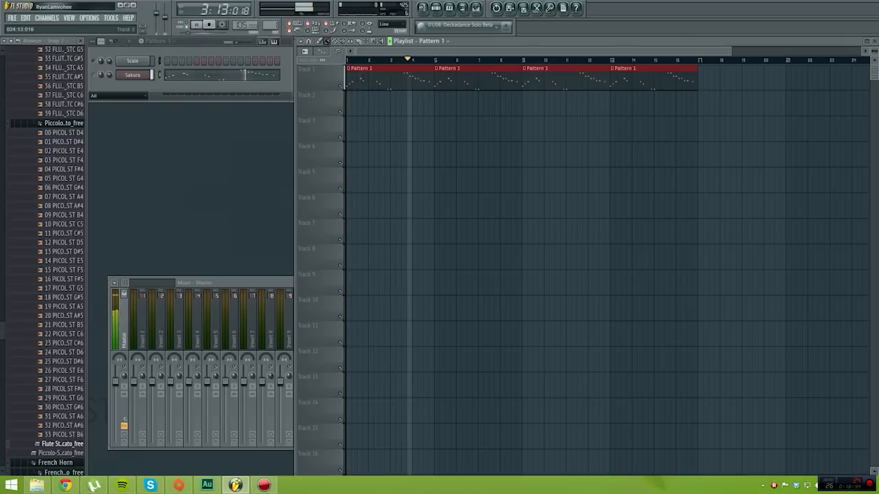
key("alt+Tab")
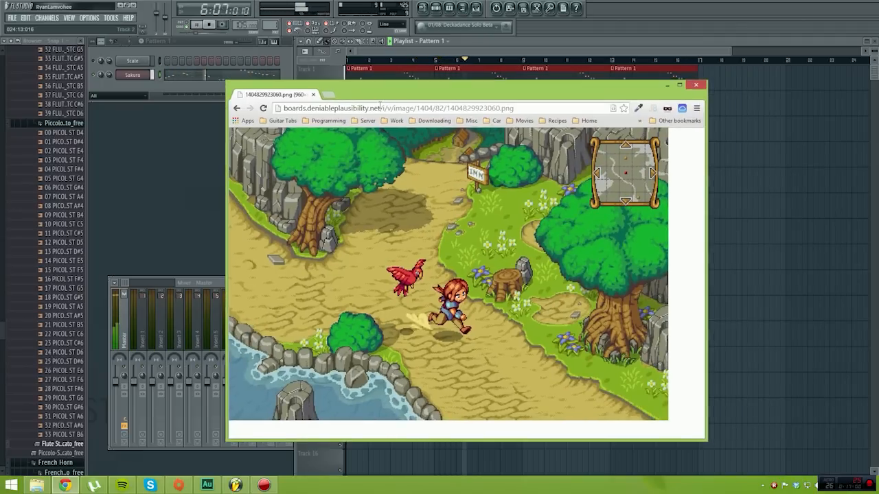
Clone the Sakura channel and open the clone's preset library
right_click(138, 77)
left_click(180, 140)
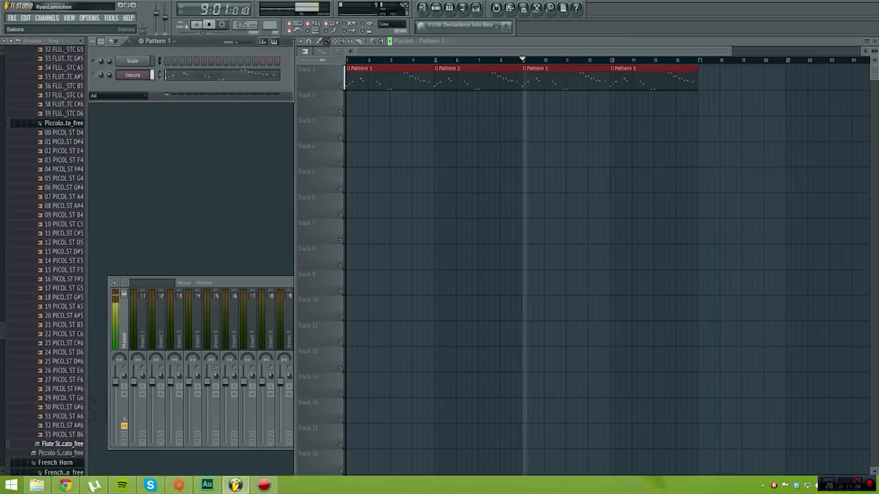
right_click(149, 72)
left_click(165, 196)
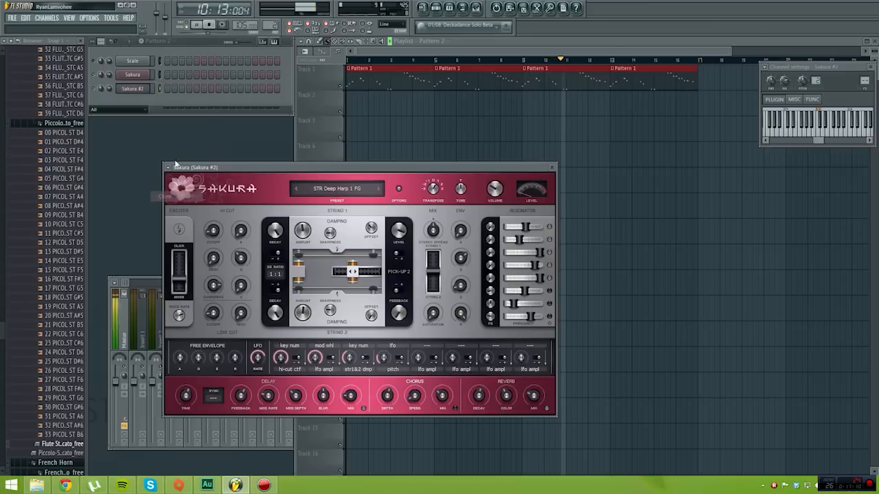
left_click(355, 190)
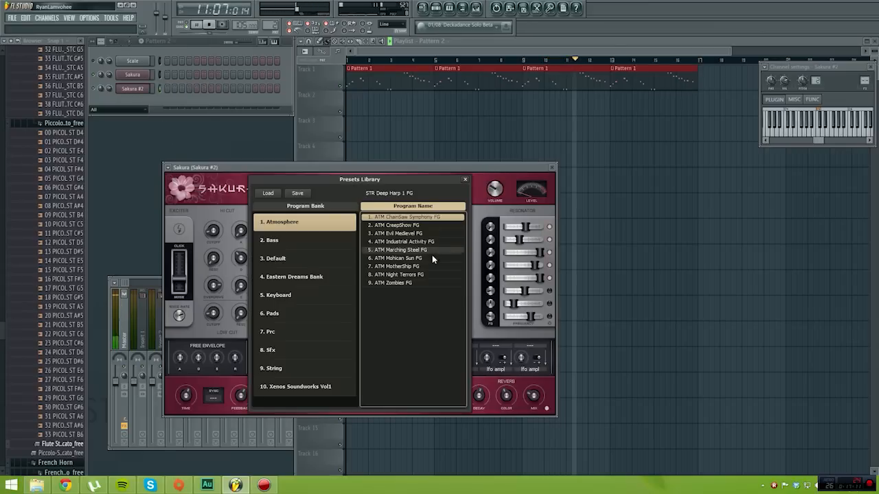
Go through the String bank presets down to STR Nylon String Guitar FG, and try that sound along with the melody
left_click(323, 368)
key("Down")
key("Down")
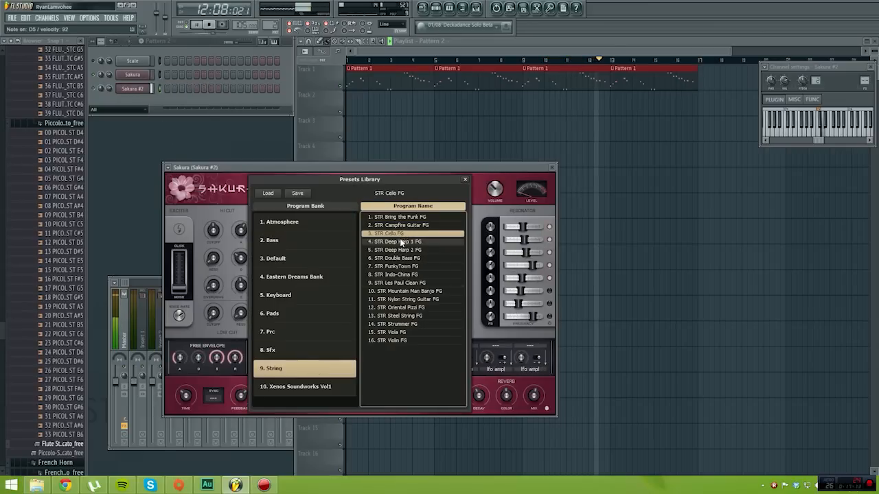
key("Down")
key("Down")
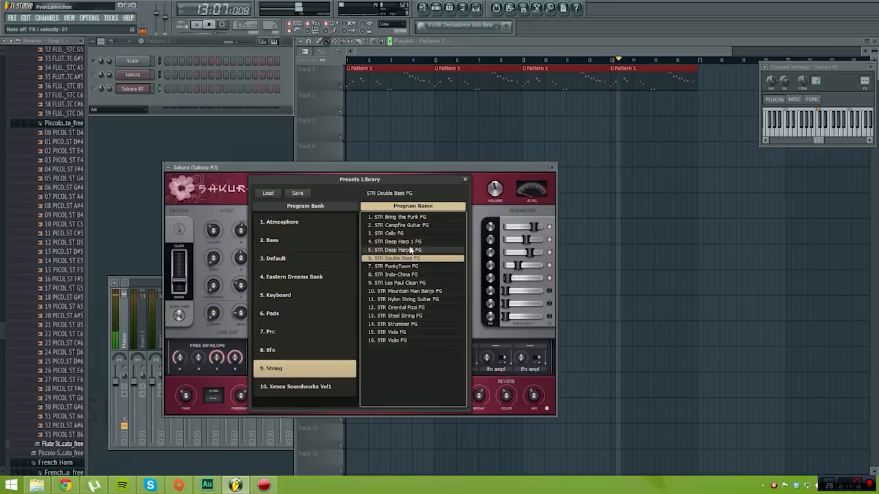
key("Up")
key("Down")
key("Down")
key("Down")
key("Down")
key("Down")
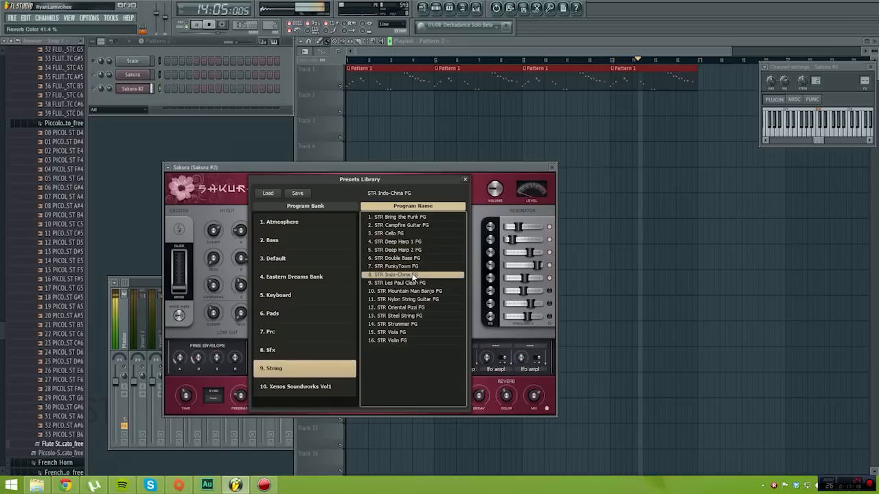
key("Down")
key("Down")
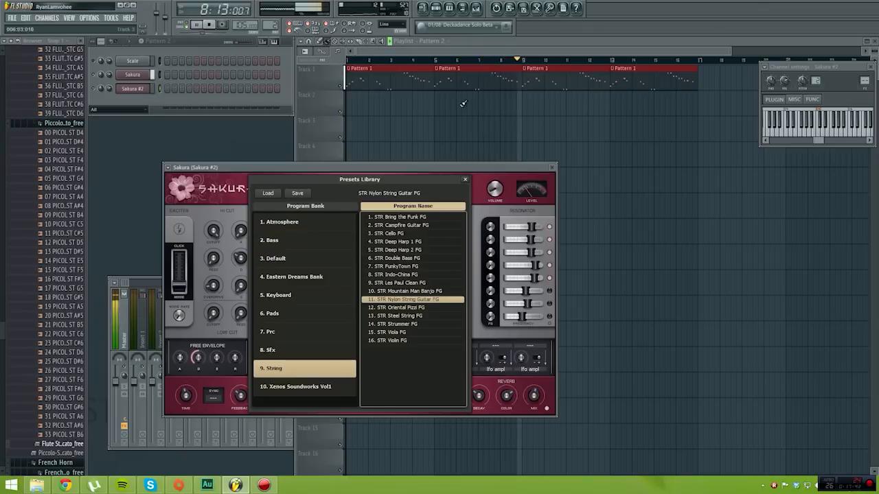
key("space")
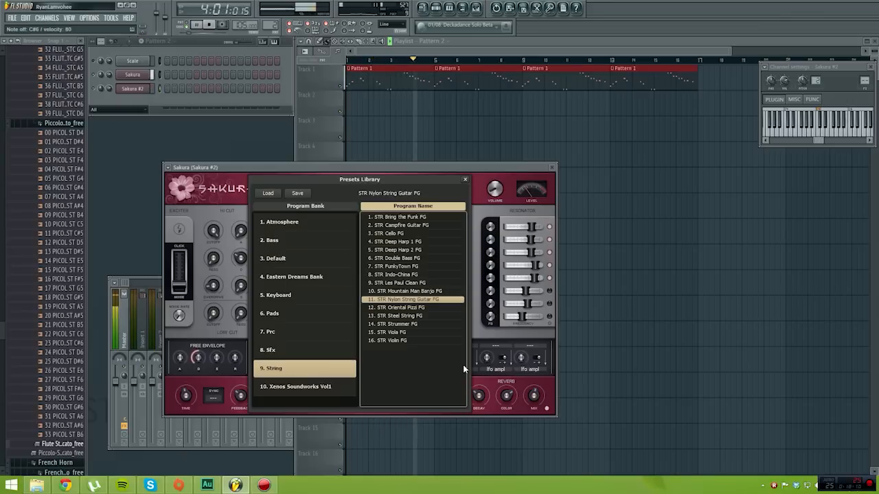
key("space")
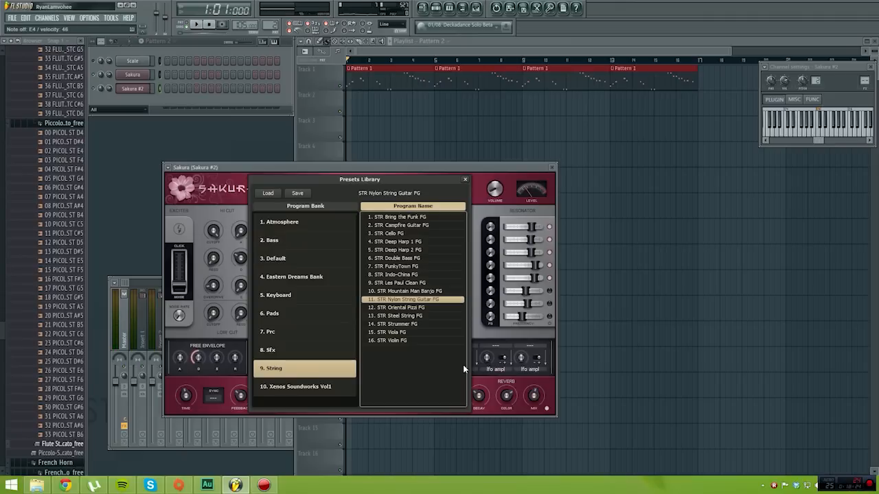
Audition the String presets from Deep Harp 1 up to Bring the Funk and from Violin up to Oriental Pizzi
left_click(408, 242)
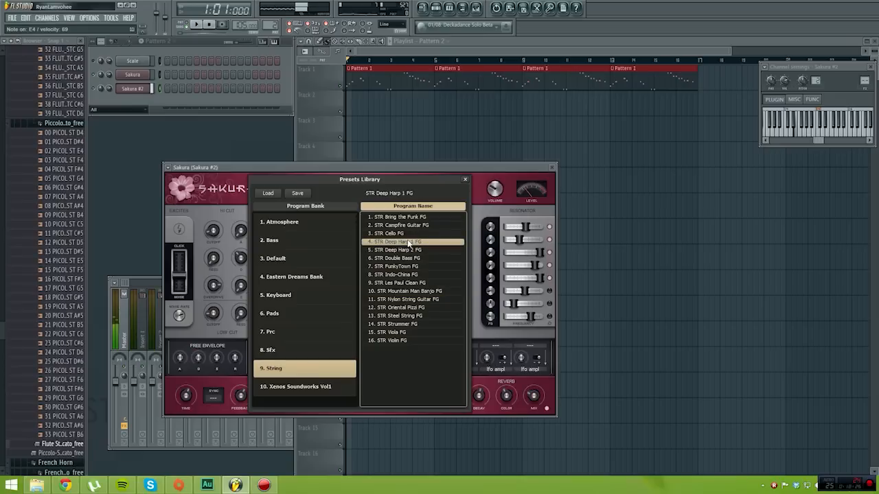
left_click(405, 234)
left_click(409, 225)
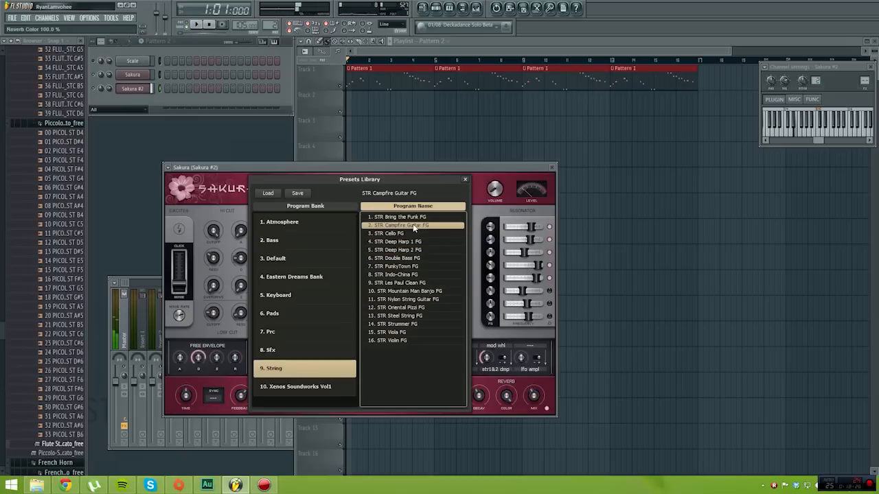
left_click(415, 217)
left_click(388, 341)
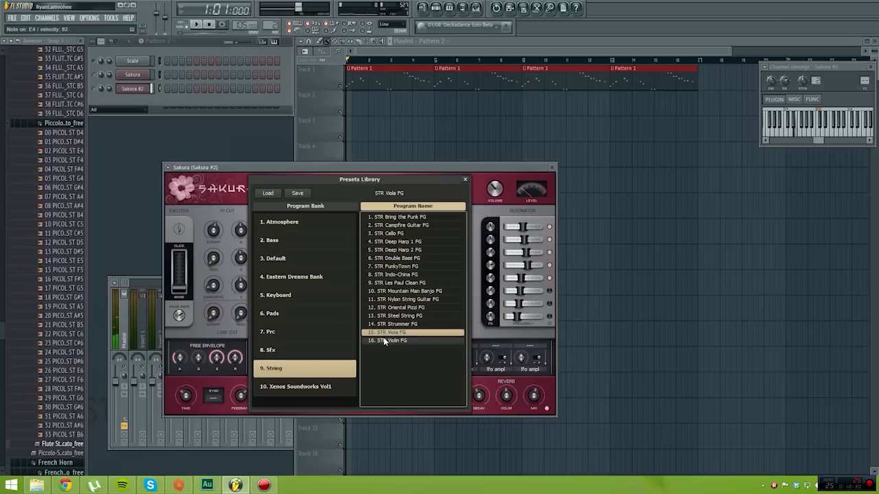
left_click(395, 333)
left_click(401, 324)
left_click(406, 316)
left_click(411, 308)
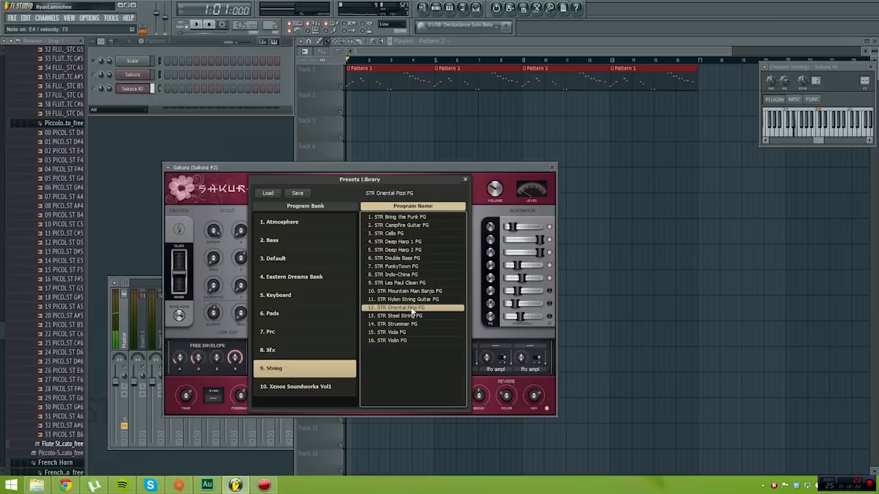
Audition the Sacrificial Drum, Opera Hall Timpani and Industrial Percussion presets in the Prc bank
left_click(319, 332)
left_click(402, 242)
left_click(405, 233)
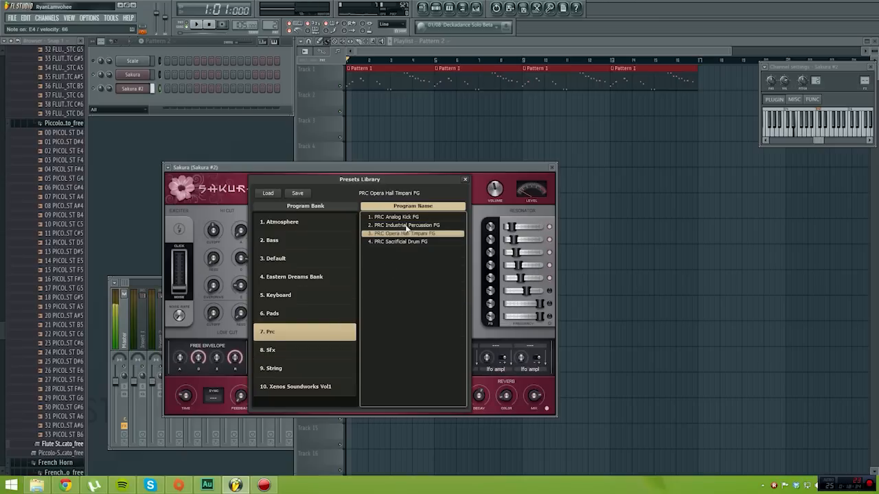
left_click(406, 226)
Audition the Fretless Light, Fretless Pulse, Short and Bassophone presets in the Eastern Dreams Bank
left_click(308, 277)
left_click(399, 250)
left_click(401, 275)
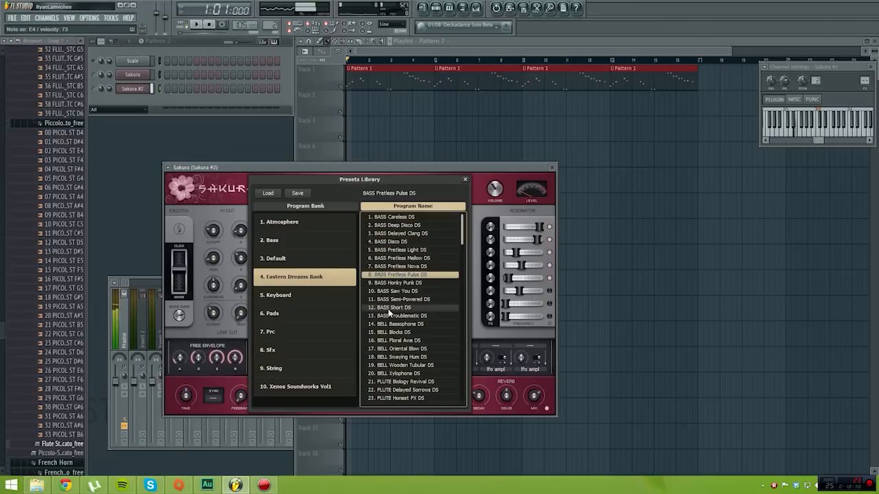
left_click(395, 308)
left_click(393, 325)
Audition several presets in the Keyboard bank, working up from the eleventh preset to the first
left_click(308, 295)
left_click(401, 300)
left_click(402, 267)
left_click(403, 258)
left_click(408, 241)
left_click(405, 233)
left_click(404, 226)
left_click(402, 216)
Audition the ChainSaw Symphony, Industrial Activity and MotherShip presets in the Atmosphere bank
left_click(280, 222)
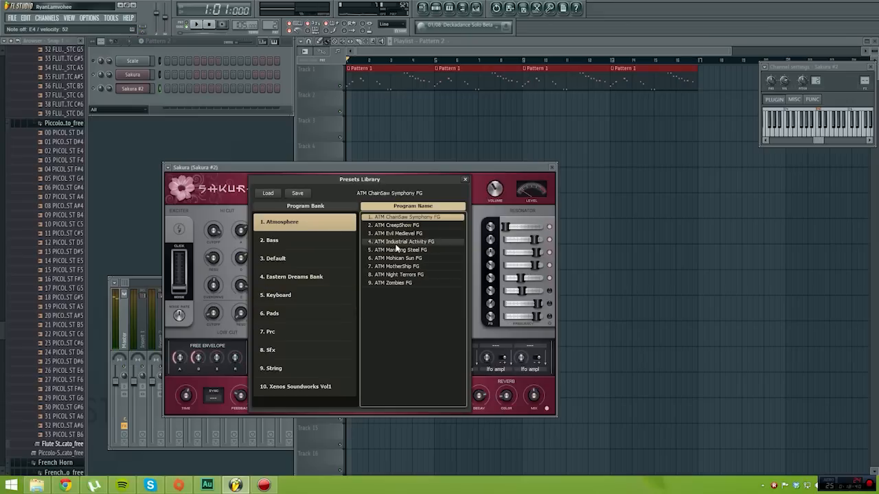
left_click(402, 241)
left_click(392, 268)
Audition the Bass bank presets Funk, Physical Analog, Platinum Disco, Deep House, DI Bass and Ampeg Pop
left_click(308, 240)
left_click(394, 250)
left_click(398, 283)
left_click(402, 299)
left_click(399, 227)
left_click(399, 233)
left_click(396, 217)
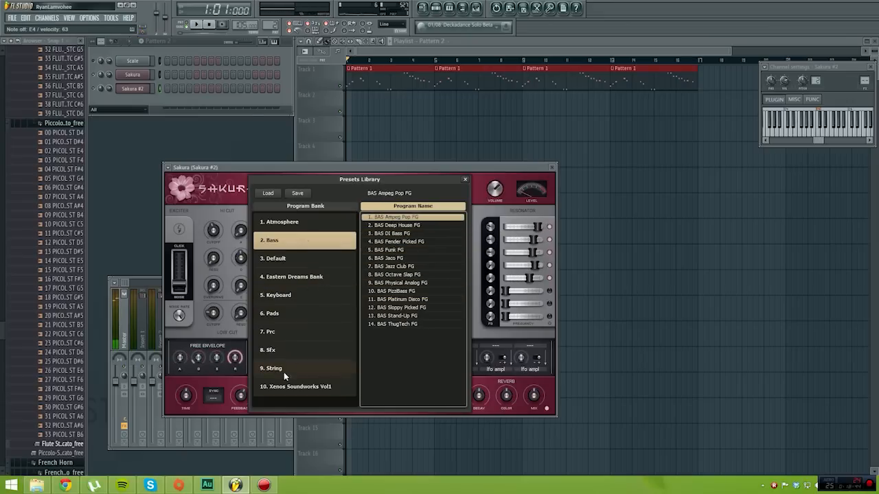
Load the STR Cello FG preset from the String bank into Sakura #2 and try it along with the harp melody
left_click(294, 351)
left_click(293, 368)
left_click(402, 226)
left_click(404, 234)
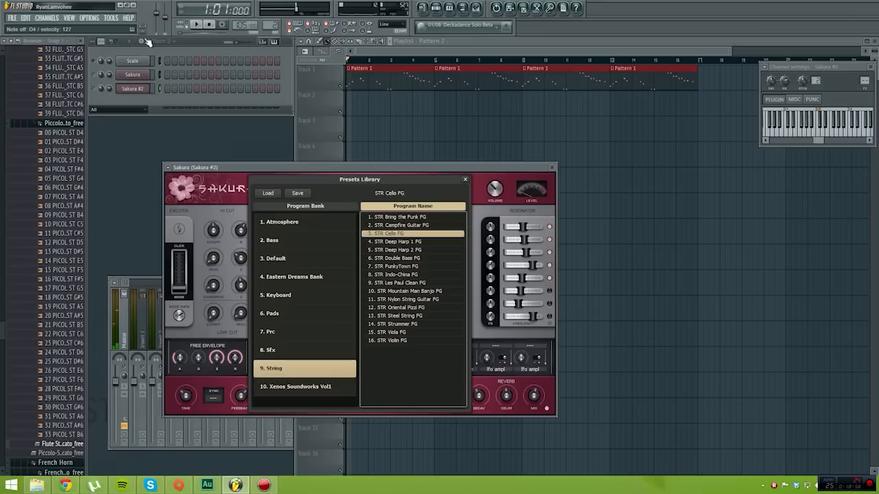
left_click(197, 25)
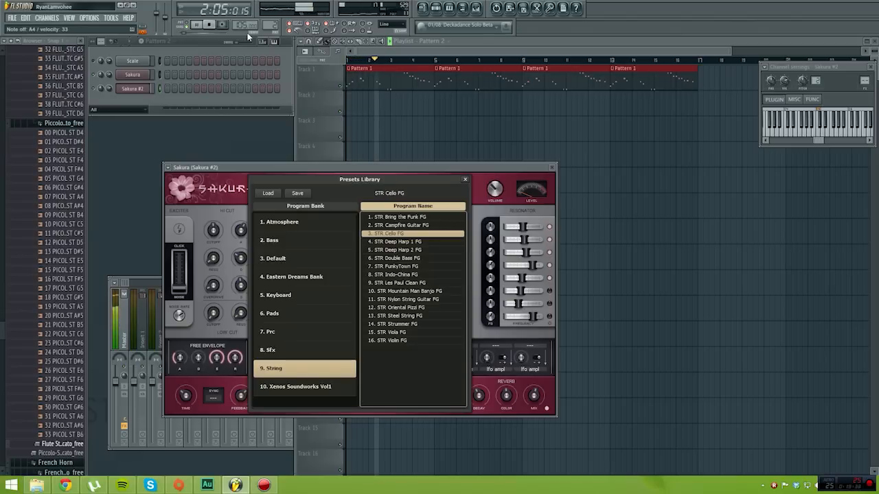
key("space")
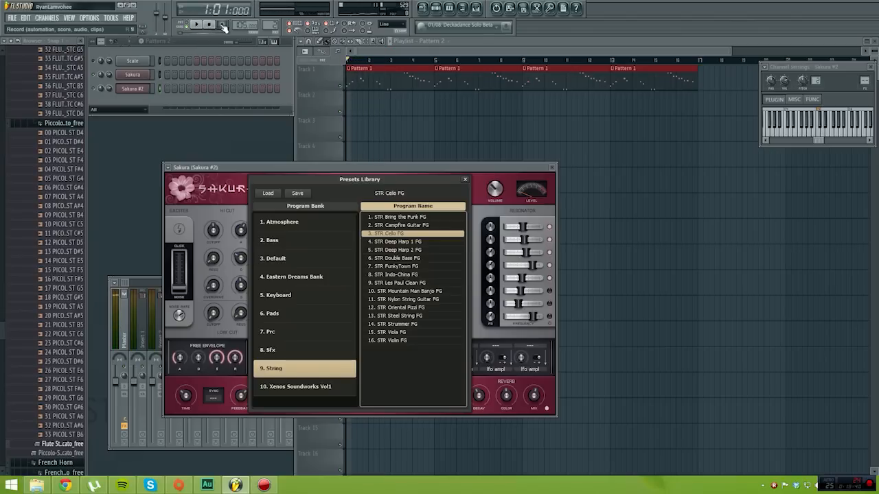
Close the preset library and record a slow cello line on Sakura #2 into Pattern 2 over the harp melody
left_click(222, 25)
left_click(406, 313)
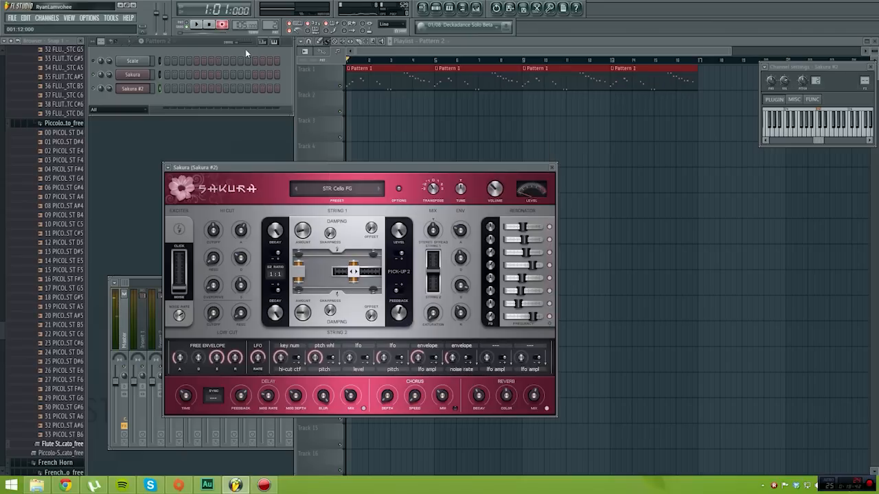
left_click(197, 28)
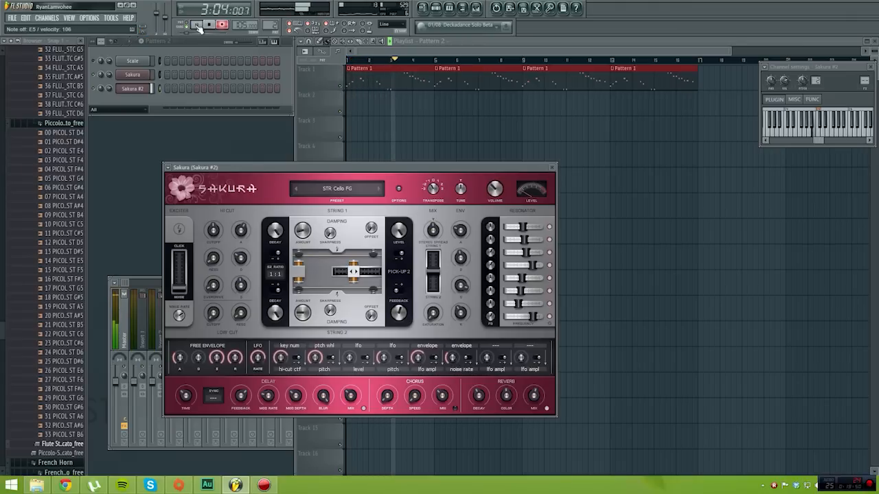
left_click(197, 26)
Open the recorded Sakura #2 notes in the piano roll and quantize them with the Default groove, leaving their durations
right_click(145, 91)
left_click(165, 93)
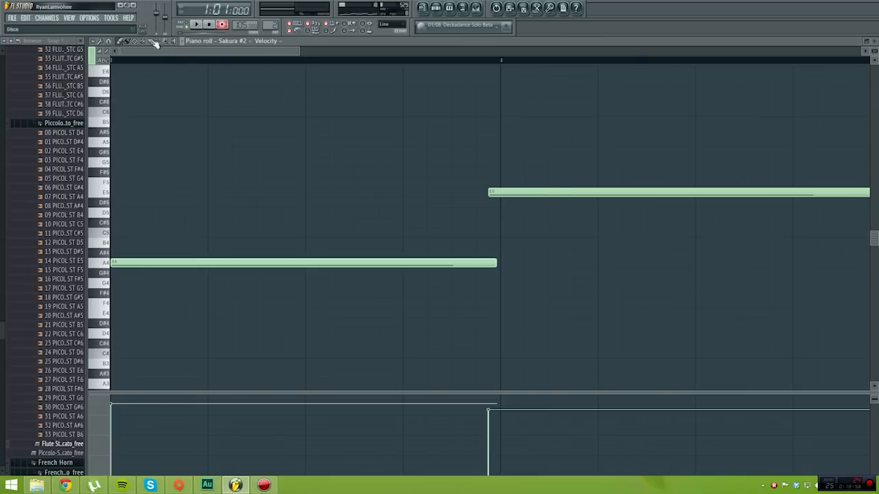
left_click(98, 42)
mouse_move(106, 71)
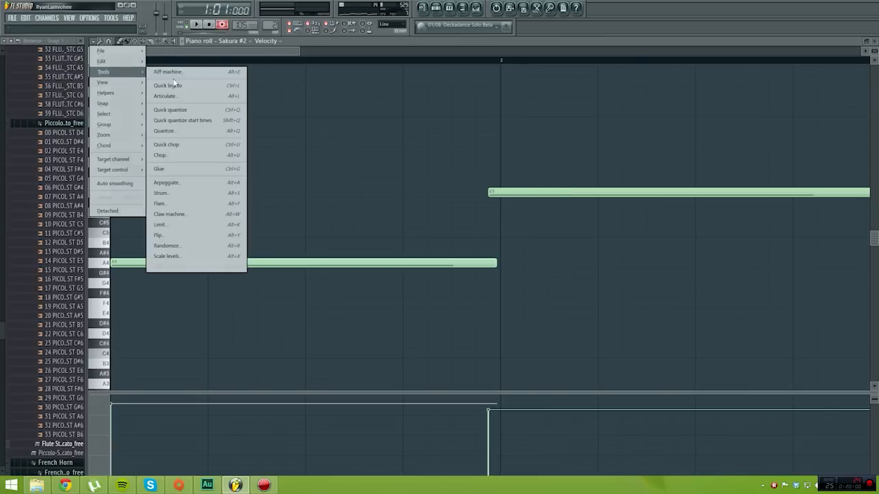
left_click(186, 130)
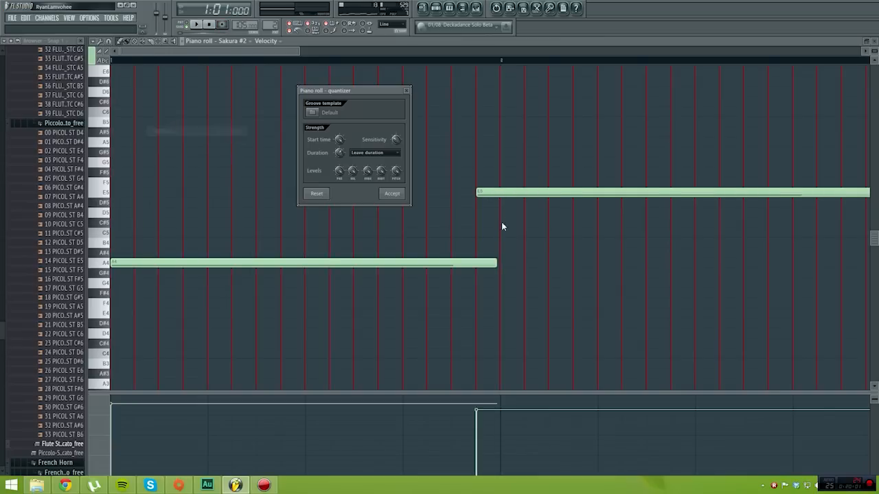
left_click(392, 193)
Move the E5 note to fill bar 2 exactly and redraw the one-bar B4 note at bar 3
left_click_drag(295, 53, 298, 53)
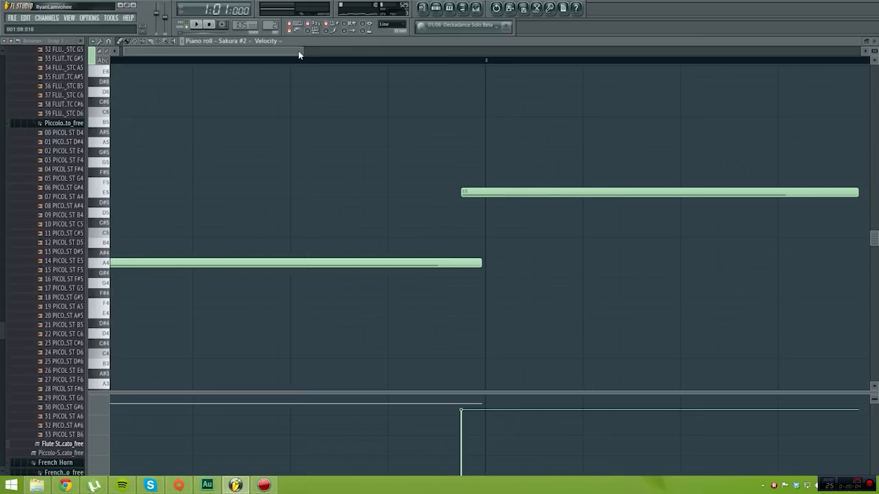
scroll(284, 54, "left", 1)
left_click_drag(297, 52, 651, 90)
left_click(236, 193)
left_click_drag(242, 193, 354, 197)
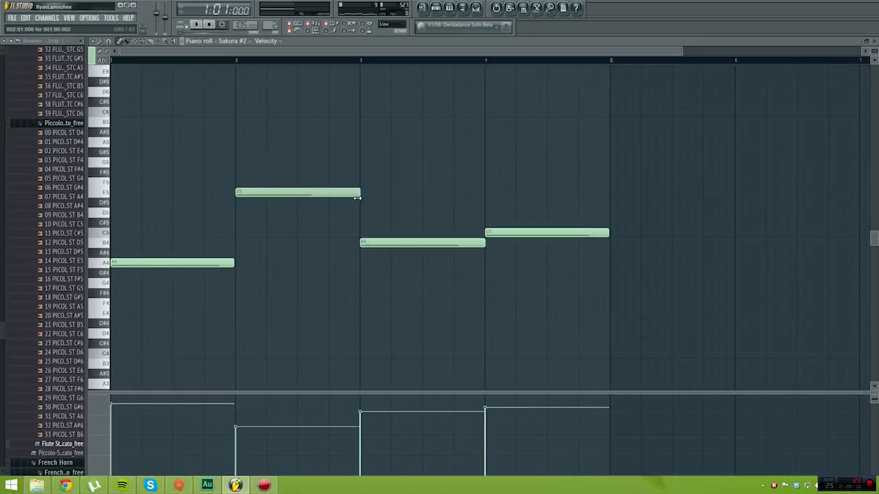
right_click(362, 242)
left_click(364, 244)
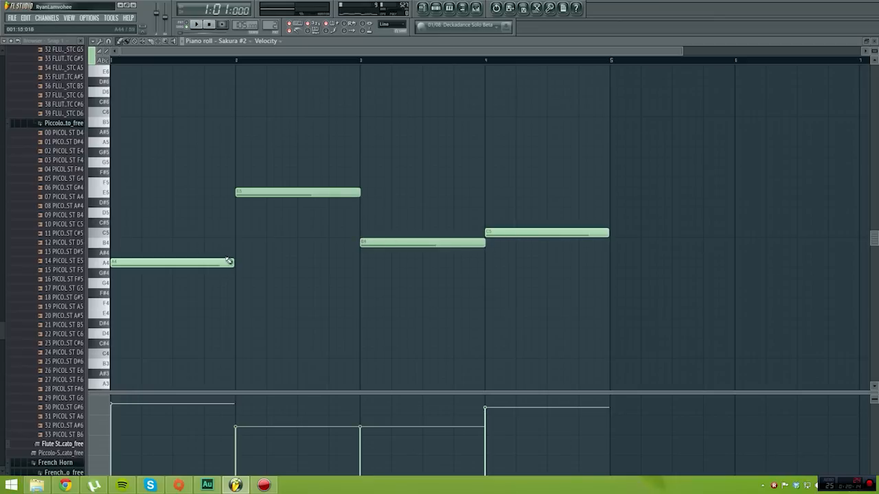
Play back the cello line, close the piano roll and place Pattern 2 at bar 1 of Track 2
left_click(197, 25)
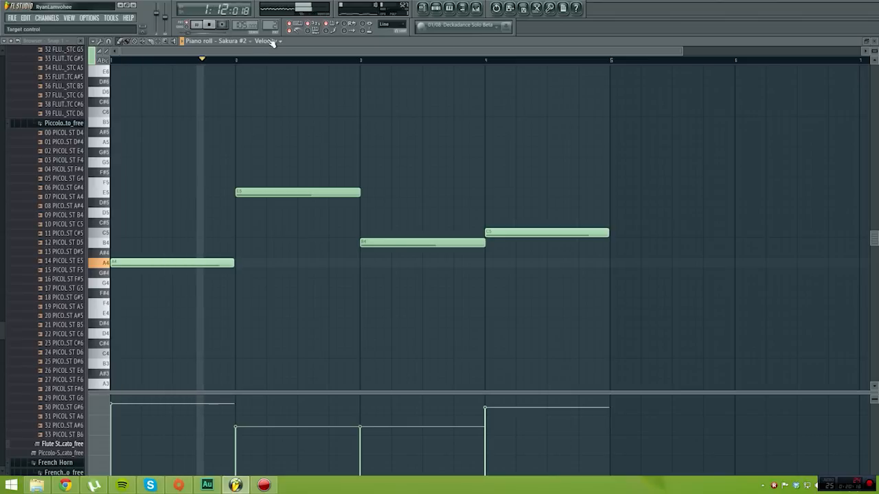
left_click(873, 43)
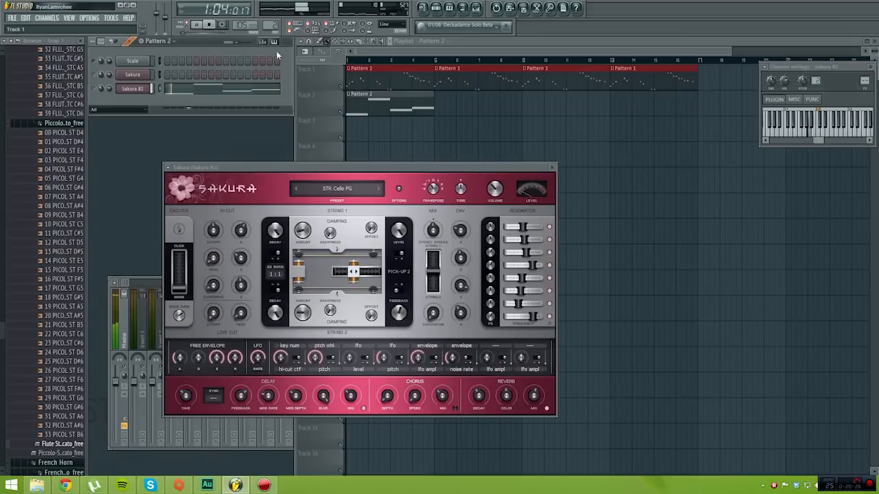
left_click(209, 24)
Switch to the RPG scene image in Chrome and play the song to compare the music with the picture
left_click(65, 485)
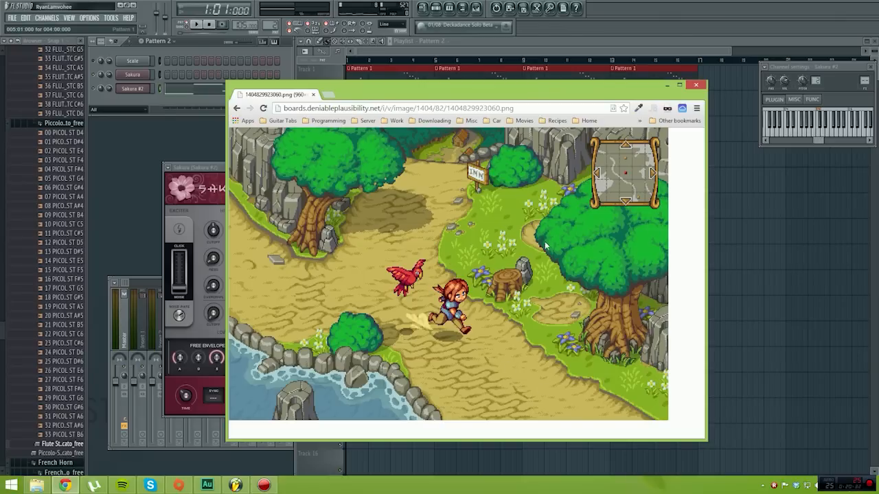
left_click(211, 26)
key("space")
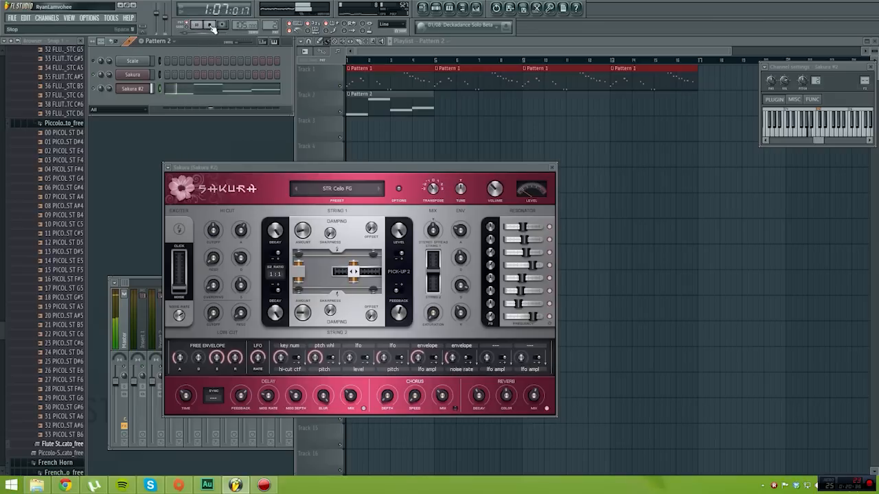
key("alt+Tab")
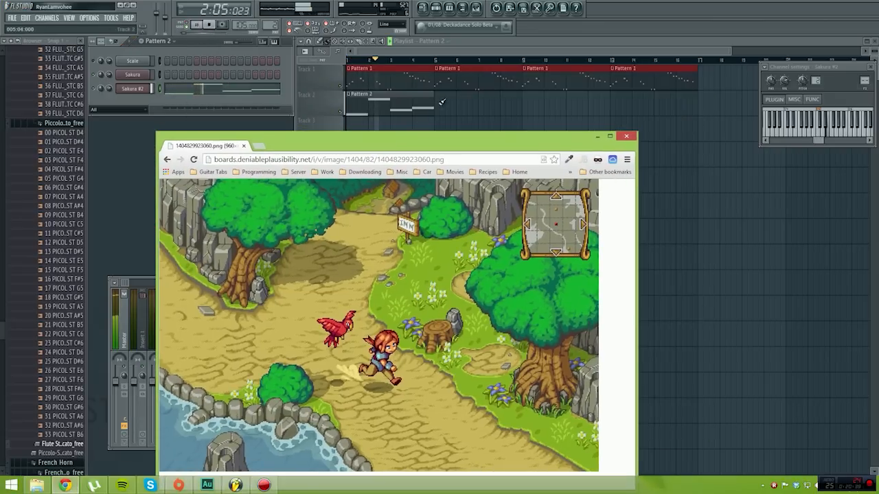
Place further Pattern 2 clips at bars 5, 9 and 13 of Track 2 in the playlist
left_click(440, 101)
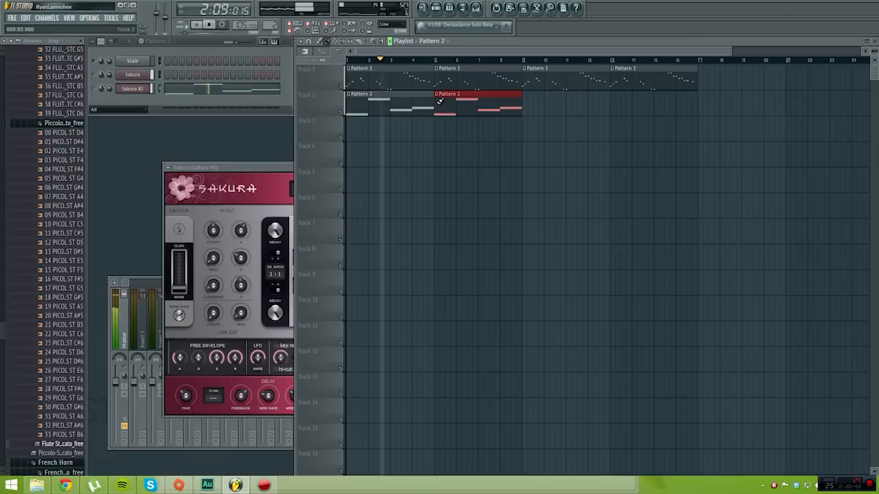
left_click(526, 101)
left_click(610, 102)
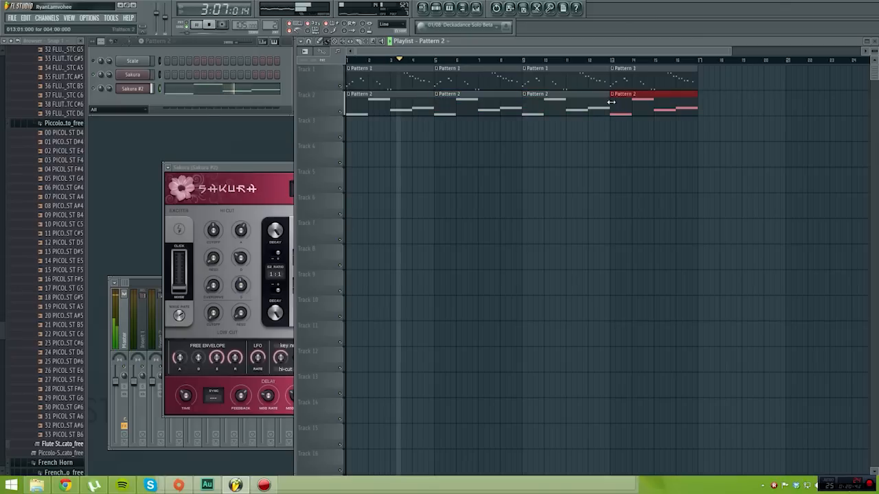
Watch the RPG scene image in Chrome while the arrangement plays, then check the cello notes in the piano roll
left_click(65, 485)
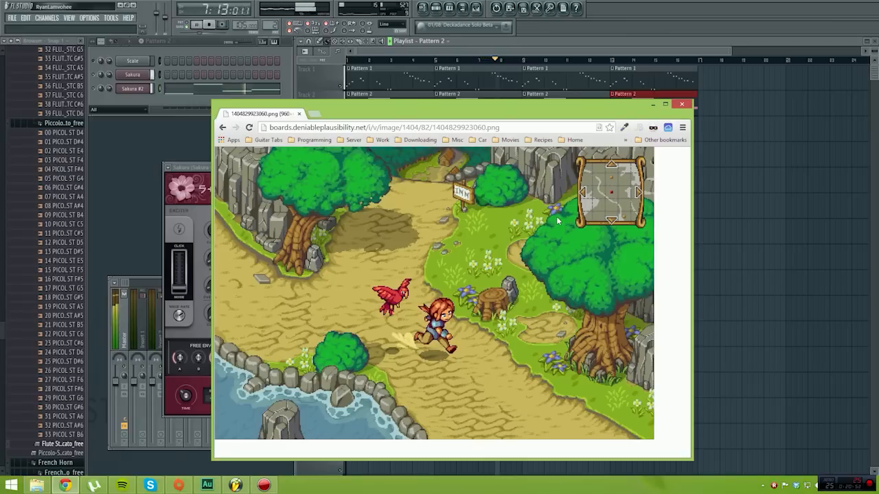
left_click_drag(502, 115, 664, 130)
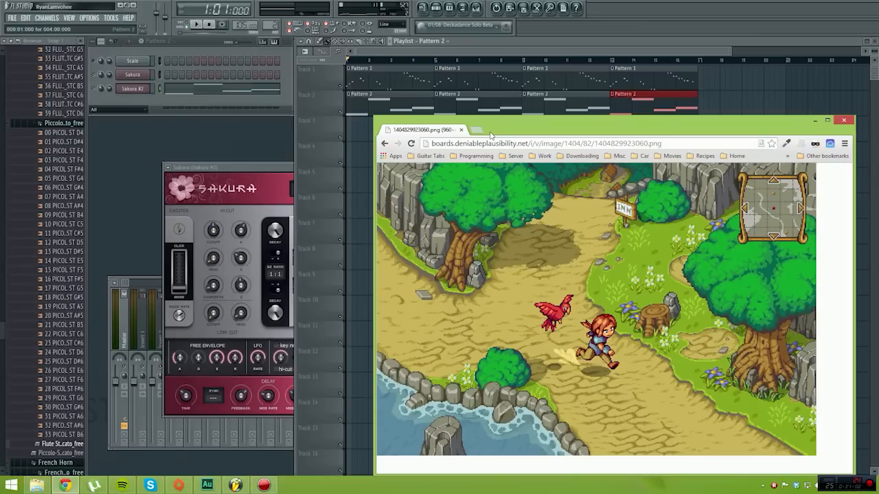
left_click(362, 85)
double_click(362, 85)
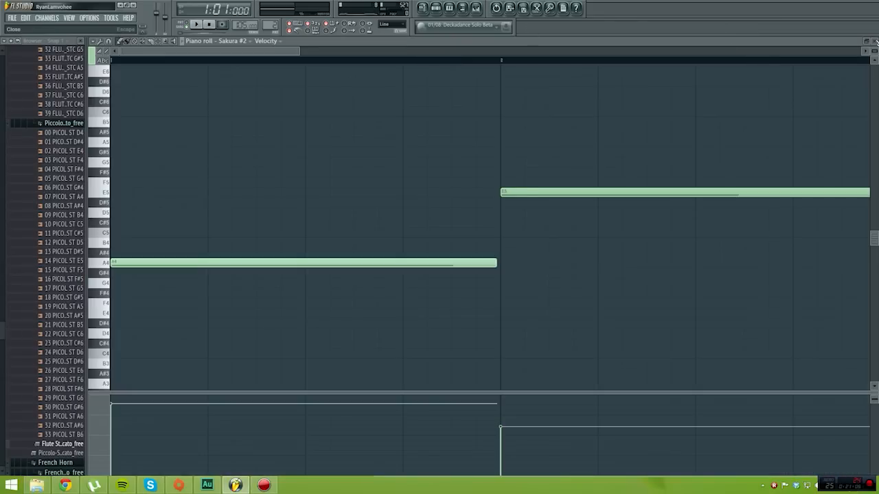
key("F7")
Bring the mixer into view and route the Sakura harp channel to Insert 1 and Sakura #2 to Insert 2
left_click(133, 90)
left_click(134, 91)
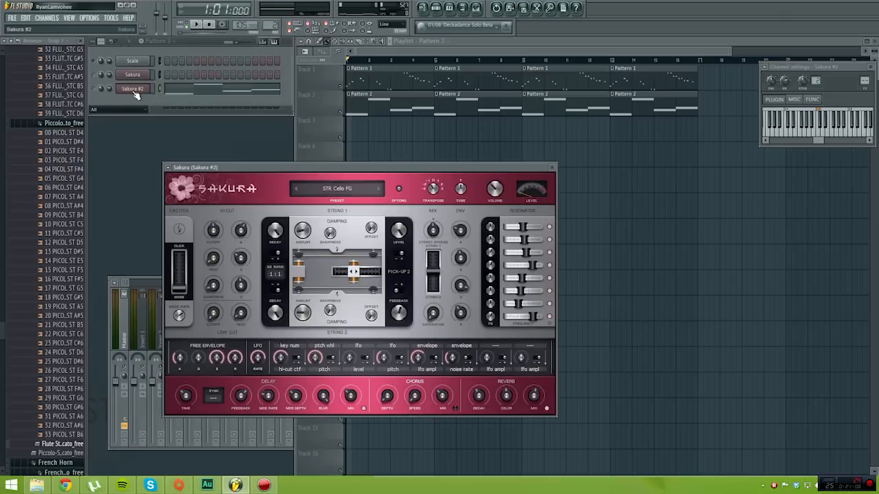
left_click(110, 284)
left_click_drag(317, 278, 284, 296)
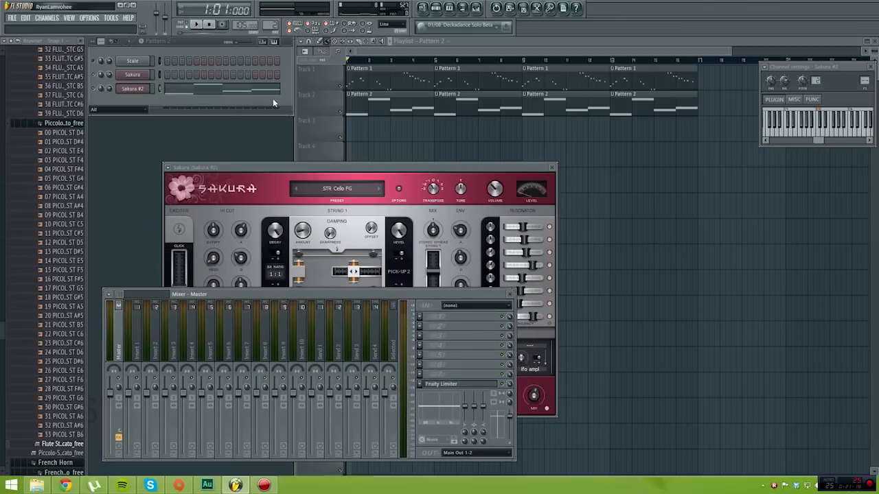
left_click(420, 69)
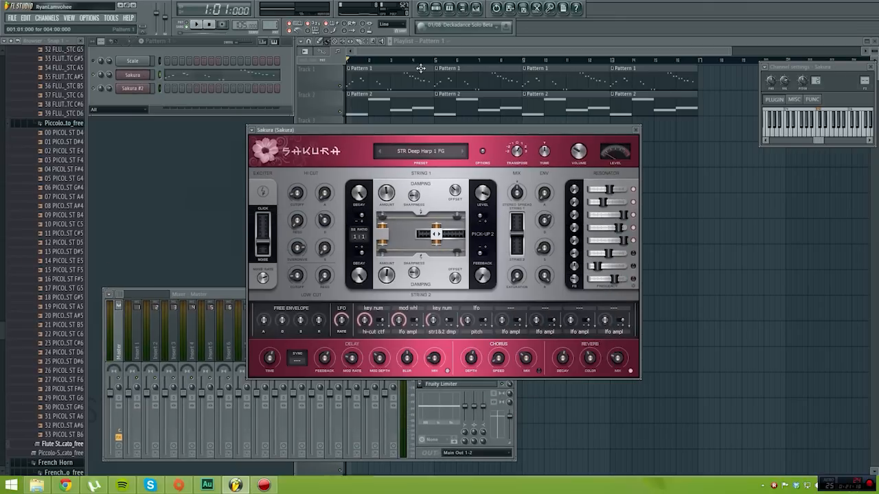
left_click(137, 301)
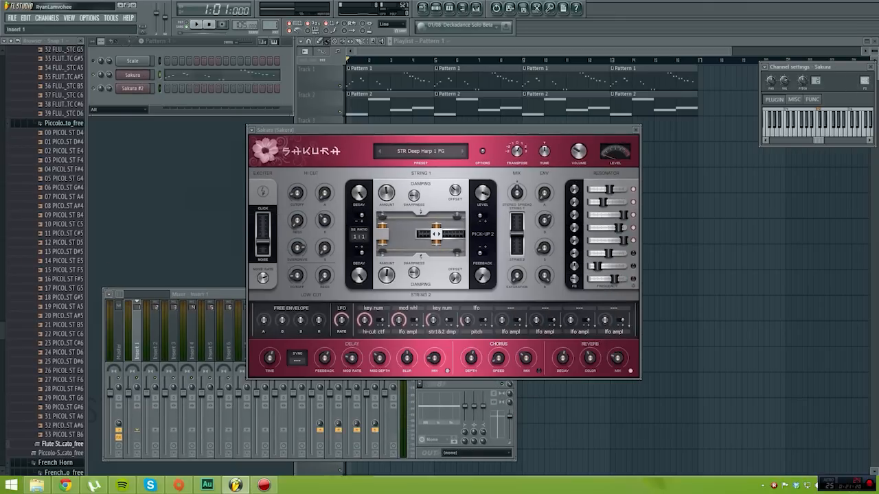
left_click(135, 88)
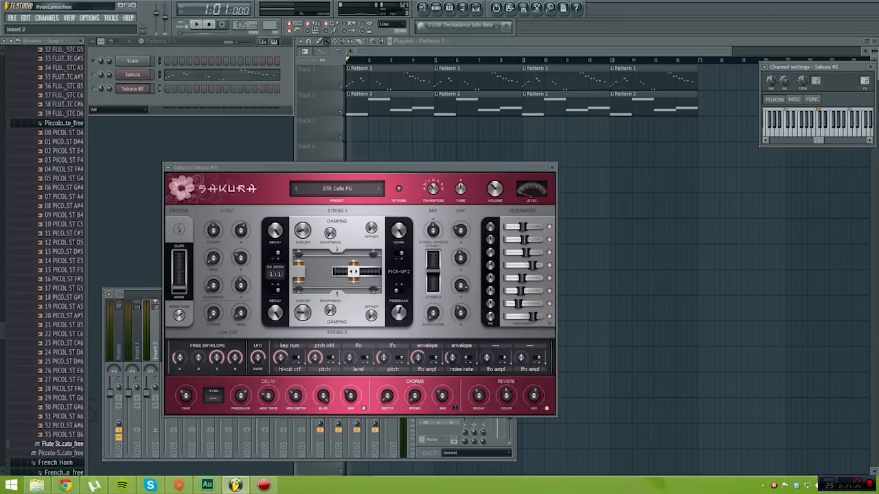
left_click(119, 294)
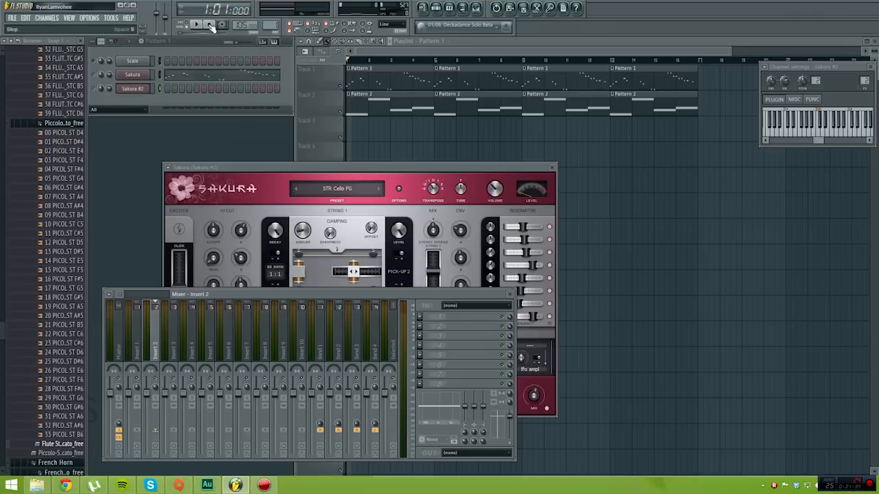
Lower the cello's volume on Insert 2 to just under 60% while playing the song to balance it against the harp
key("space")
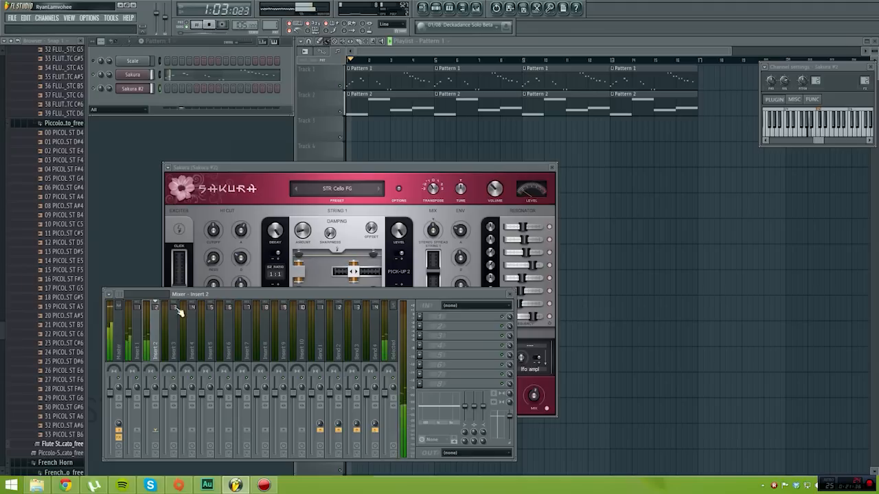
key("space")
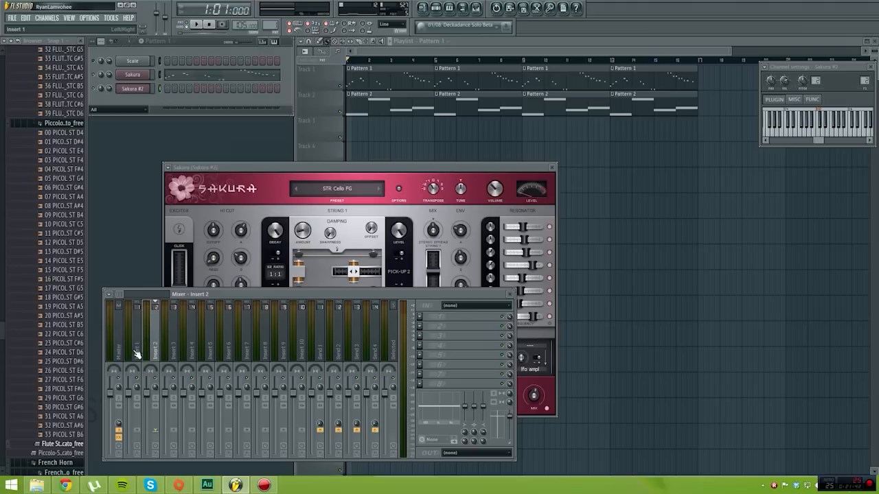
key("space")
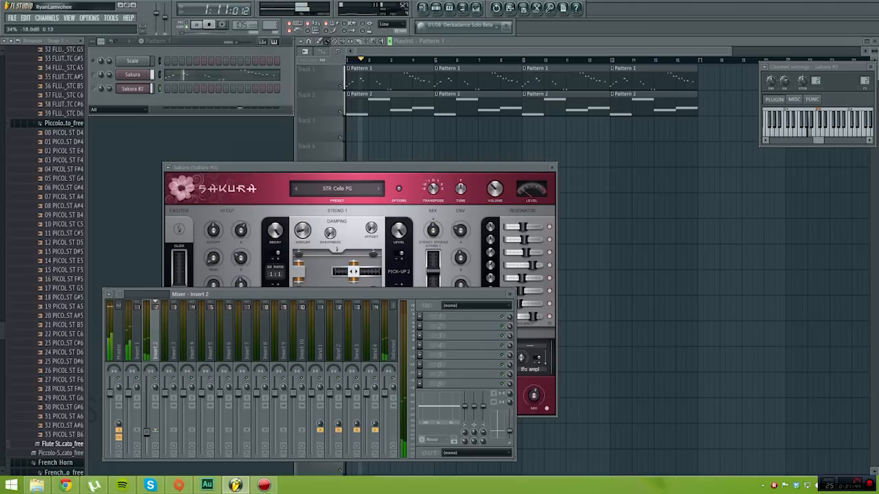
mouse_move(146, 412)
left_mouse_down()
mouse_move(147, 395)
mouse_move(146, 450)
mouse_move(146, 399)
mouse_move(129, 453)
mouse_move(129, 395)
mouse_move(146, 402)
mouse_move(147, 420)
left_mouse_up()
key("space")
key("space")
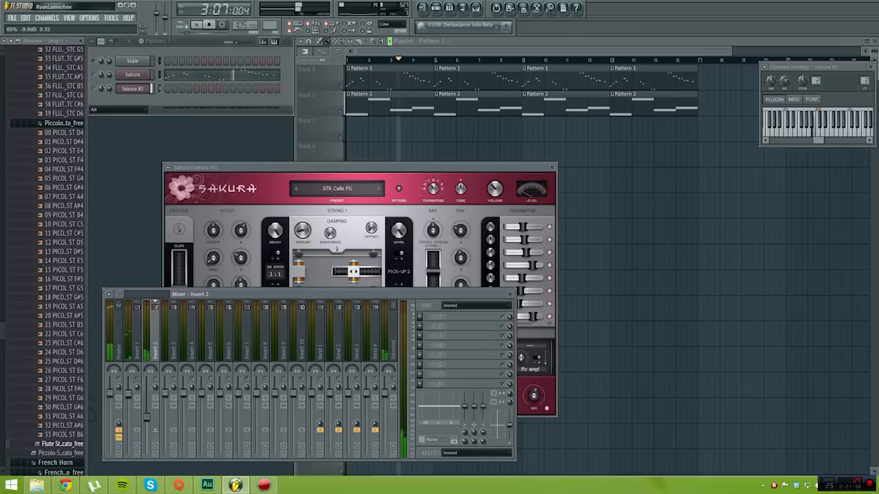
left_click(129, 397)
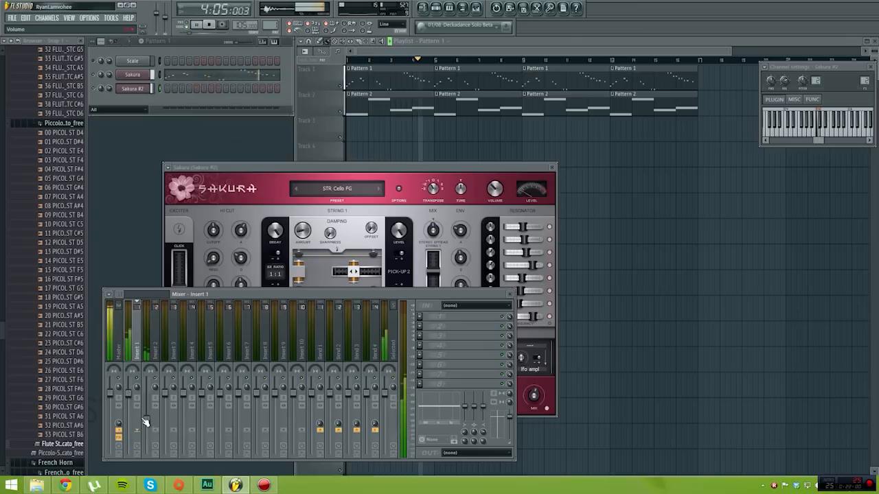
key("space")
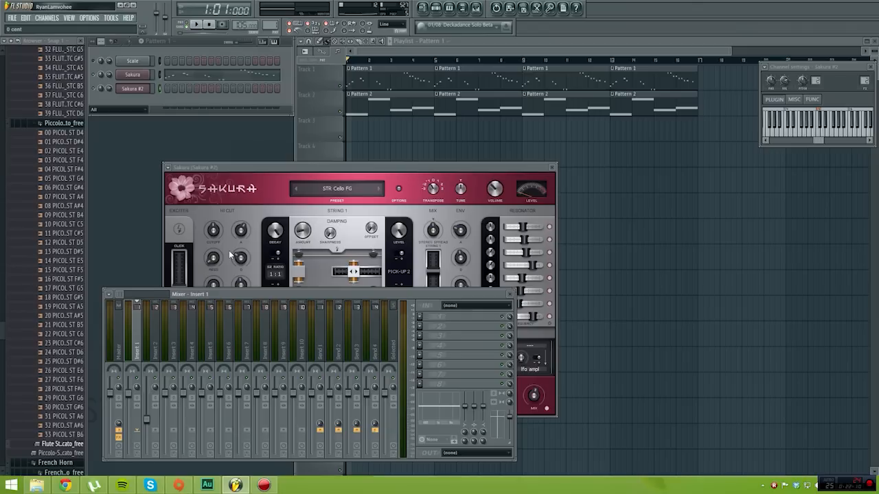
Try out a one-bar cello note from D5 up to D6 at the start of Pattern 1's Sakura #2 piano roll and delete it
right_click(144, 95)
left_click(165, 90)
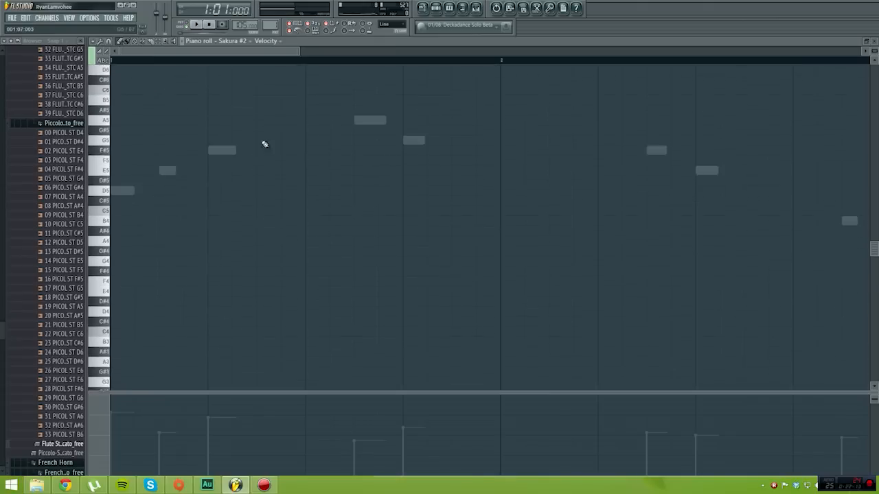
scroll(264, 144, "up", 3)
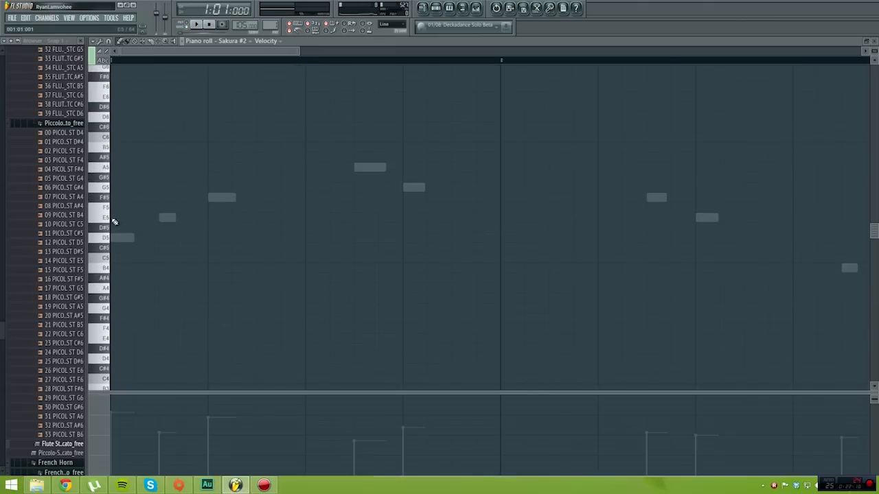
left_click(115, 237)
left_click_drag(115, 236, 108, 110)
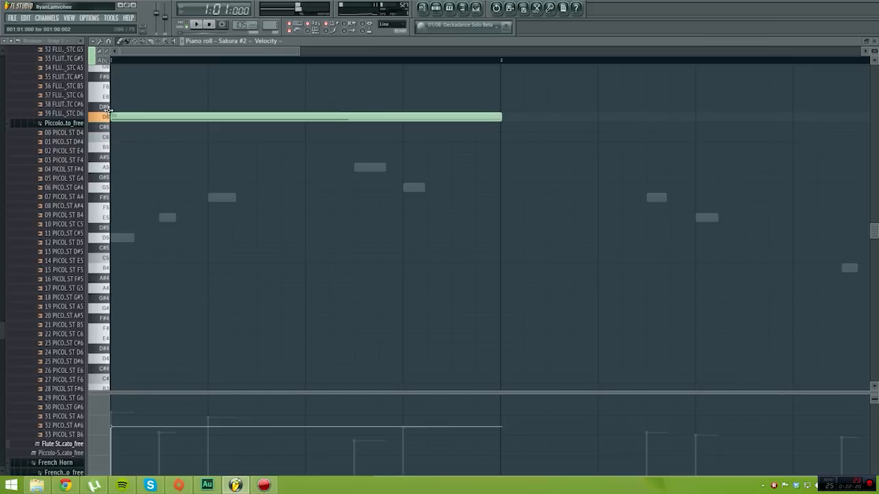
left_click_drag(108, 109, 121, 144)
right_click(121, 147)
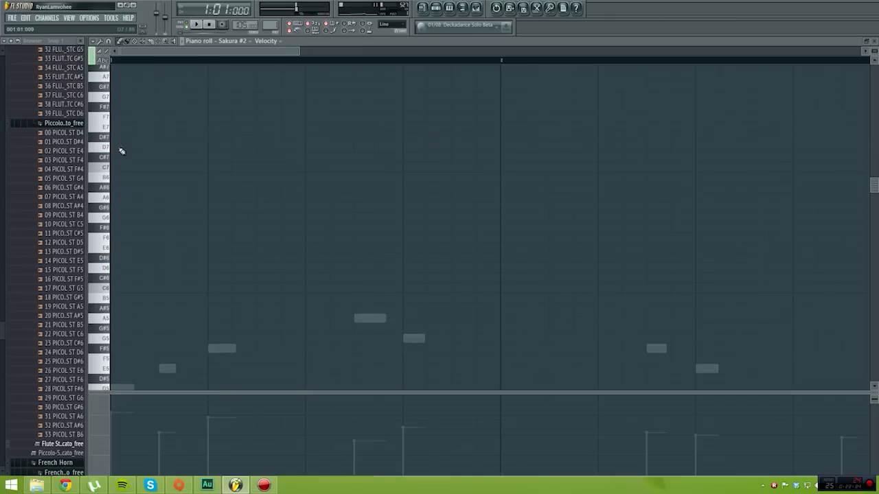
scroll(691, 131, "down", 2)
left_click(874, 42)
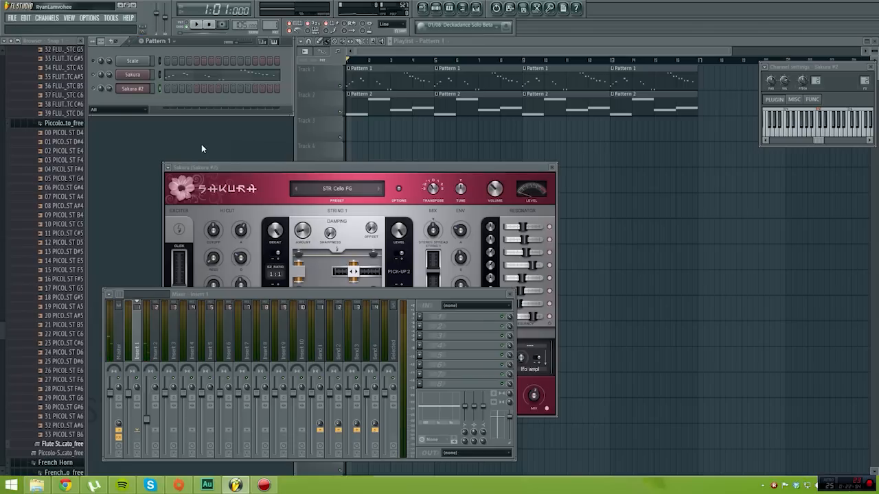
Add a Sytrus synthesizer channel to the project and open its plugin options for choosing a preset
key("alt+p")
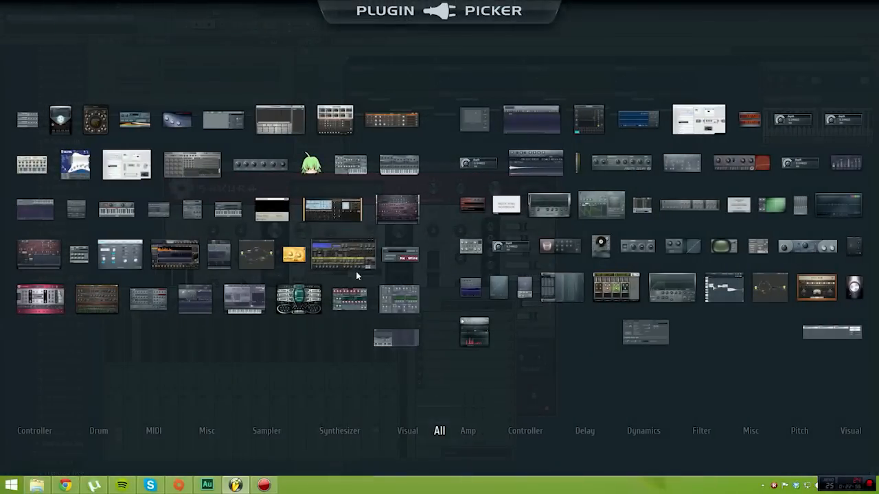
left_click(229, 302)
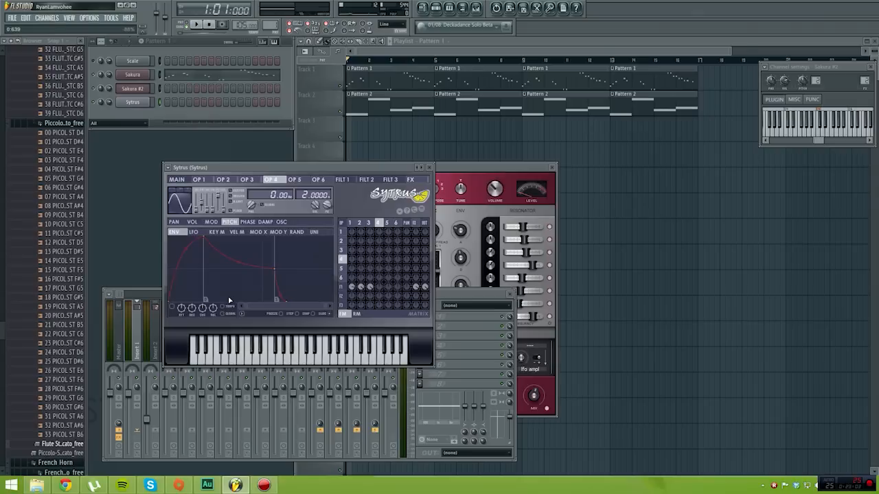
left_click(167, 168)
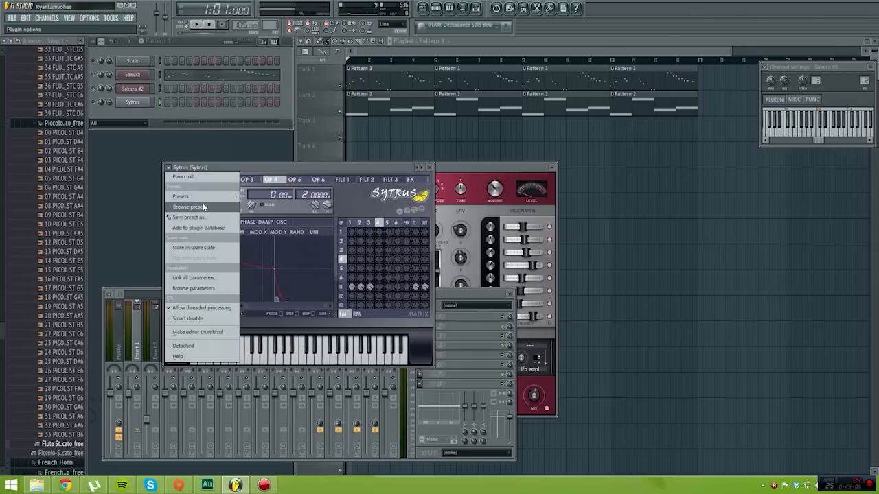
Load the Glass bell preset into Sytrus and show its operator 1 settings, moving the plugin window up slightly
mouse_move(204, 199)
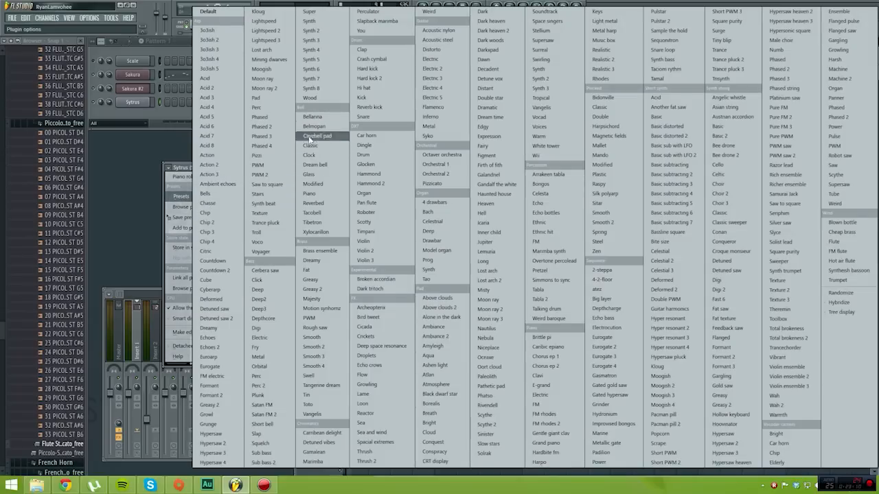
left_click(311, 173)
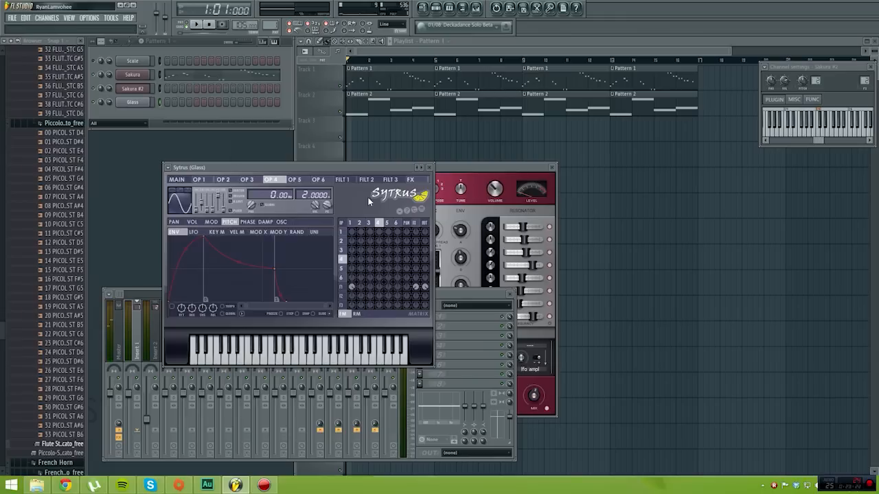
left_click(199, 179)
left_click(176, 179)
left_click(199, 179)
left_click_drag(236, 168, 258, 145)
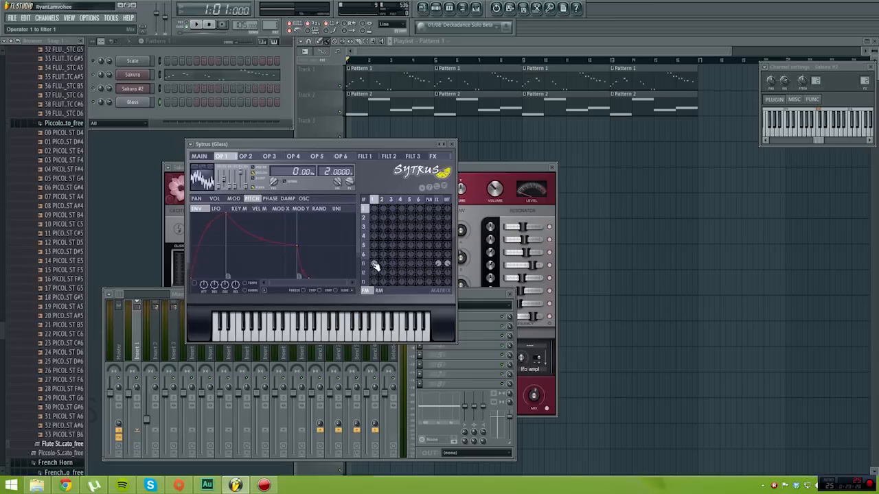
Try adjusting operator 1's matrix levels to filter 1 and to the output, and reshaping its pitch LFO
left_click_drag(376, 265, 376, 250)
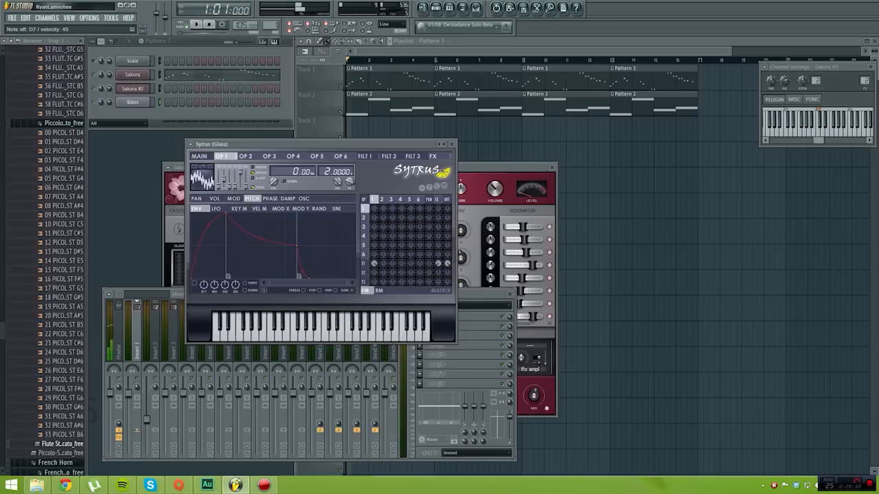
left_click_drag(447, 263, 447, 269)
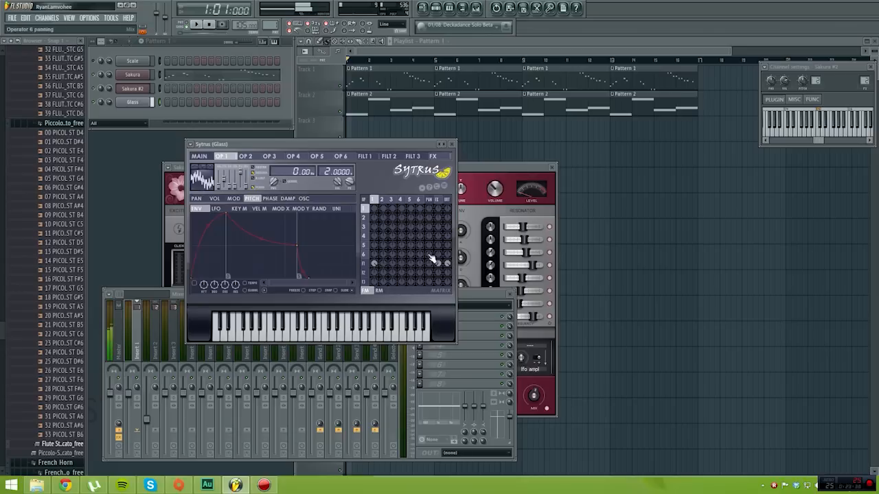
left_click(220, 209)
mouse_move(241, 215)
left_mouse_down()
mouse_move(256, 214)
mouse_move(229, 212)
mouse_move(245, 214)
mouse_move(236, 217)
left_mouse_up()
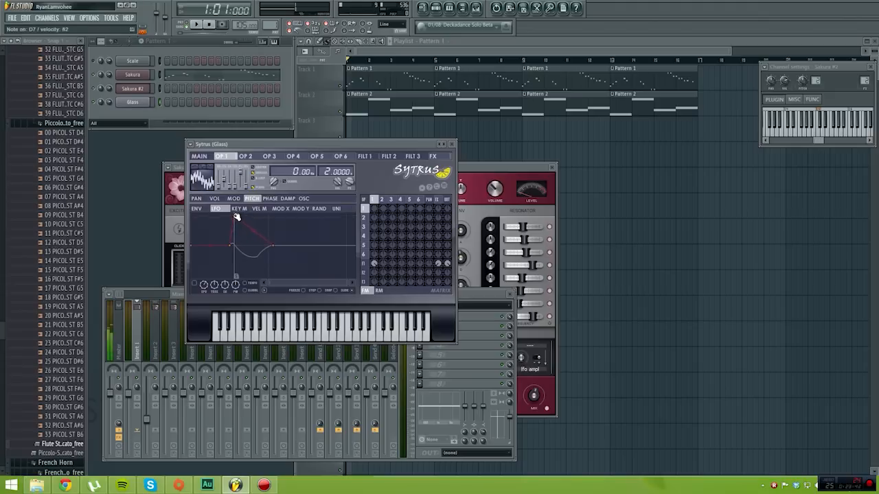
left_click(194, 147)
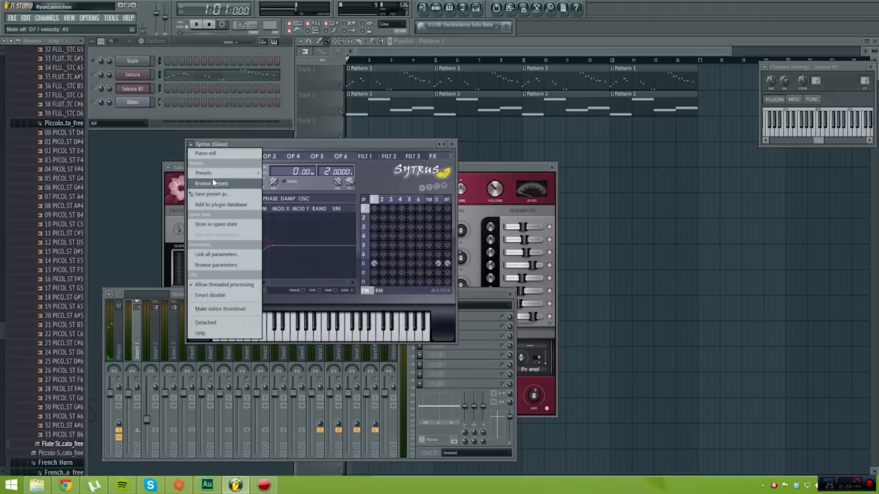
left_click(273, 147)
left_click(259, 211)
left_click(239, 210)
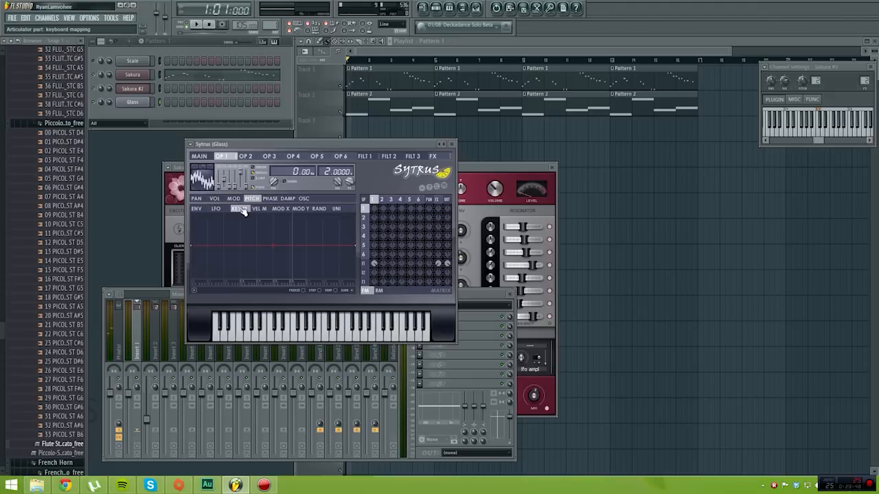
Try shortening the attack and decay of operator 1's pitch envelope
left_click(197, 210)
mouse_move(226, 220)
left_mouse_down()
mouse_move(230, 265)
mouse_move(260, 287)
mouse_move(214, 215)
left_mouse_up()
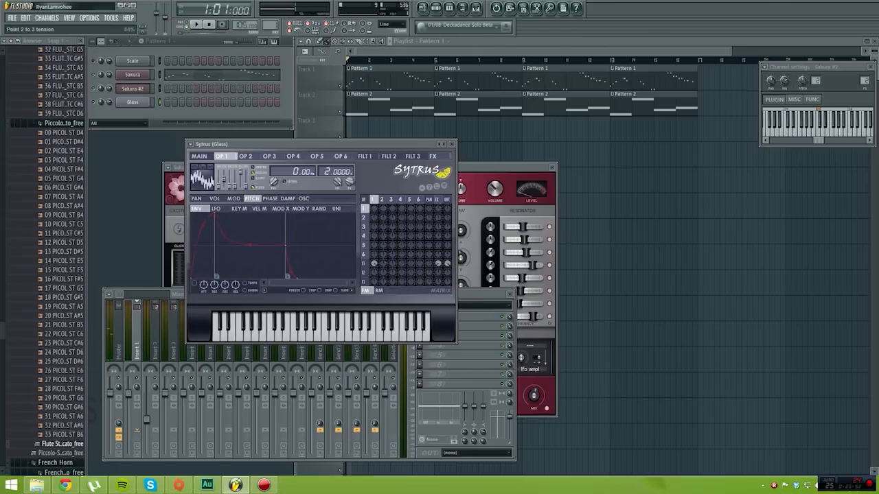
left_click_drag(289, 246, 230, 235)
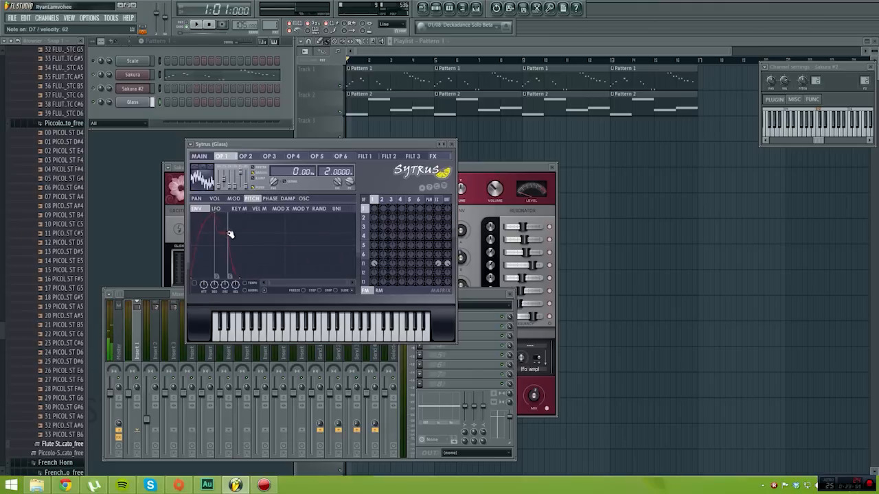
Reload the Glass preset to discard the operator 1 changes
left_click(191, 145)
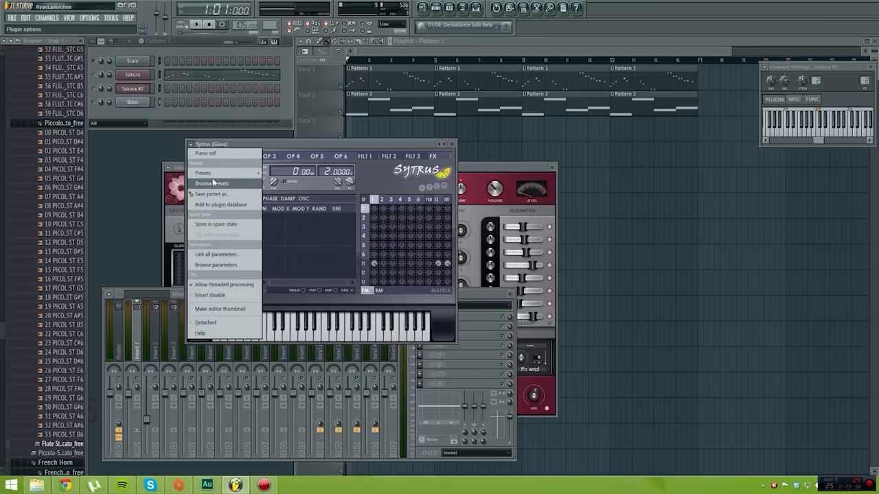
mouse_move(206, 182)
left_click(320, 173)
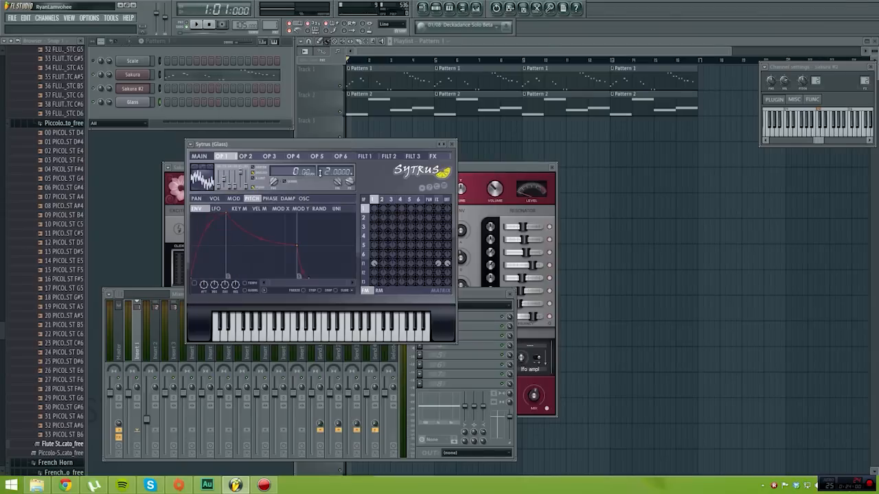
Play the song from the start to try out the Glass sound against Patterns 1 and 2, and stop playback
left_click(425, 331)
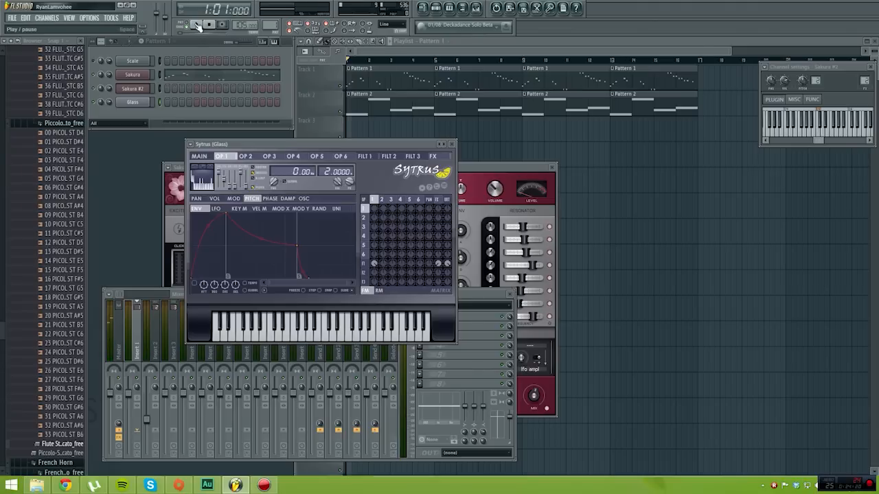
left_click(197, 25)
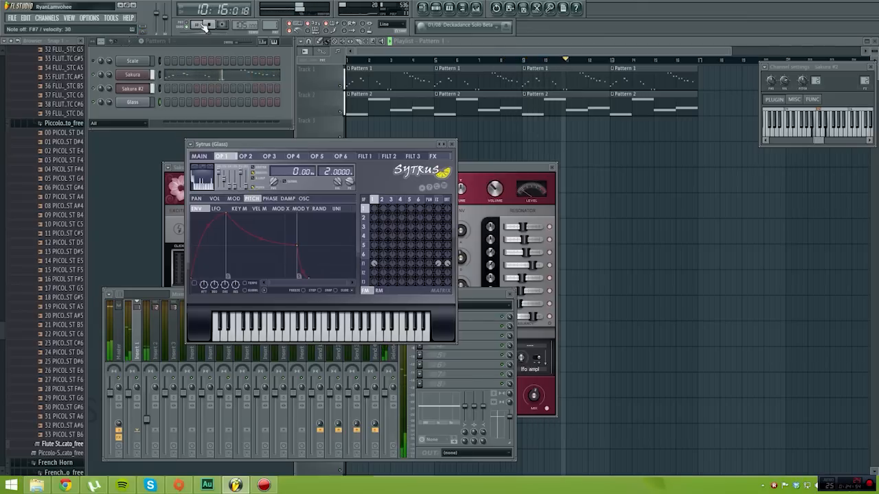
left_click(203, 25)
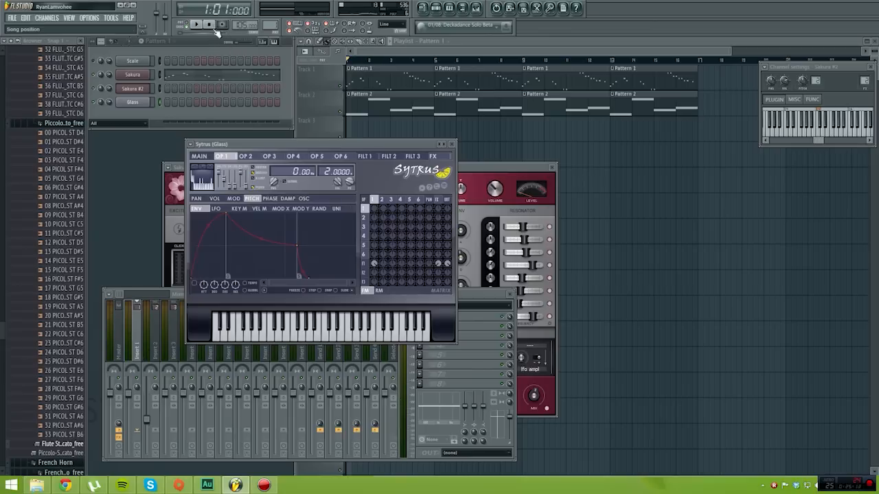
Record a Glass melody into the empty Pattern 3 while the song plays
scroll(270, 26, "up", 2)
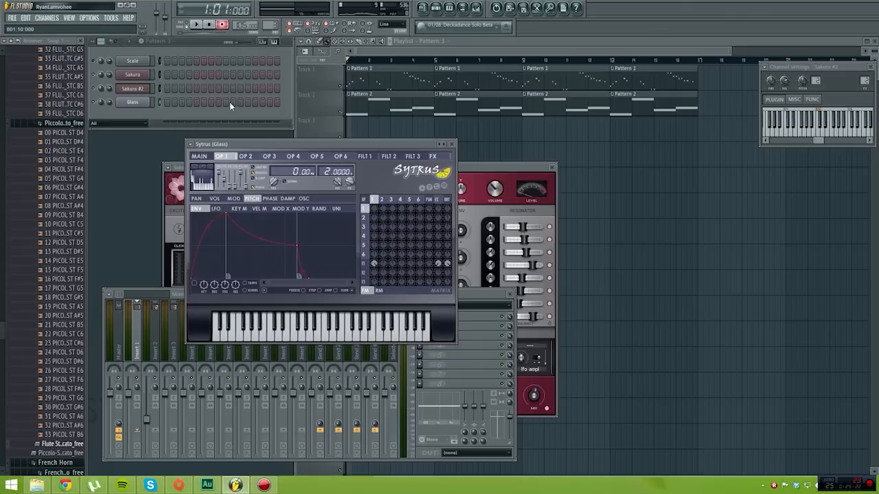
key("space")
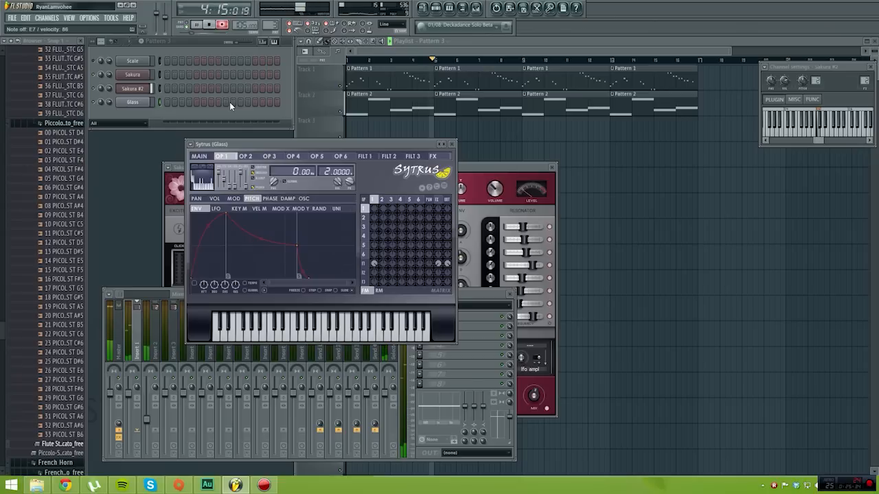
key("space")
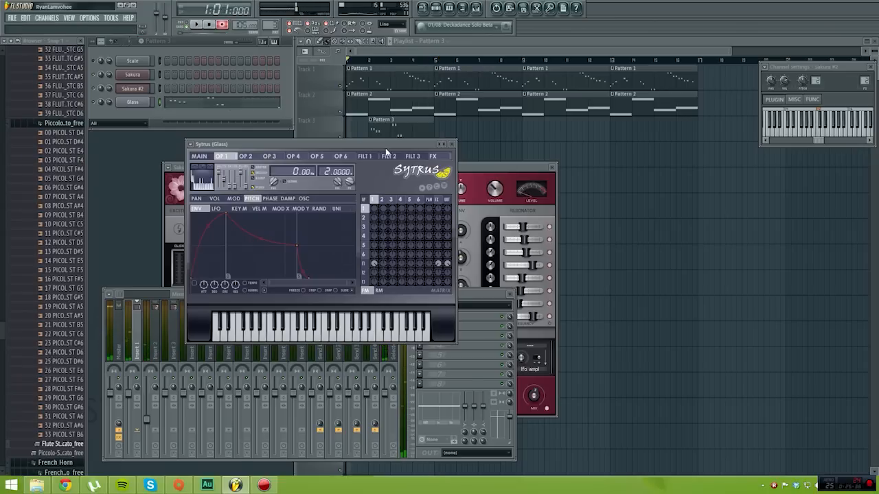
Open the Glass channel's piano roll, show all recorded notes and delete the stray D7 note just before bar 4
left_click(230, 103)
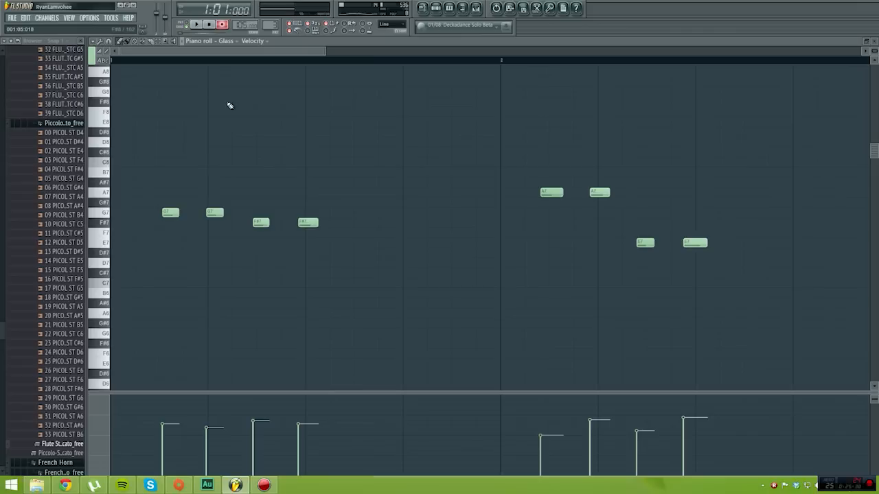
left_click_drag(322, 51, 669, 52)
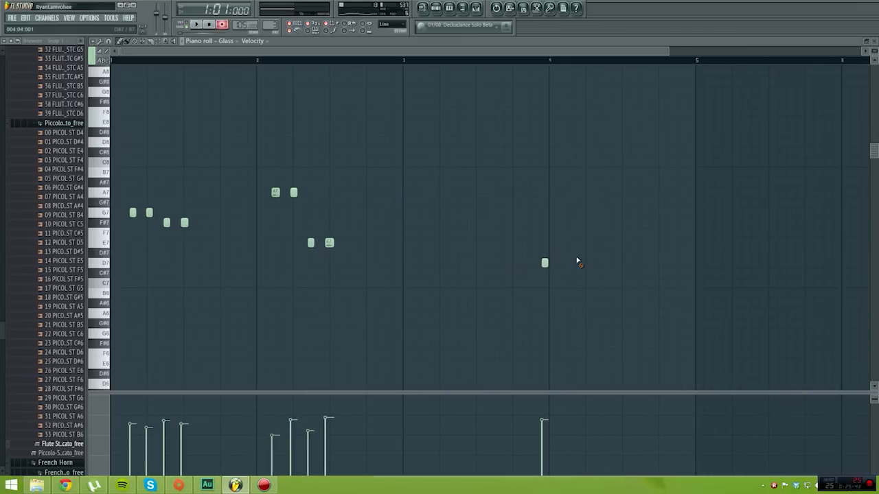
right_click(544, 263)
Quantize the recorded notes in the Glass piano roll
left_click(92, 43)
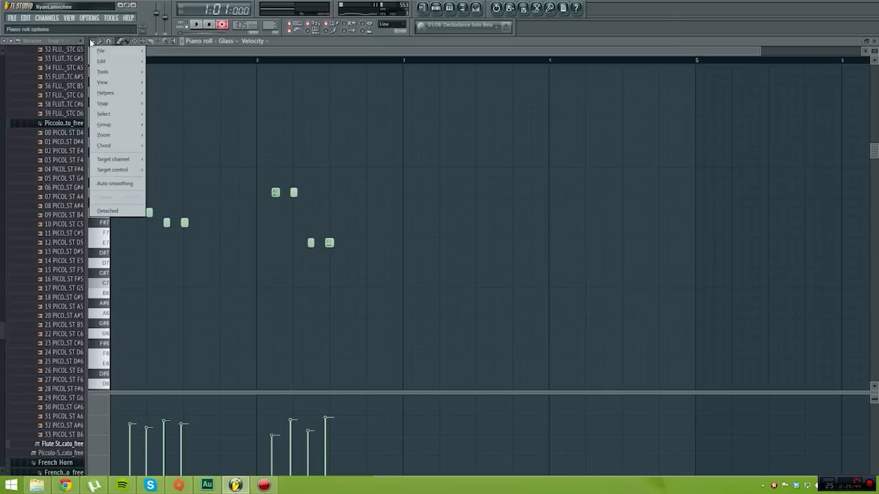
mouse_move(134, 74)
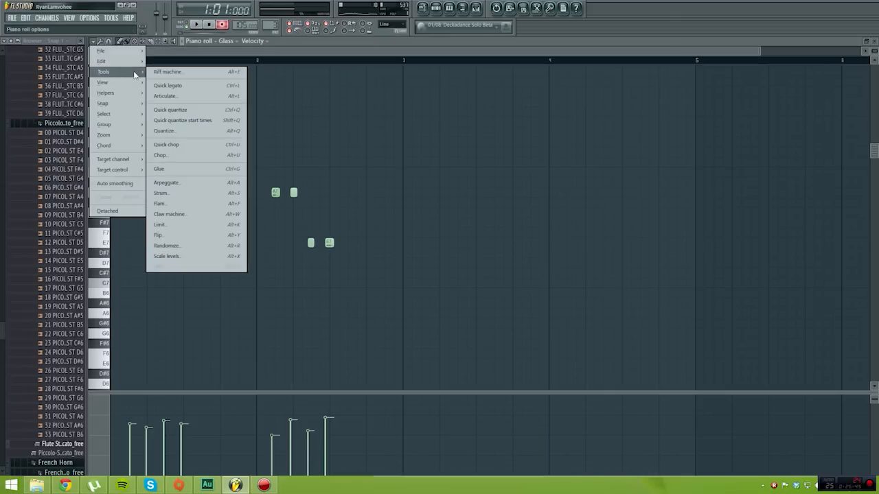
left_click(164, 131)
left_click(392, 194)
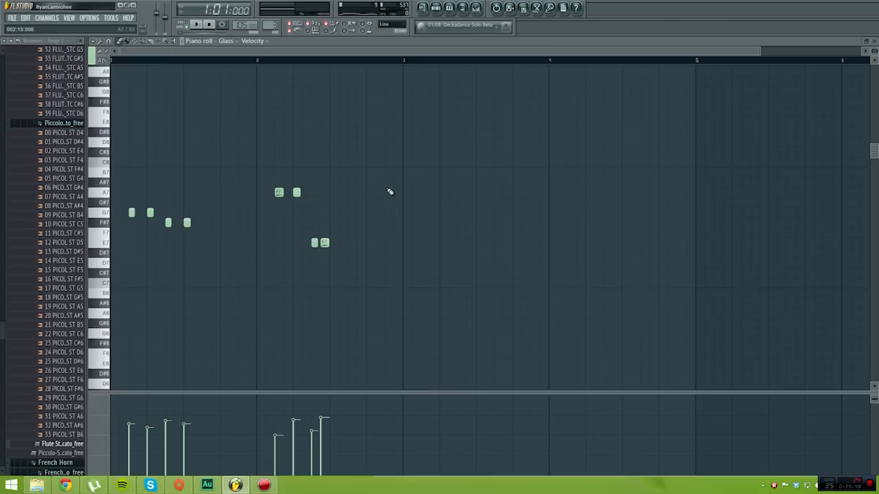
Shift the last E7 note in bar 2 slightly later to even out the rhythm, play the pattern and close the piano roll
left_click(198, 25)
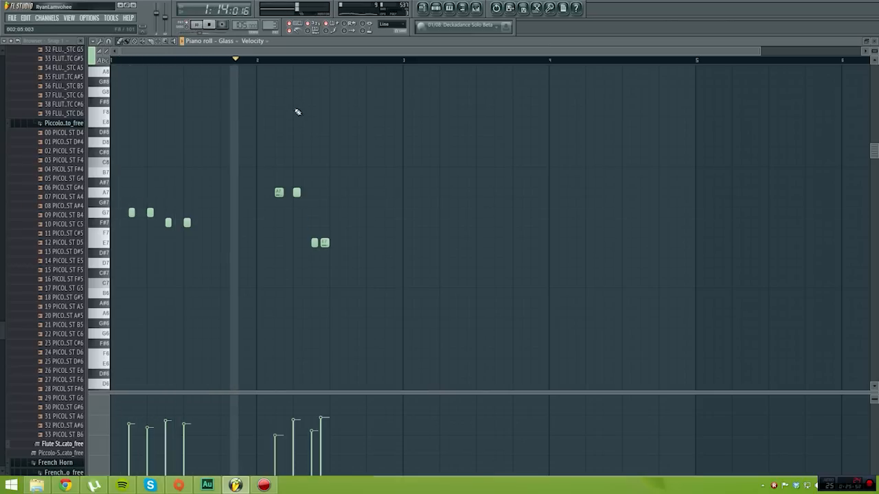
left_click(212, 26)
left_click_drag(325, 243, 334, 243)
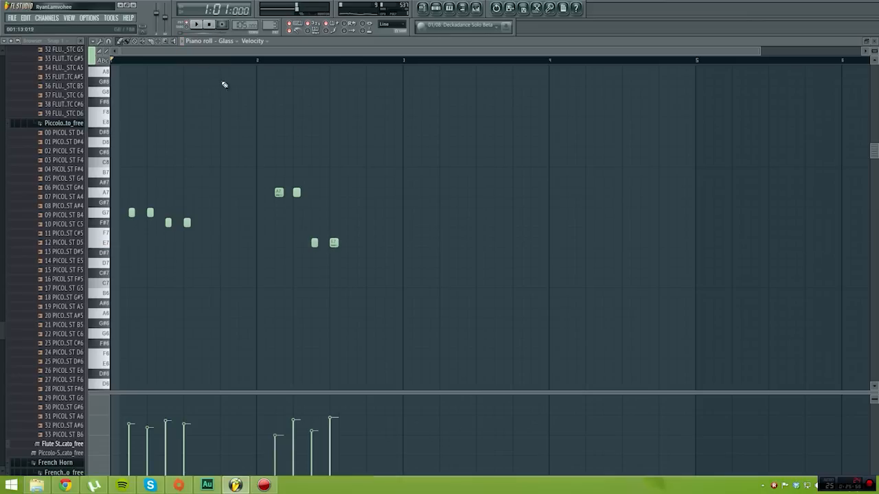
left_click(196, 25)
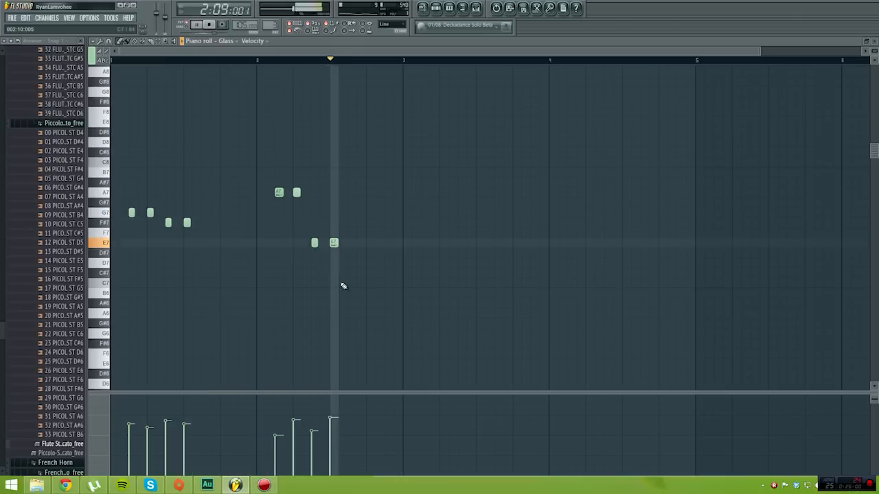
left_click(874, 43)
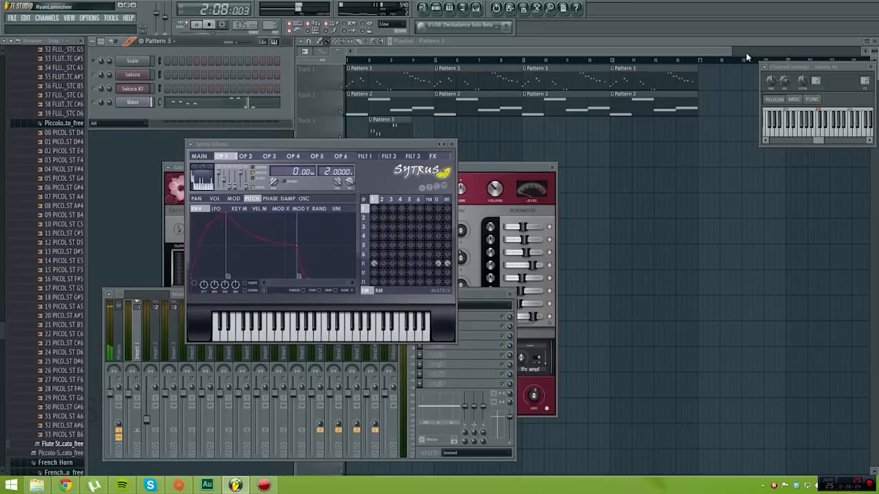
Route the Glass channel to mixer track Insert 3
left_click(149, 105)
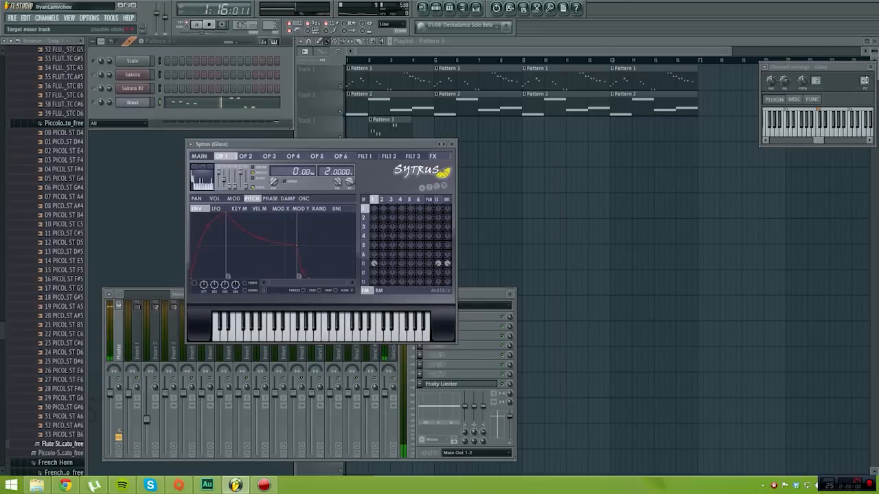
left_click(835, 103)
left_click(169, 396)
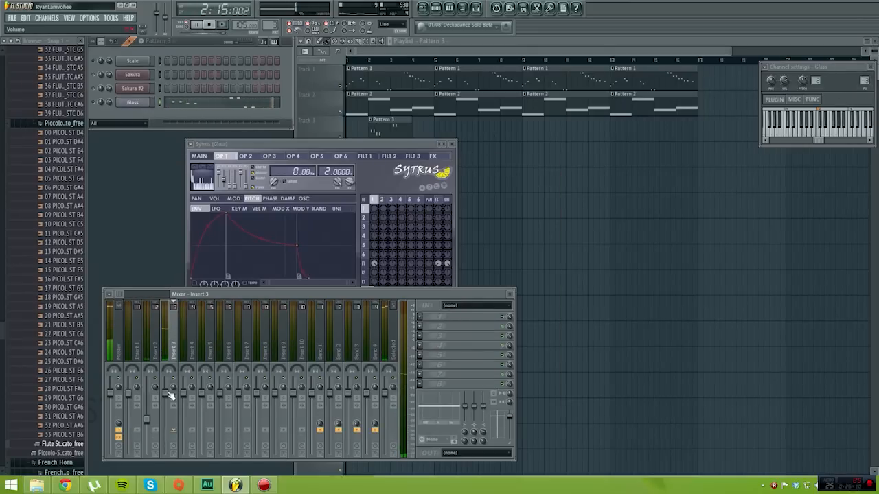
Move the Pattern 3 clip on Track 3 to start at step 13 of bar 1 and play the song
left_click(384, 121)
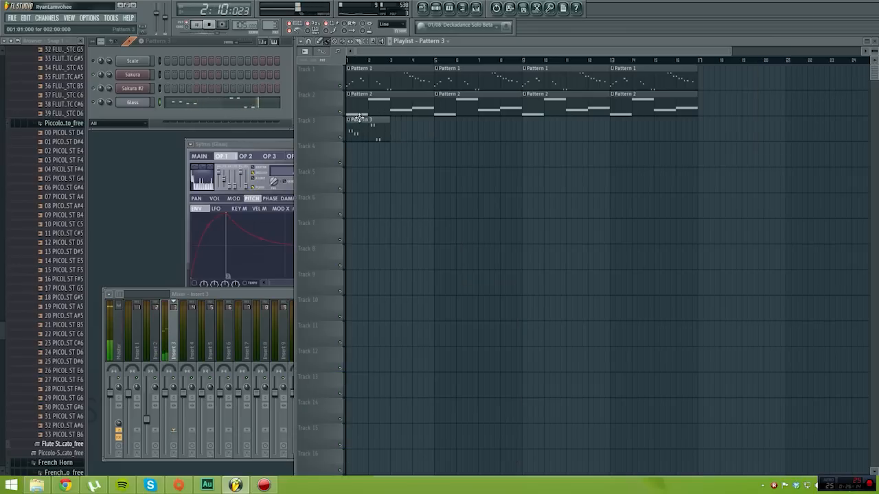
left_click_drag(367, 120, 383, 119)
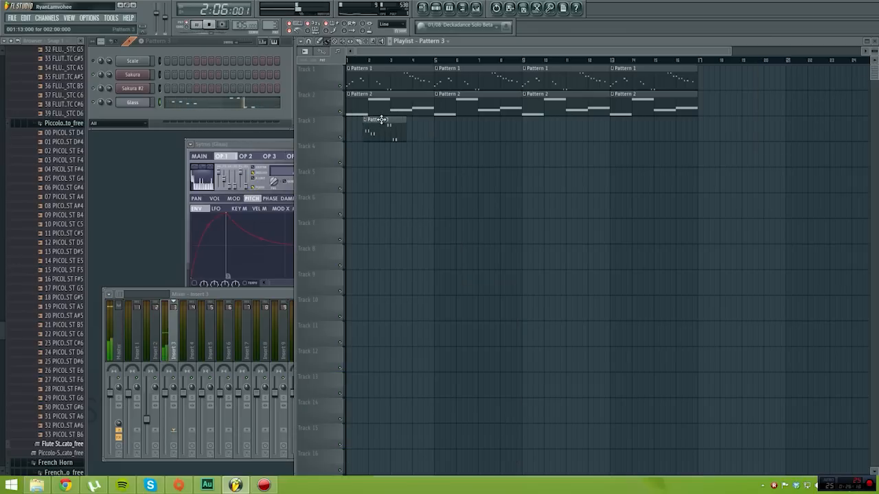
left_click(210, 25)
left_click(196, 25)
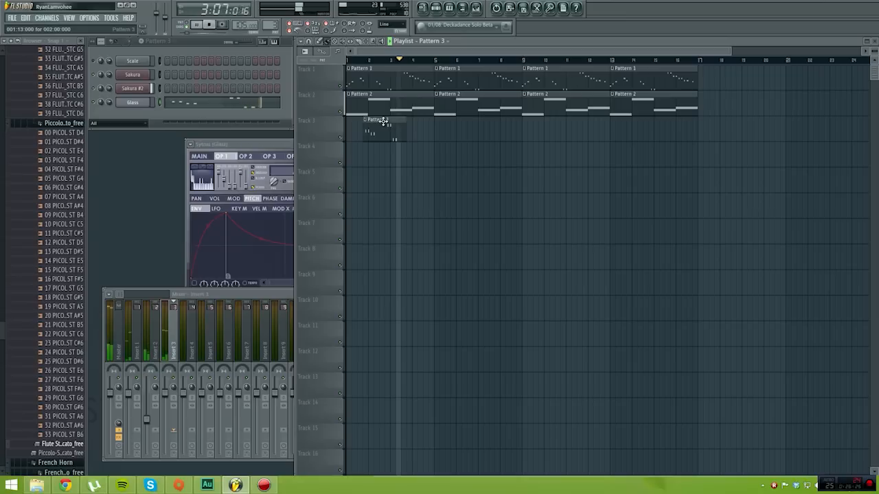
Place two more Pattern 3 clips on Track 3, one at bar 6 and one slightly after the start of bar 10
left_click(459, 125)
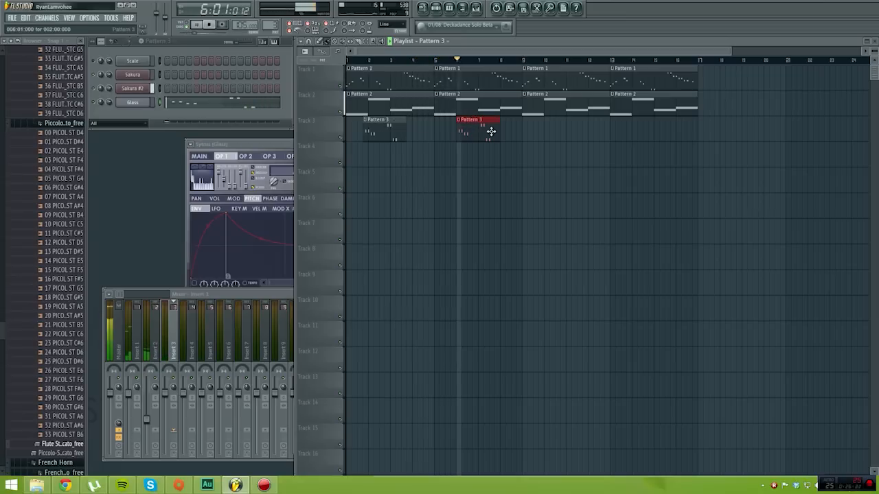
left_click(554, 124)
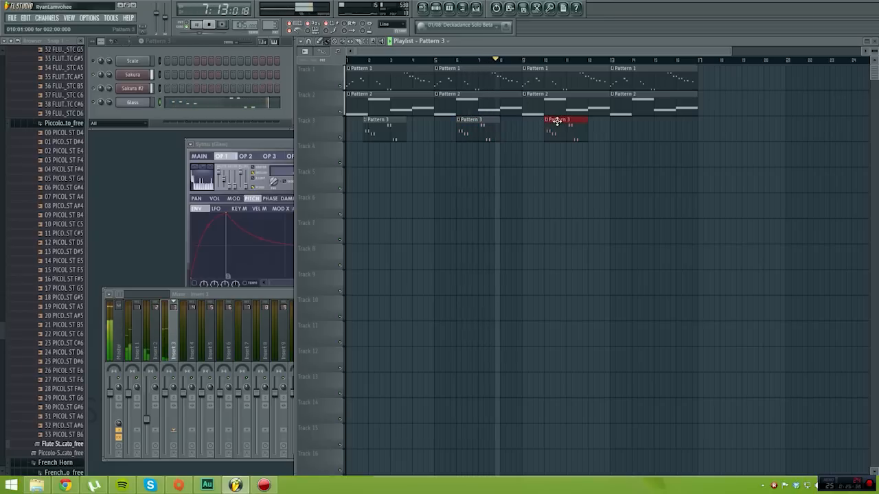
left_click_drag(558, 121, 563, 120)
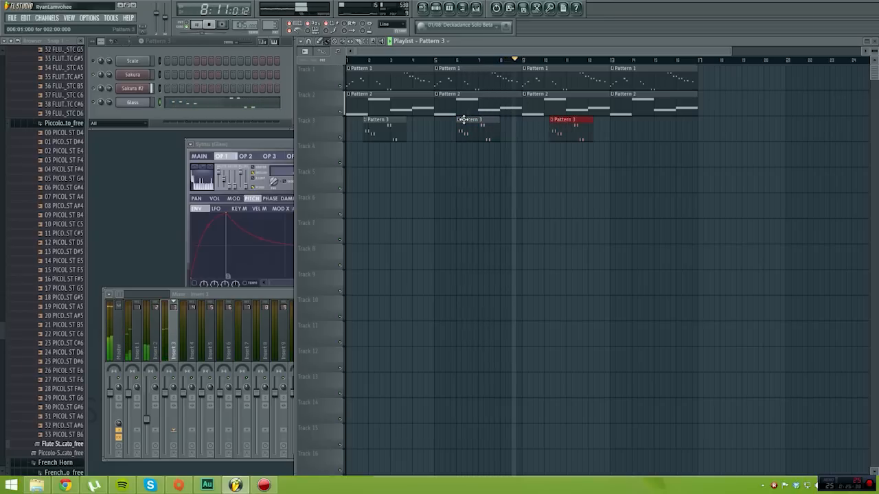
Align the first and third Pattern 3 clips to the starts of bars 2 and 10, and add a fourth at bar 14
left_click_drag(564, 119, 553, 120)
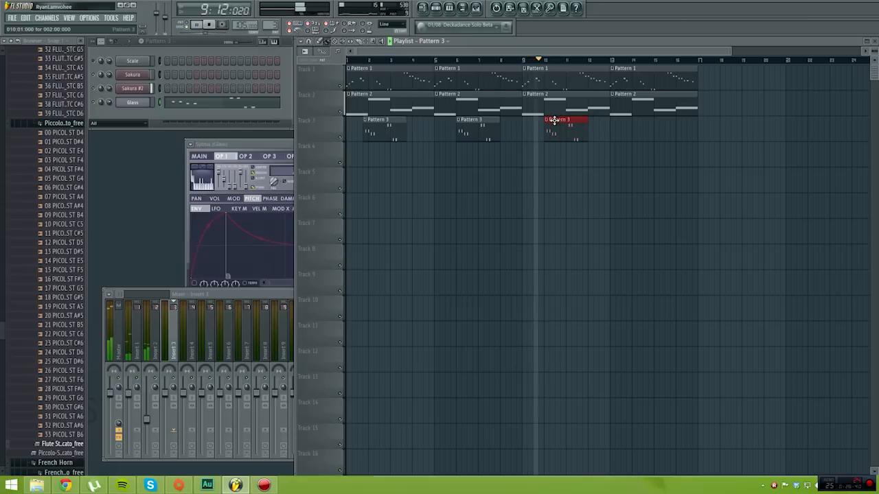
left_click(631, 127)
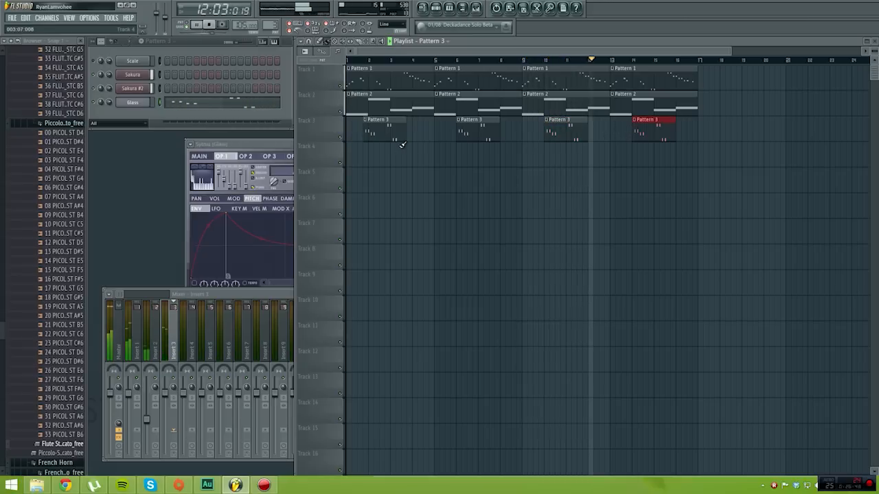
left_click_drag(391, 121, 395, 121)
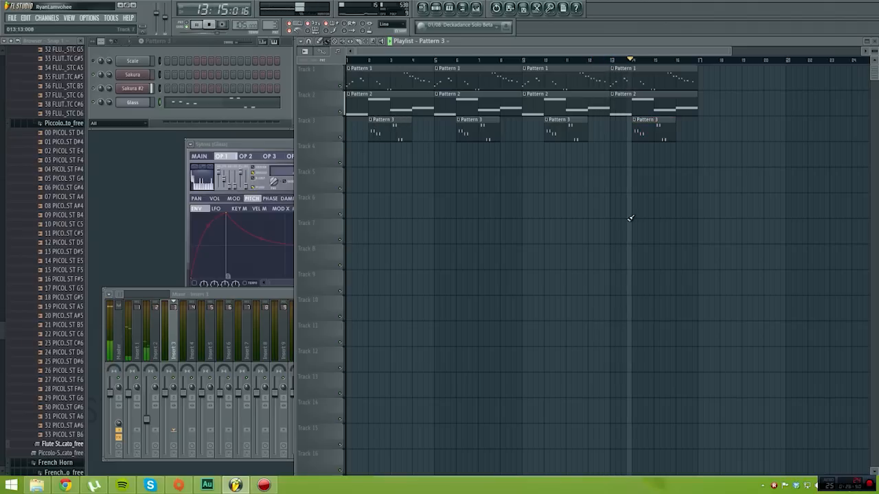
Lower the volume fader of mixer track Insert 3
left_click(163, 394)
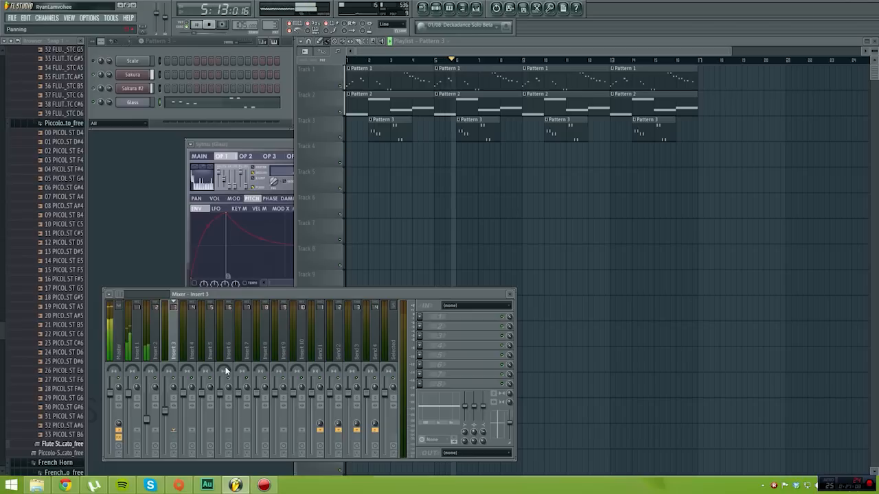
Switch to Chrome to view the pixel-art game scene, stop the song playback, and return to FL Studio
left_click(65, 485)
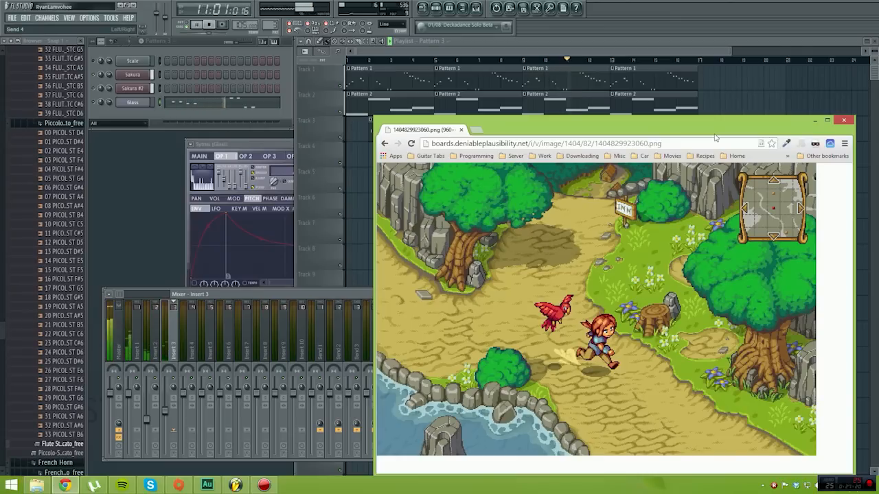
key("space")
left_click_drag(576, 138, 508, 103)
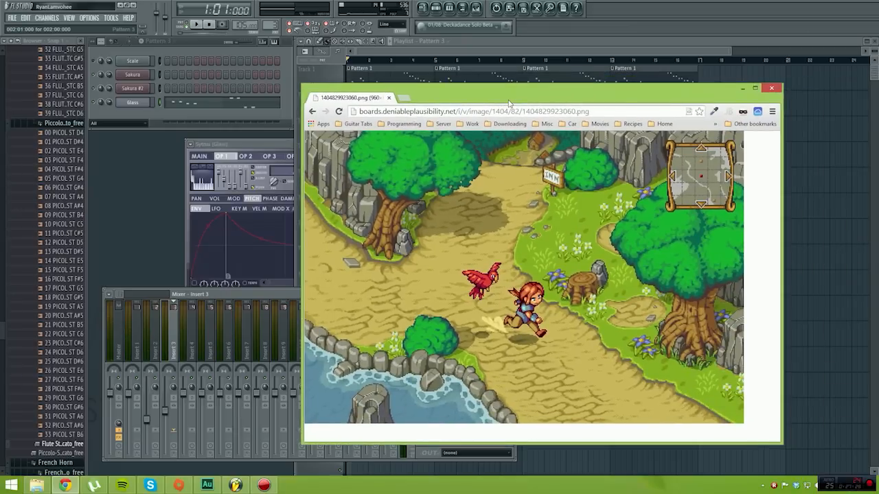
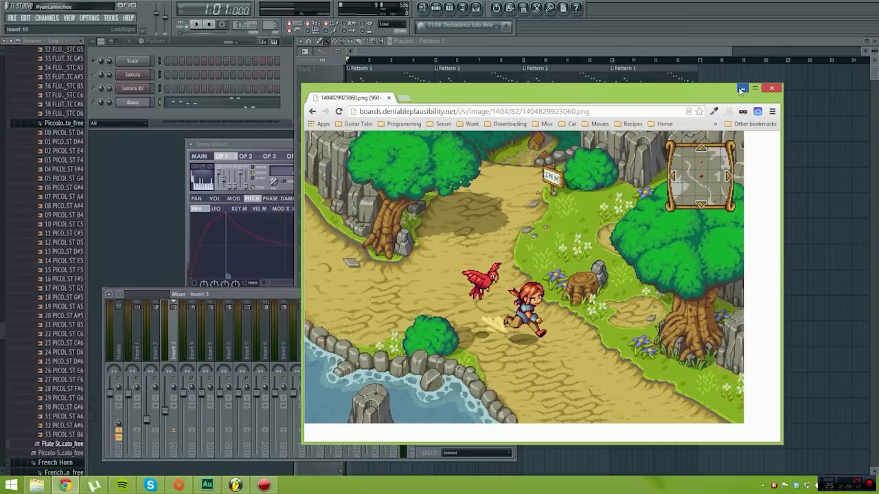
left_click(742, 88)
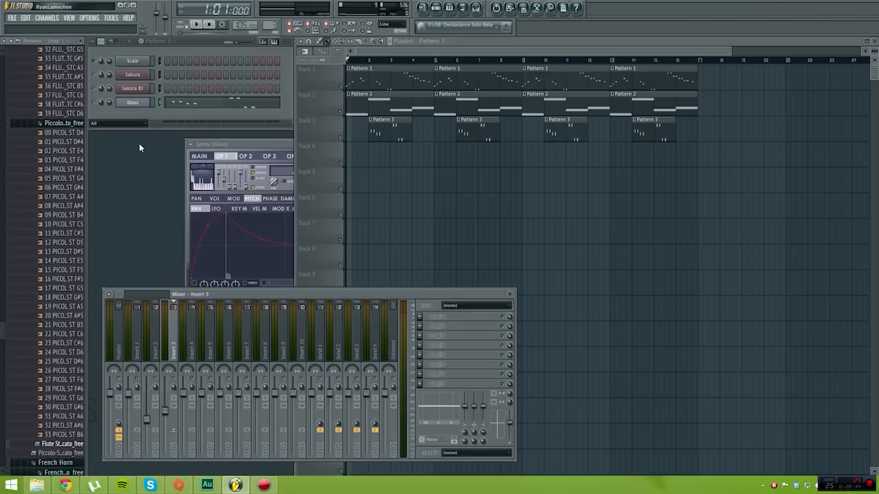
Add an FPC drum machine channel and move its window clear of the mixer's effect slots
key("F8")
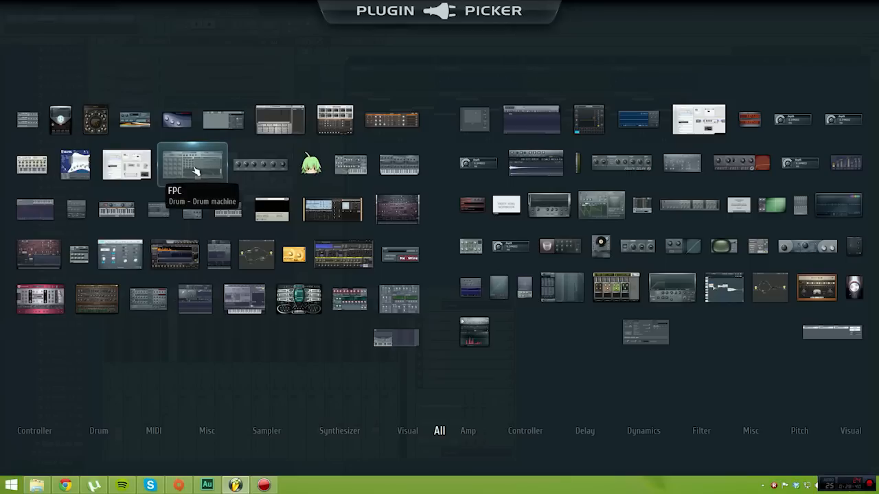
left_click(216, 174)
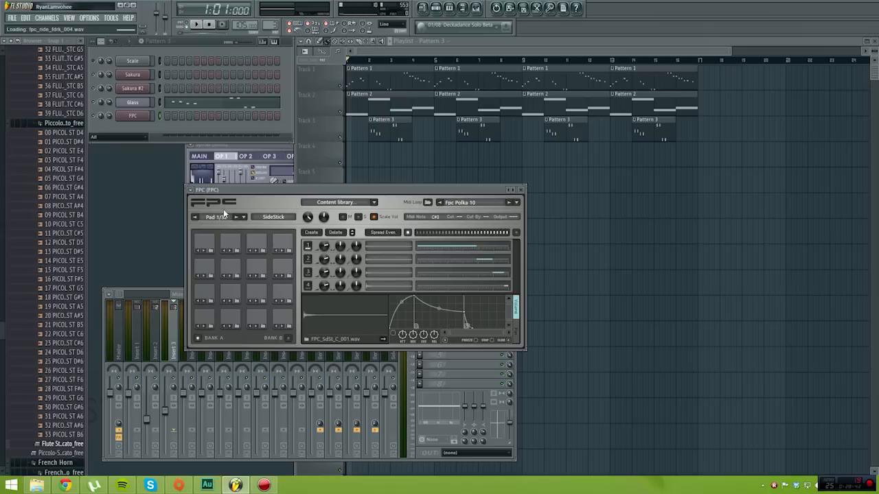
left_click_drag(285, 194, 252, 147)
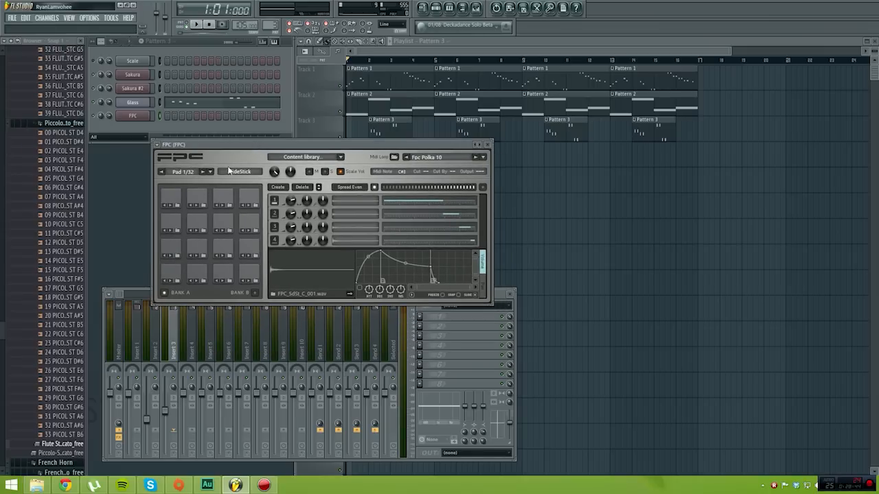
Download the Ekit_Blang drum kit from FPC's online content library and close the library
left_click(327, 160)
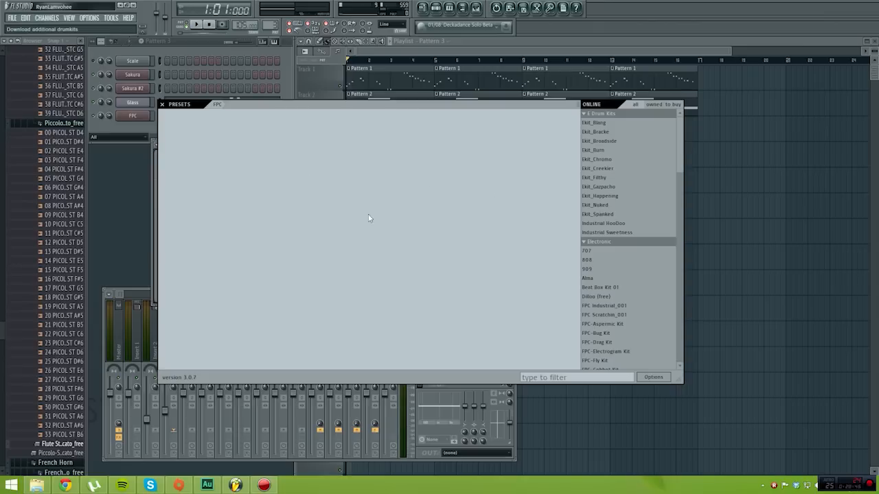
left_click(595, 131)
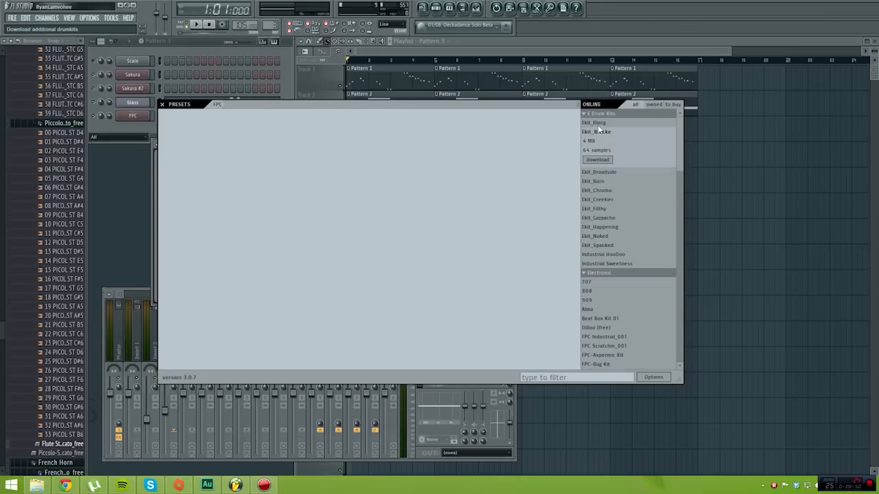
left_click(596, 124)
left_click(594, 151)
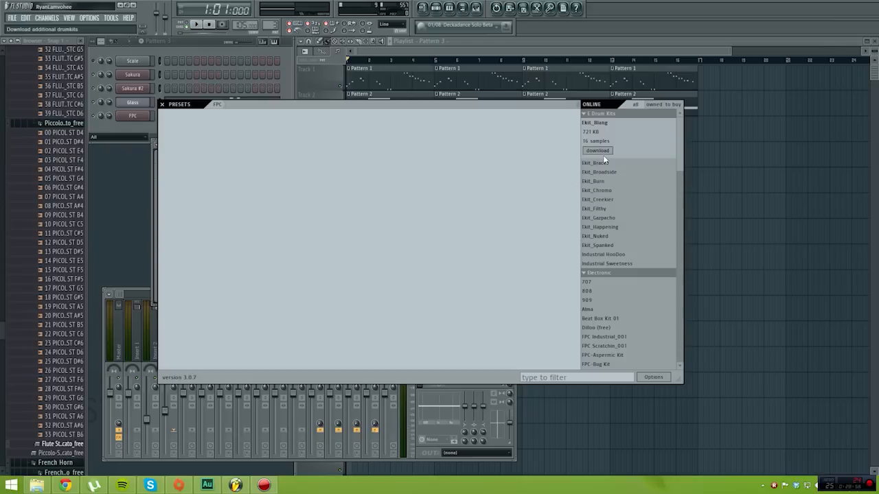
left_click(163, 104)
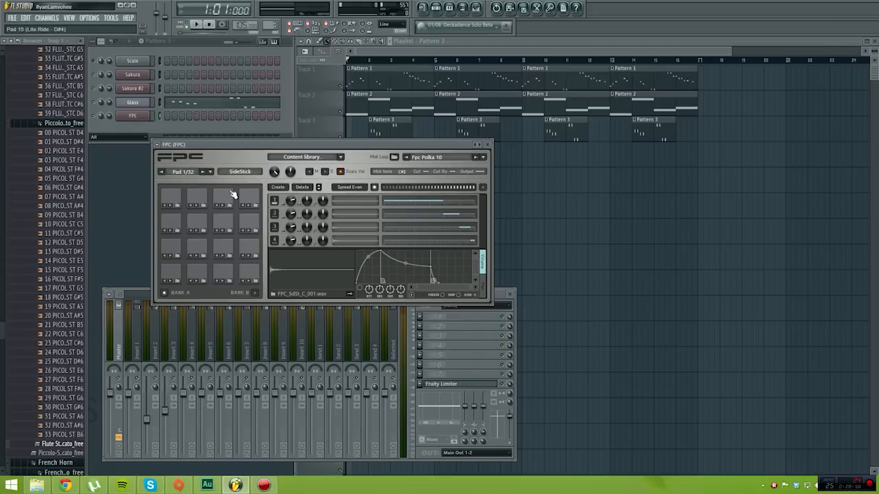
Audition a few of FPC's drum pads, including the Mid Tom
left_click(179, 198)
left_click(196, 218)
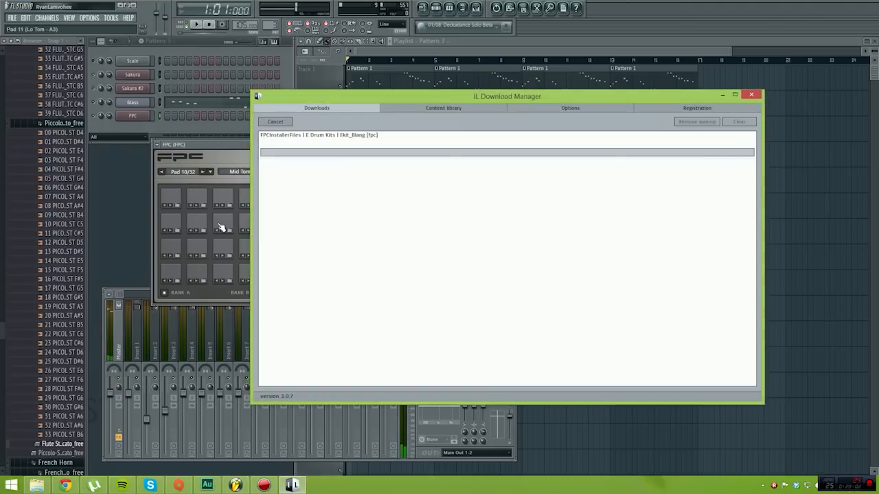
left_click(220, 144)
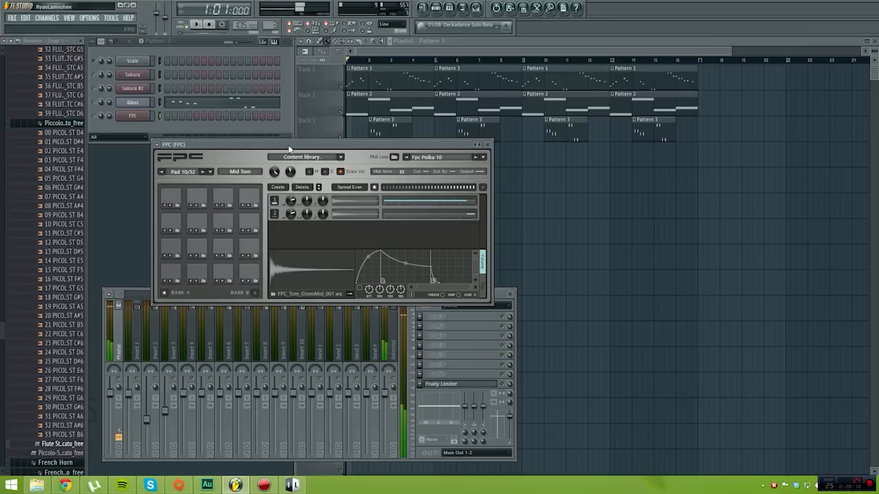
Close the FPC window and delete the FPC channel
left_click(487, 144)
right_click(144, 116)
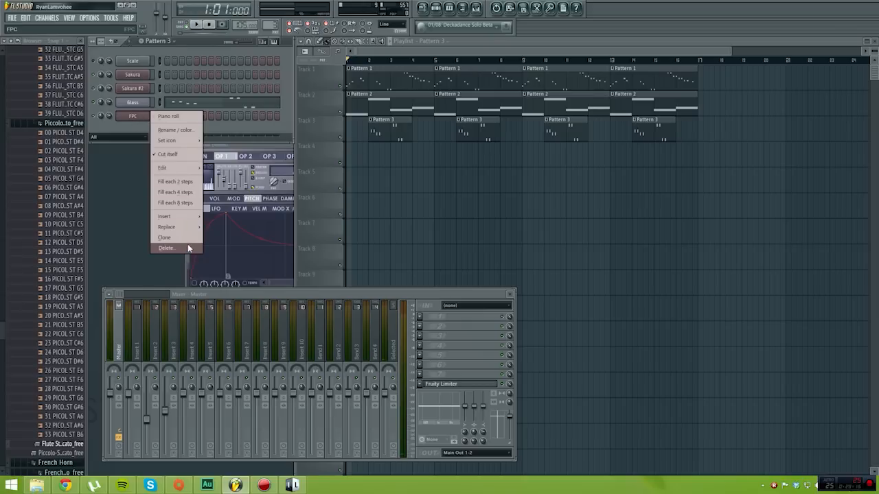
left_click(189, 247)
left_click(485, 266)
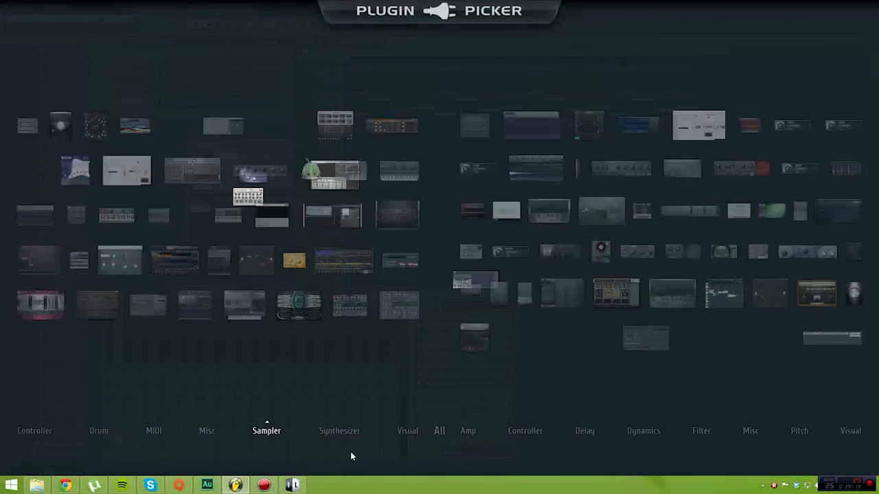
left_click(354, 399)
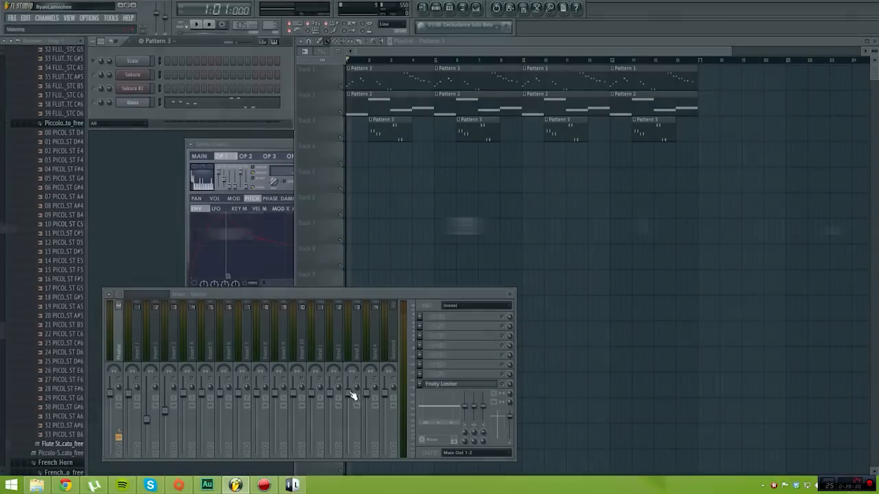
left_click(177, 351)
left_click(190, 351)
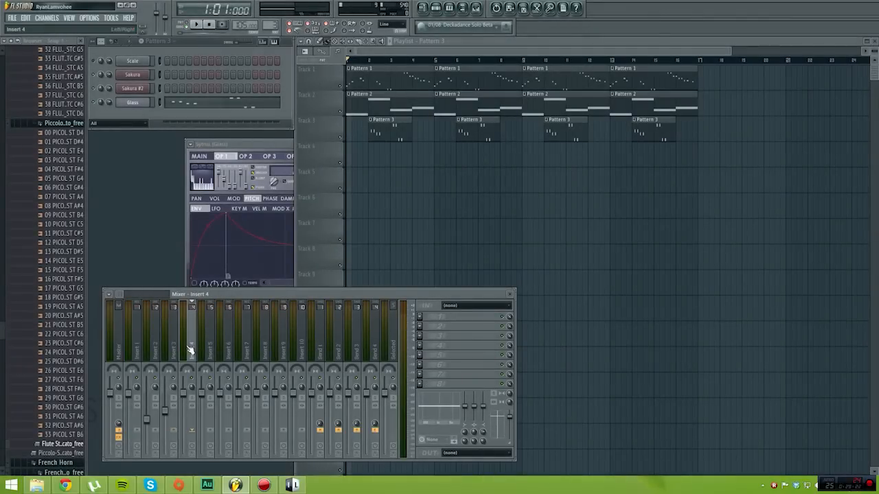
left_click(172, 349)
left_click(149, 350)
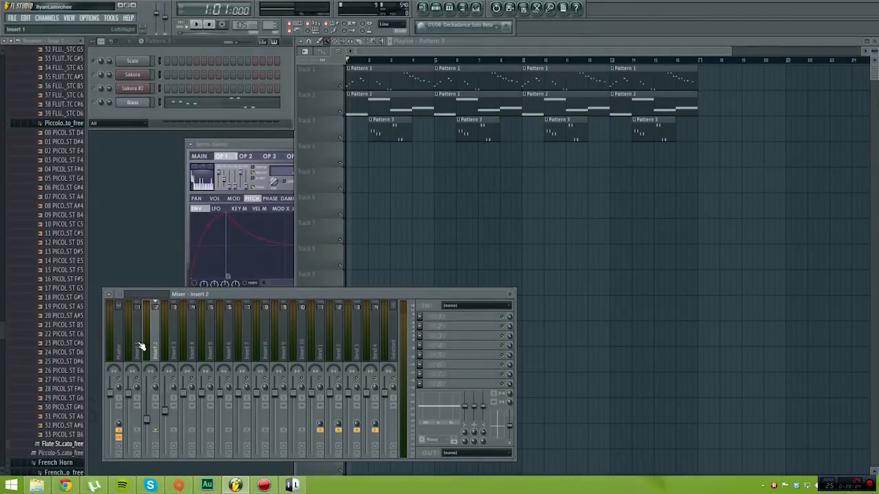
left_click(140, 347)
left_click(152, 349)
left_click(172, 348)
left_click(142, 348)
left_click(176, 352)
left_click(137, 349)
left_click(175, 352)
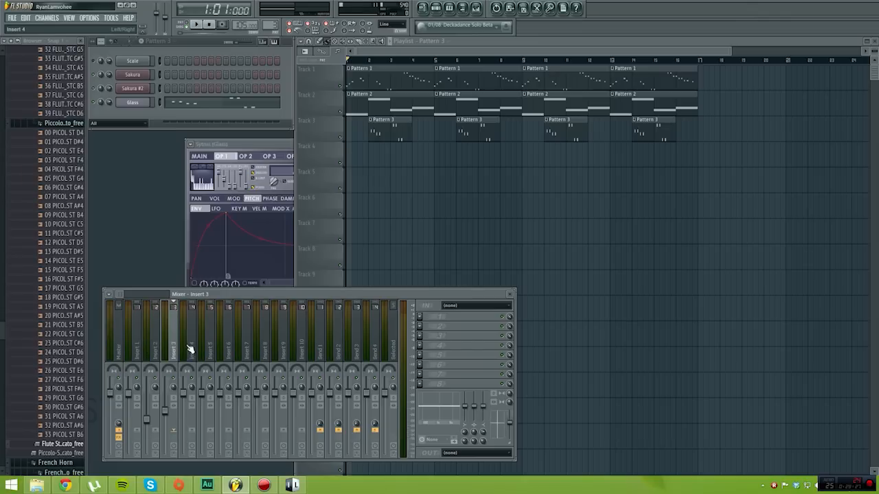
Load Maschine into the first effect slot of mixer track Insert 4 and move its window up to show it fully
left_click(190, 349)
left_click(465, 306)
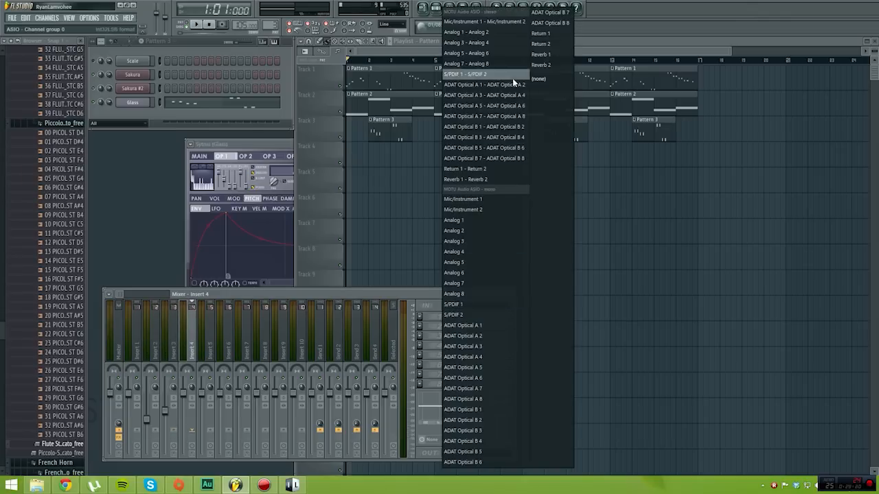
left_click(420, 322)
left_click(424, 315)
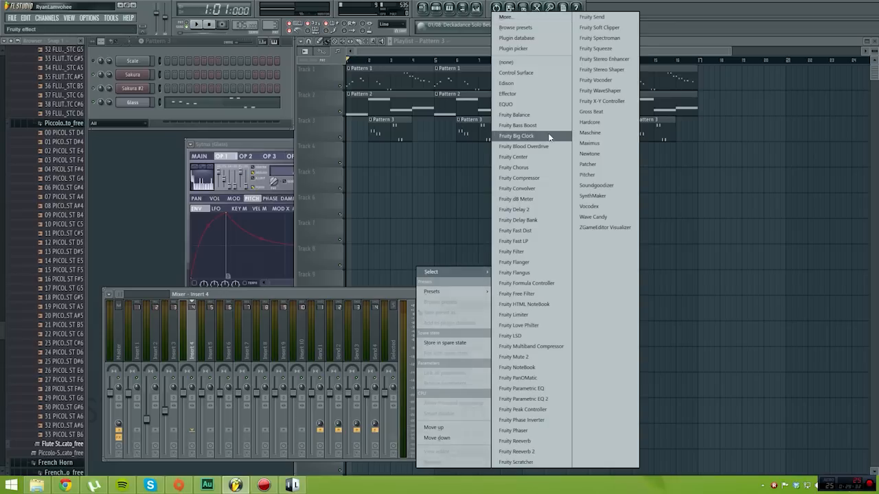
left_click(598, 135)
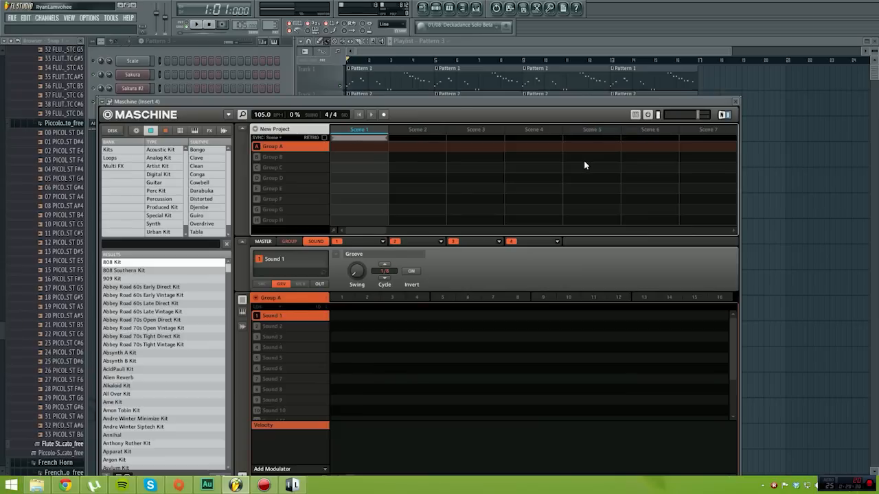
left_click_drag(466, 107, 474, 53)
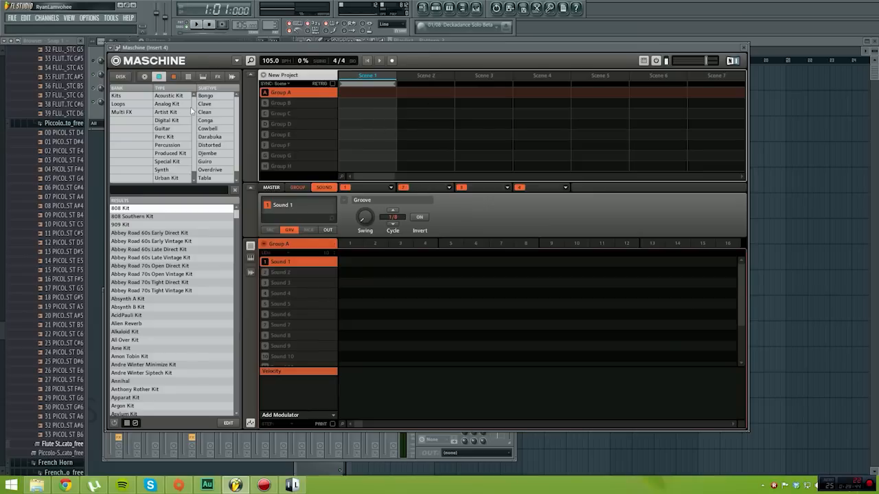
Look at the game scene image in Chrome once more and return to the Maschine window
left_click(65, 486)
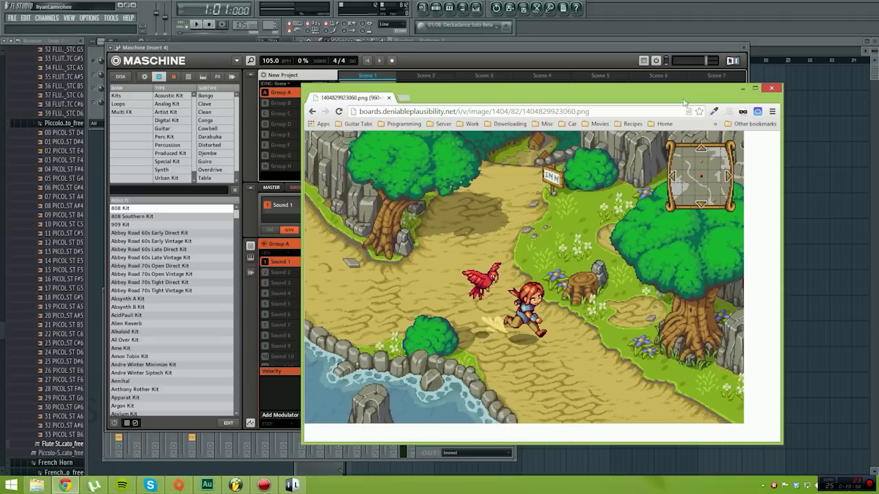
left_click(742, 91)
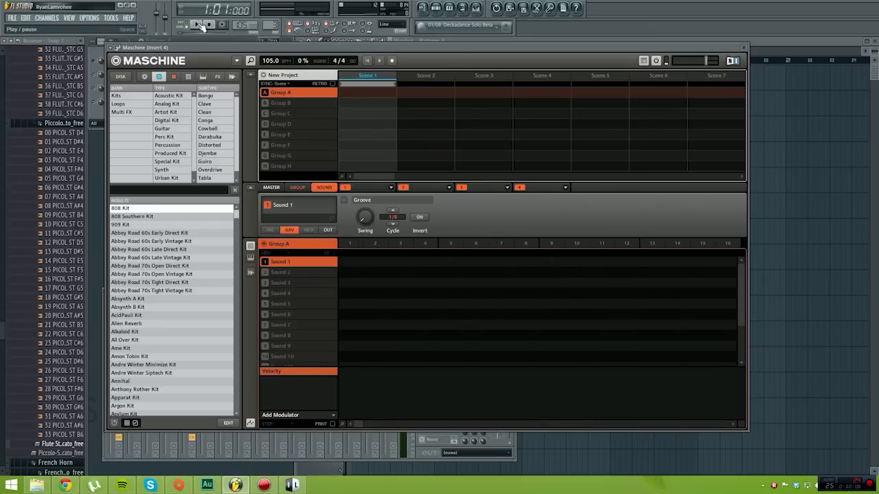
Start song playback and load the Conga Kit from Maschine's Kits bank, type Perc Kit, into Group A
left_click(197, 25)
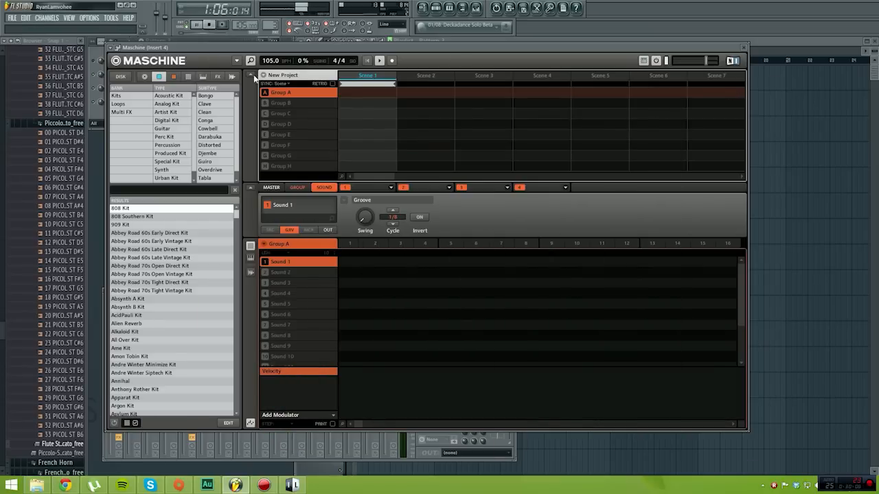
left_click(156, 78)
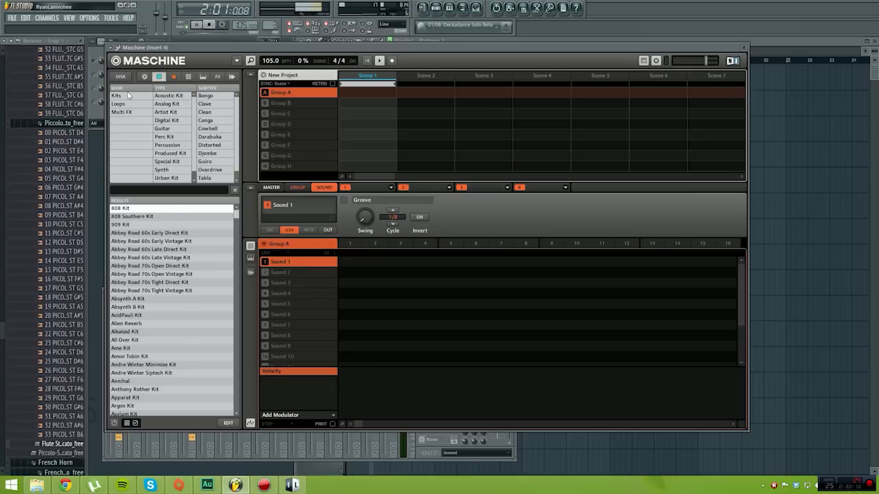
left_click(159, 76)
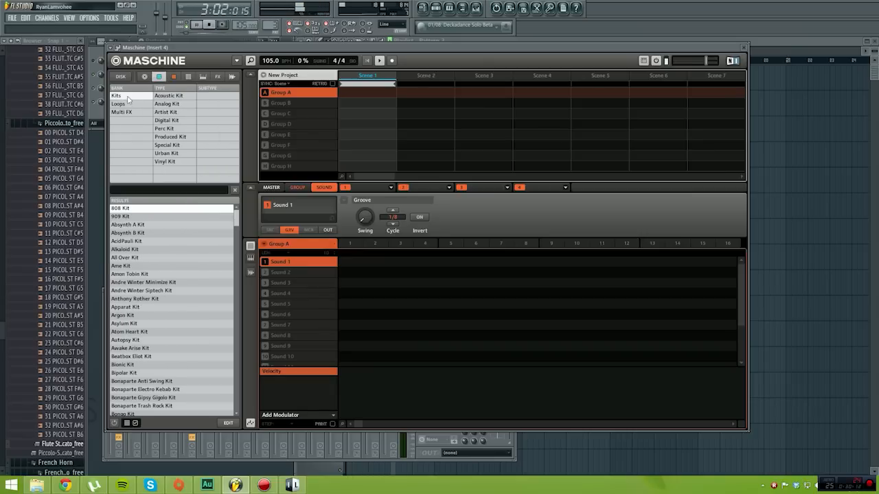
left_click(172, 154)
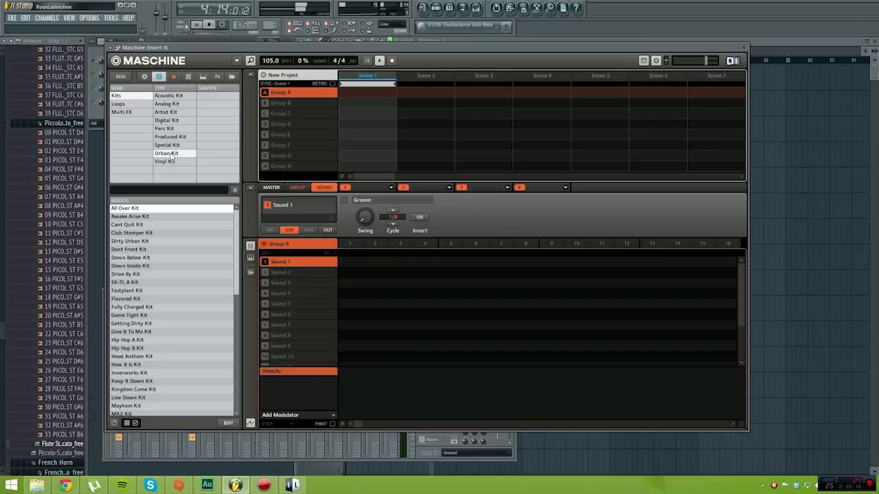
left_click(172, 145)
left_click(171, 137)
left_click(170, 129)
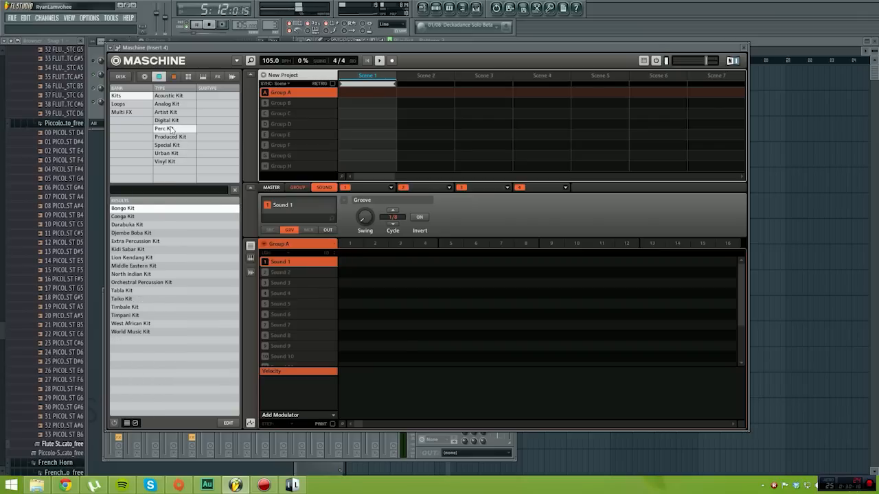
double_click(130, 217)
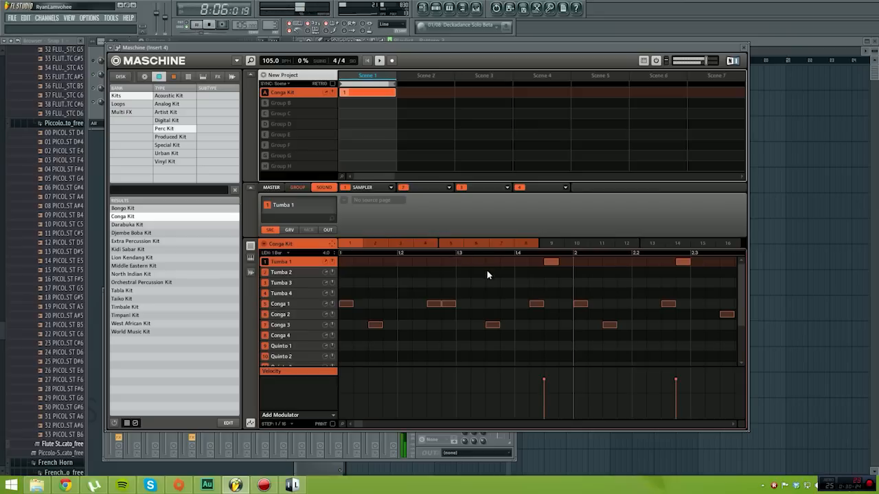
Restart the song and listen to pattern 5 of the Conga Kit against it, ending with playback stopped
left_click(209, 24)
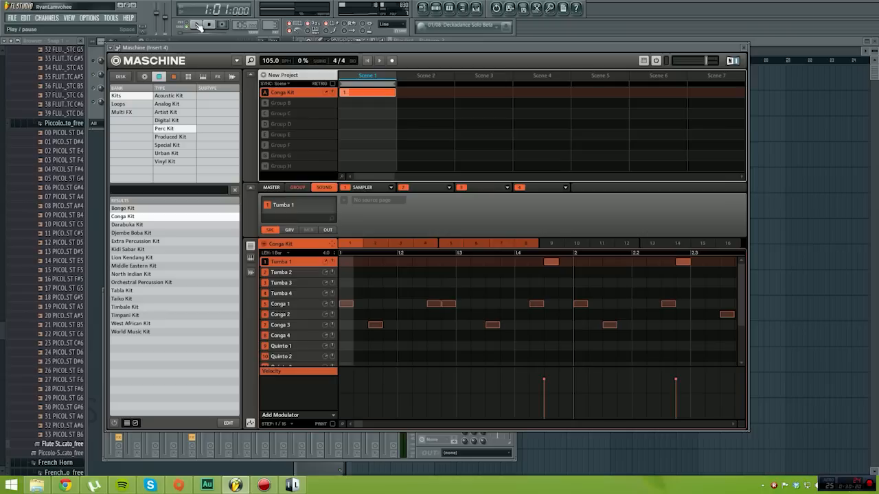
left_click(196, 24)
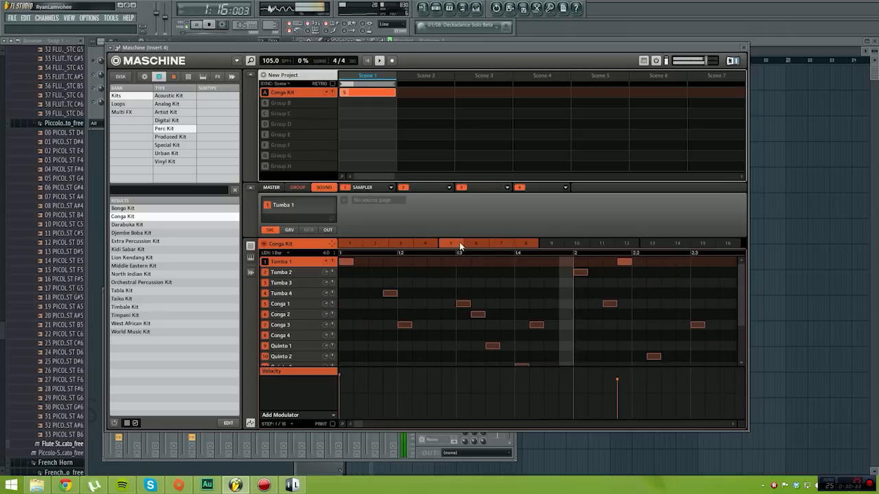
left_click(217, 25)
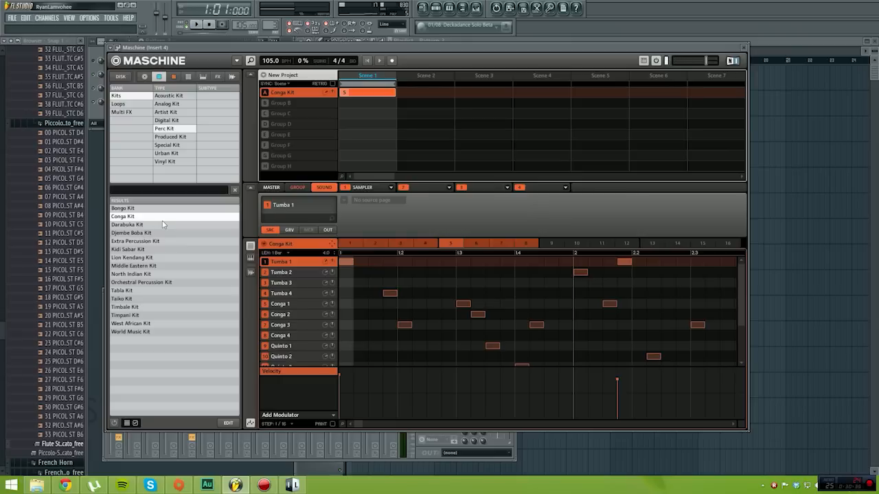
Load the Lion Kendang Kit into Group A and audition it with the song
double_click(137, 259)
left_click(195, 24)
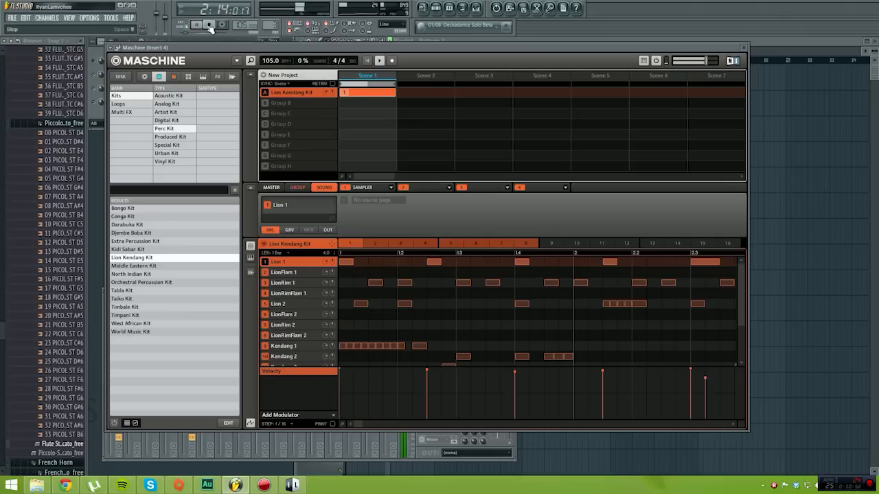
left_click(209, 25)
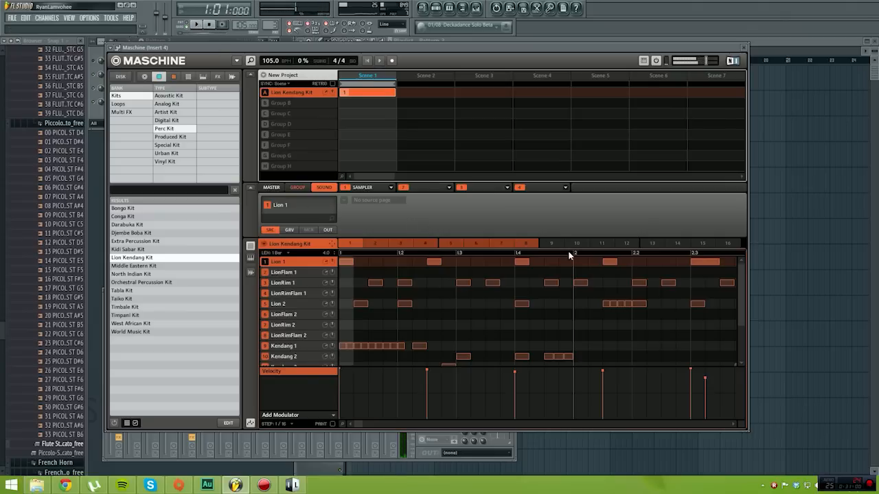
Check the game scene image in Chrome, load the North Indian Kit into Group A and audition it with the song
left_click(65, 485)
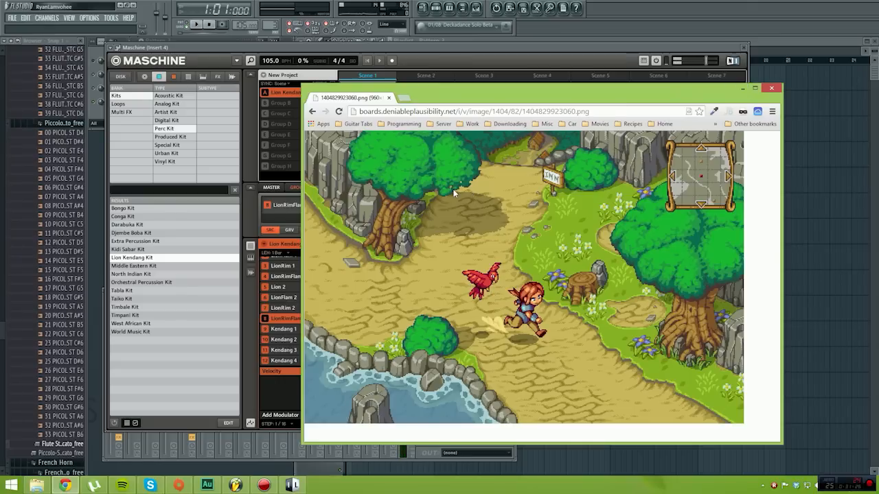
left_click(148, 275)
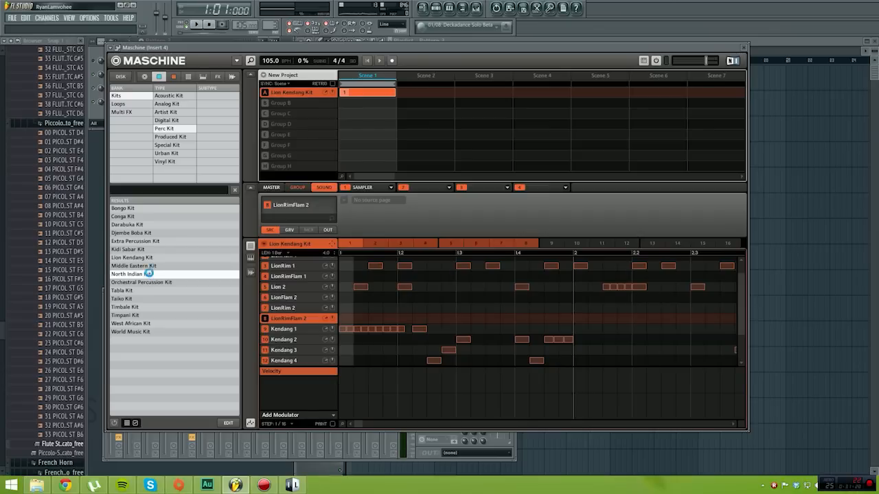
left_click(199, 26)
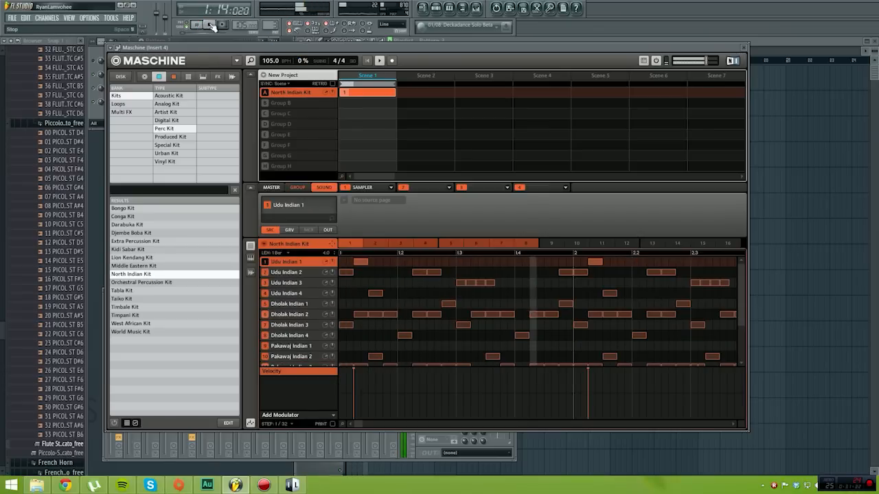
left_click(211, 25)
Load the Middle Eastern Kit into Group A and audition it briefly with the song
left_click(153, 266)
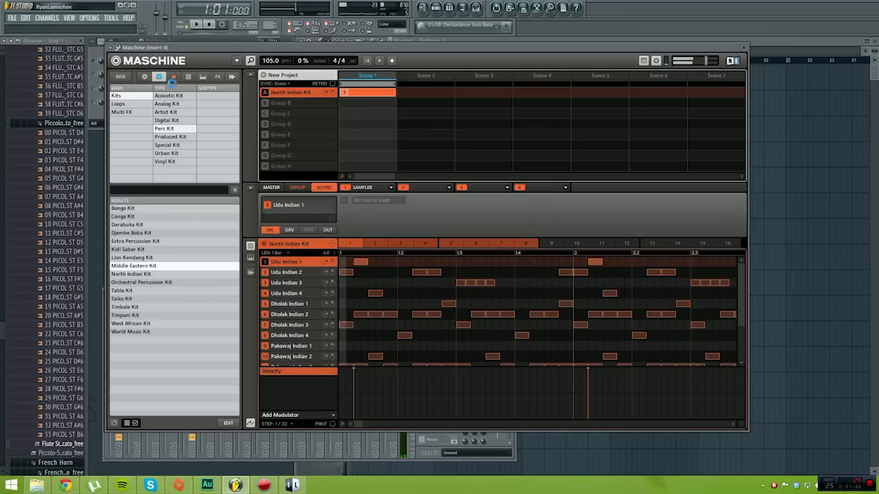
left_click(197, 25)
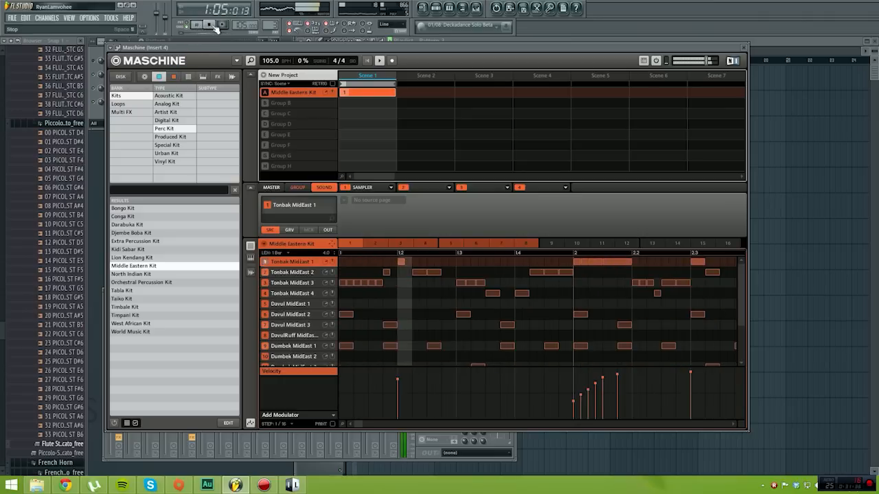
left_click(211, 26)
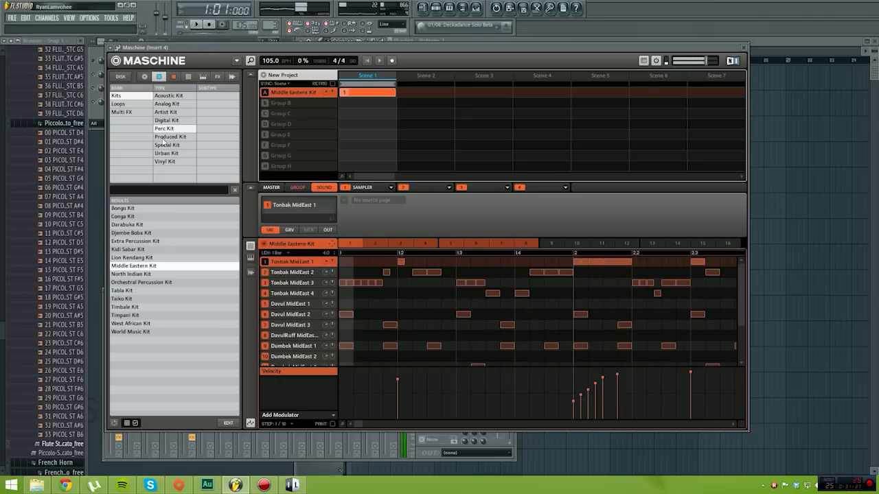
Load the Taiko Kit into Group A, audition it with the song, and create an empty pattern 9 two bars long
left_click(130, 299)
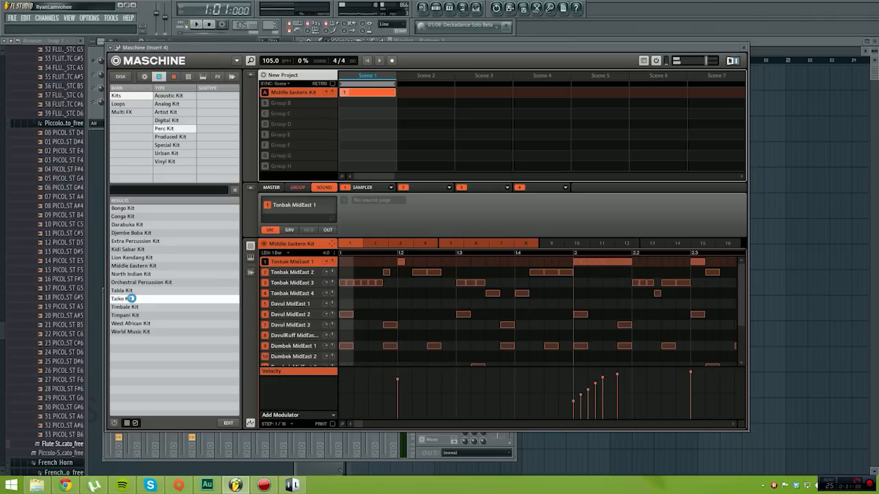
left_click(196, 25)
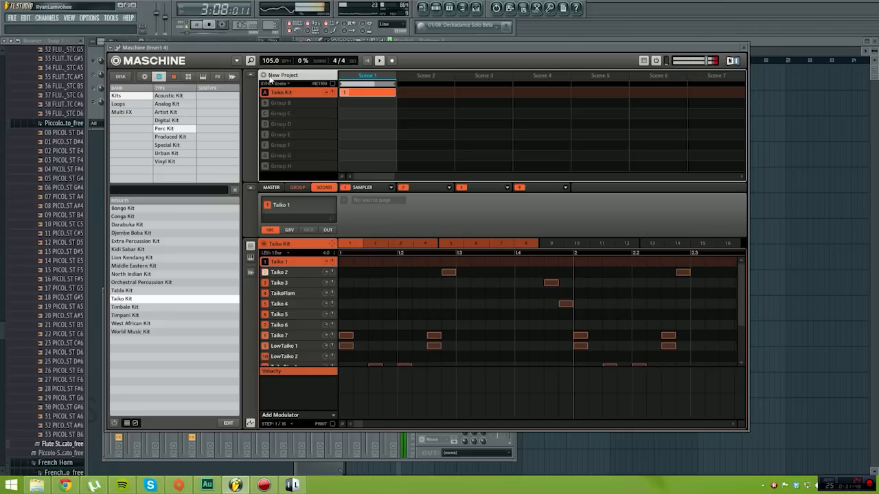
left_click(550, 244)
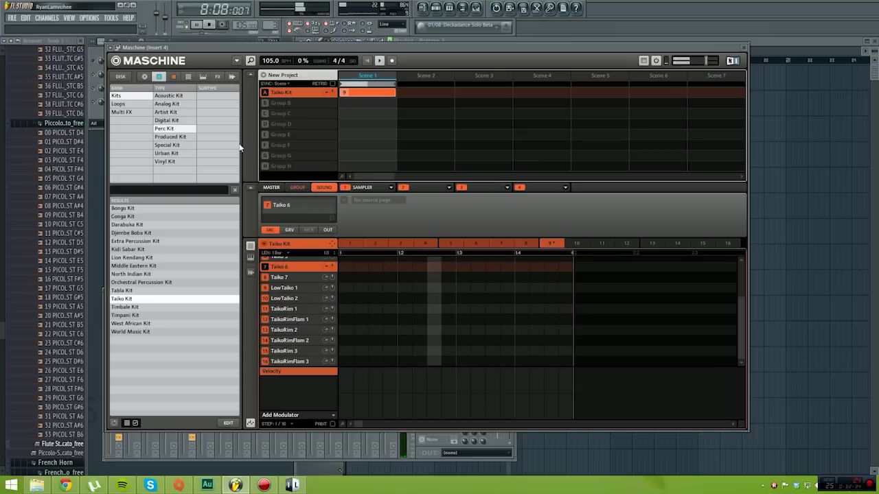
left_click(204, 25)
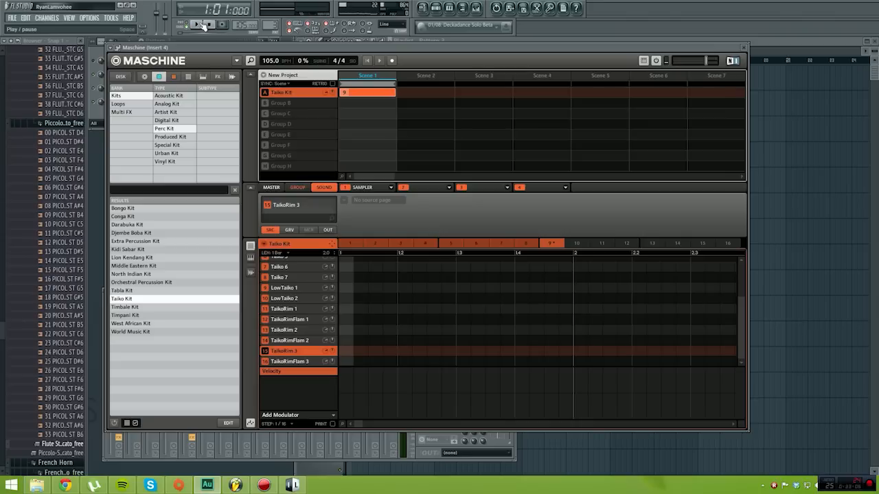
Record three TaikoRim 1 hits into the Taiko Kit's pattern 9 while the song plays
left_click(200, 24)
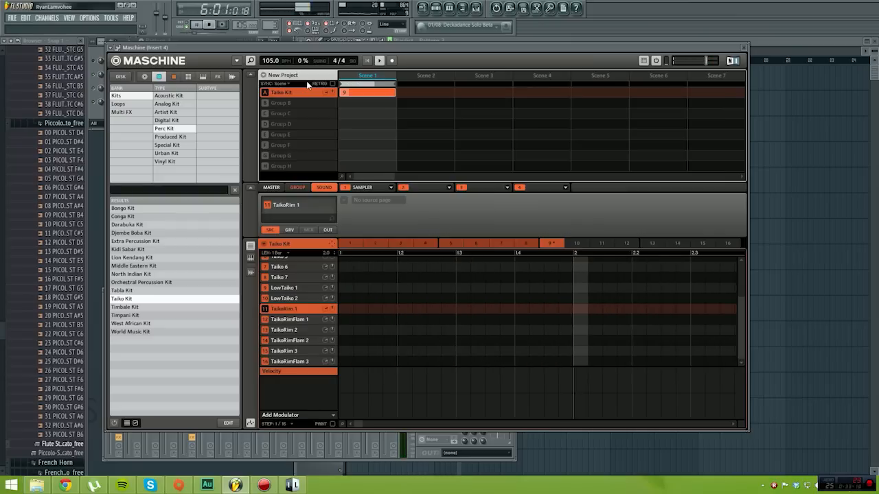
key("r")
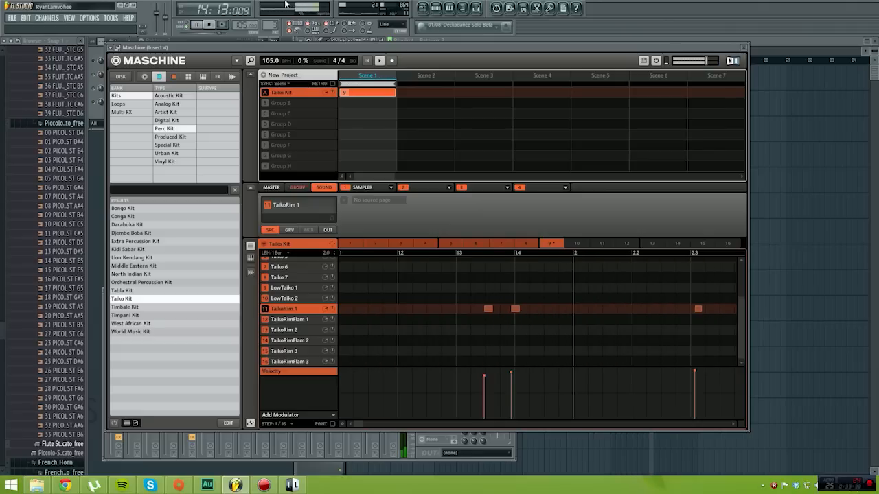
left_click(204, 28)
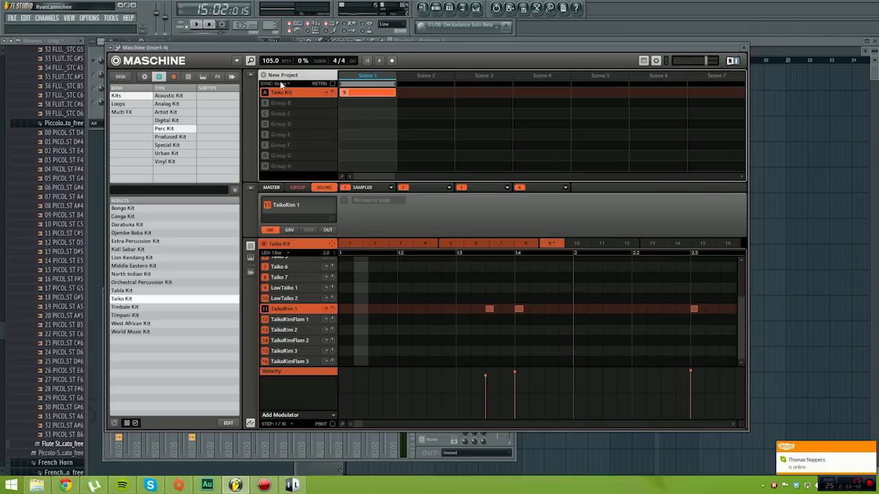
Record one hit each of Taiko 3, Taiko 4 and Taiko 5 into the second bar of pattern 9 during song playback
left_click(196, 26)
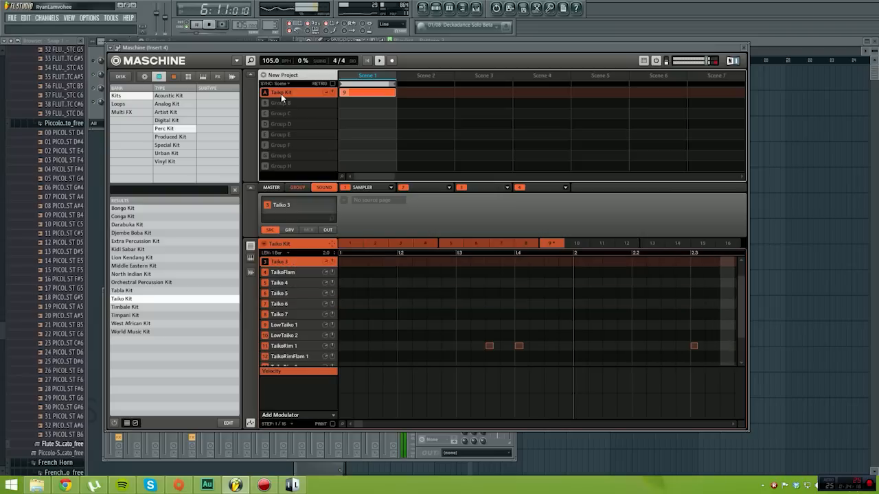
key("r")
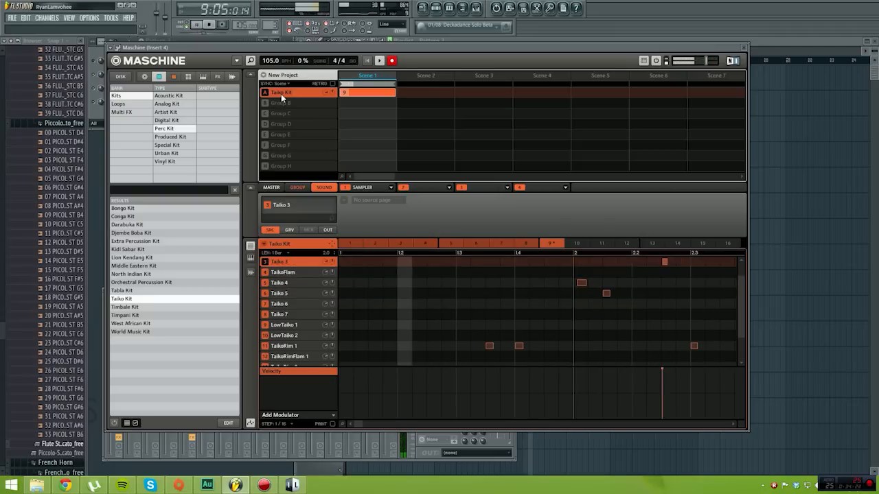
left_click(210, 26)
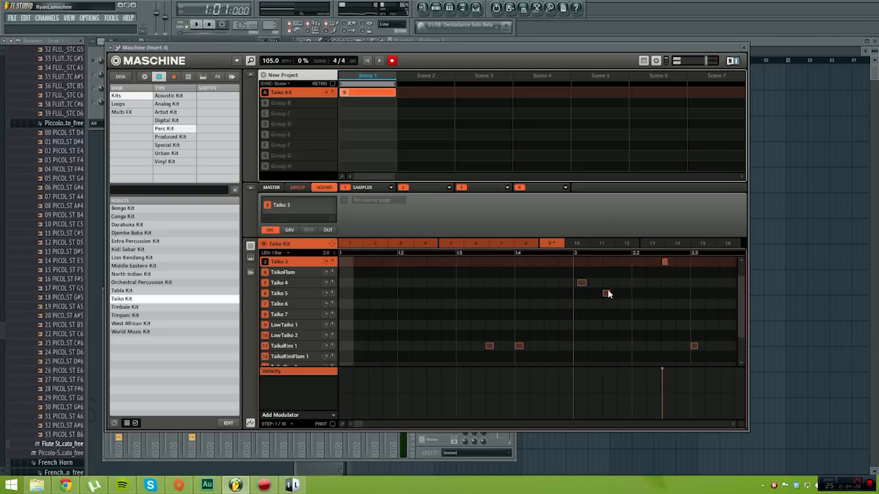
Play the song twice from the start to check the recorded Taiko pattern against it, ending with playback stopped
left_click(204, 26)
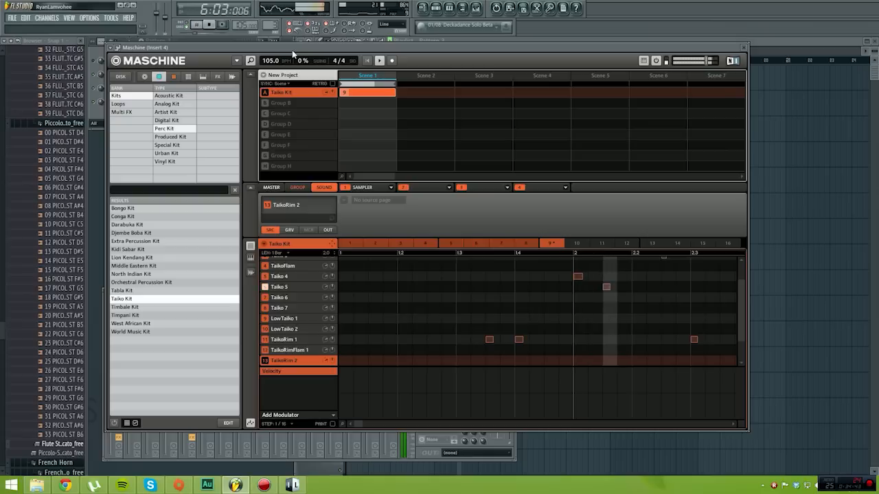
left_click(213, 24)
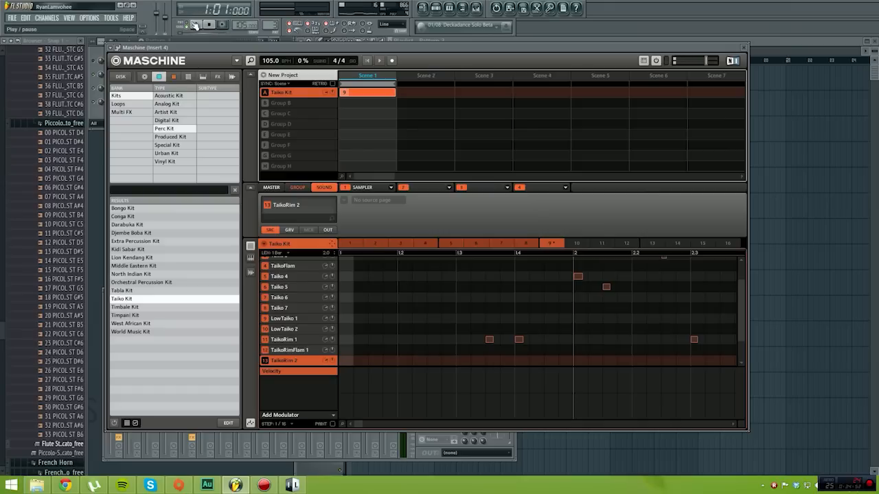
left_click(197, 25)
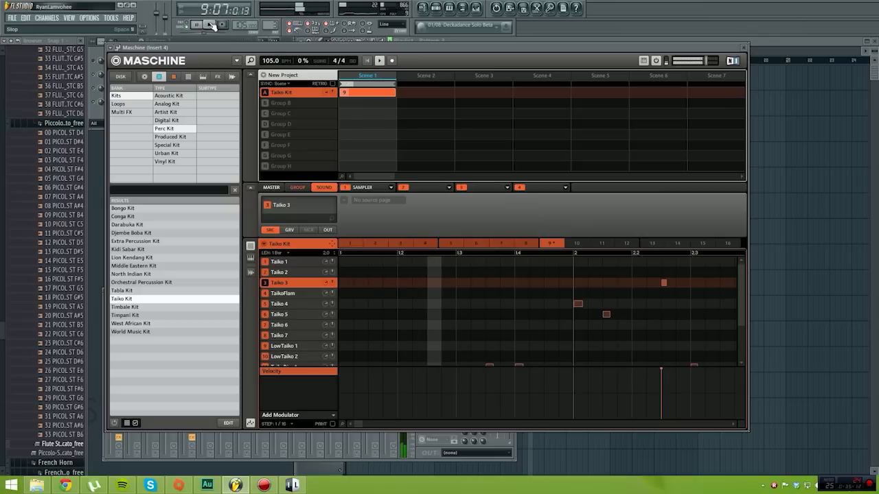
key("space")
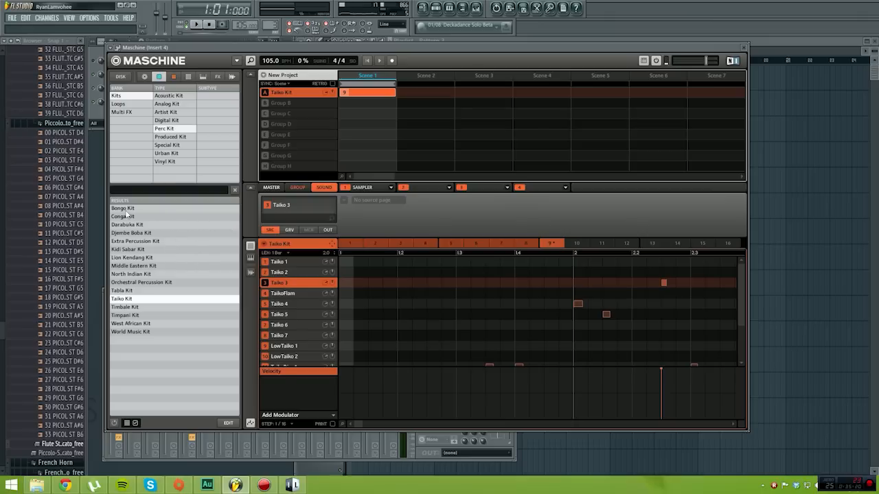
Load the Darabuka Kit into Group B of the Maschine project
left_click(294, 104)
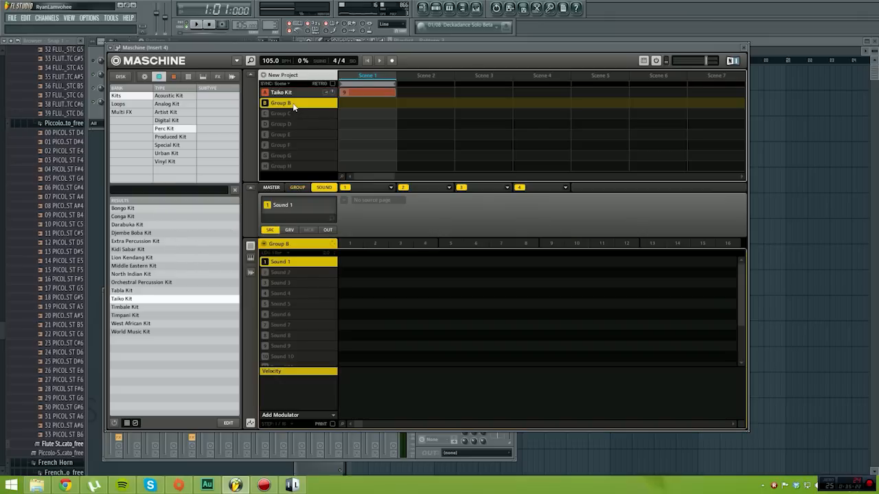
left_click_drag(138, 229, 343, 94)
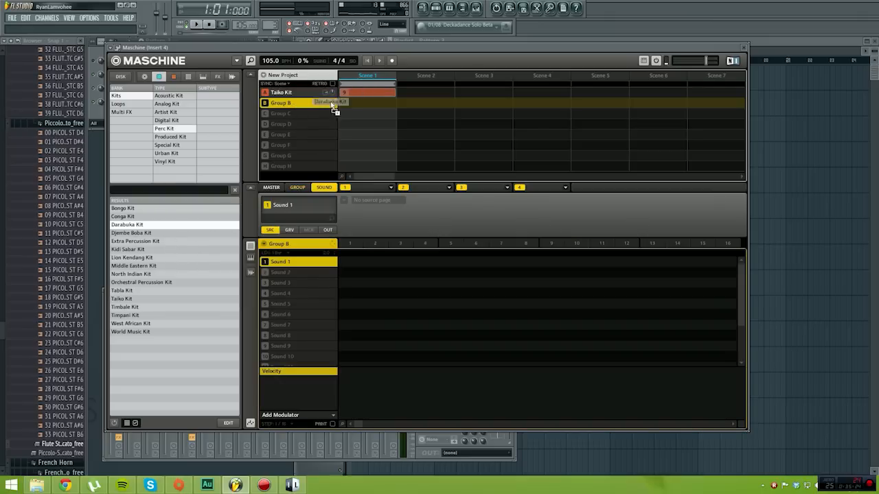
left_click_drag(344, 159, 340, 102)
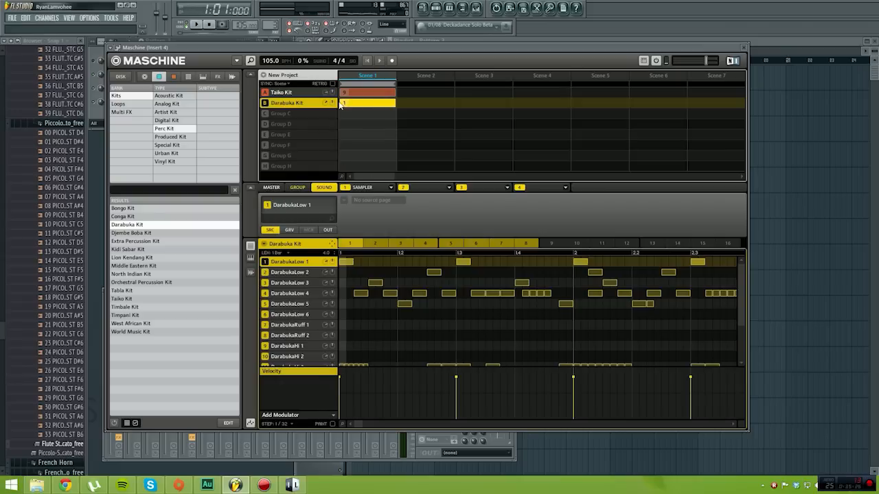
Create an empty pattern 9 for the Darabuka Kit, play the song with it, and set the pattern length to two bars
left_click(550, 245)
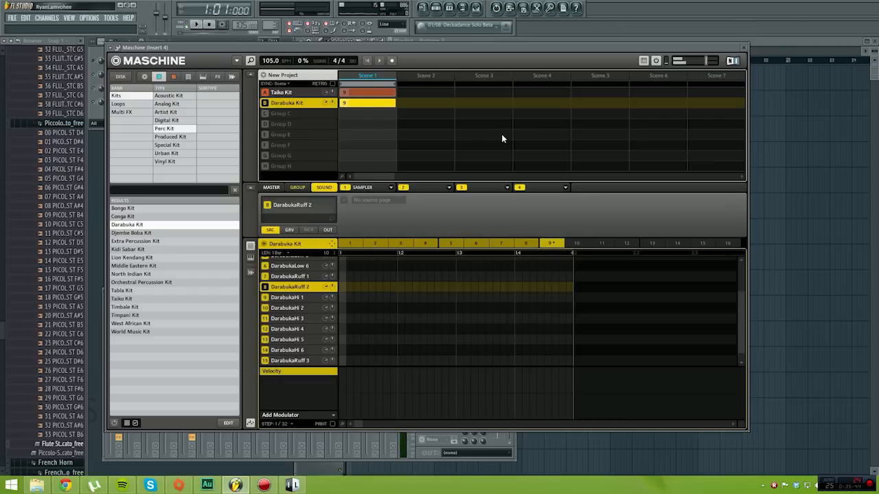
key("space")
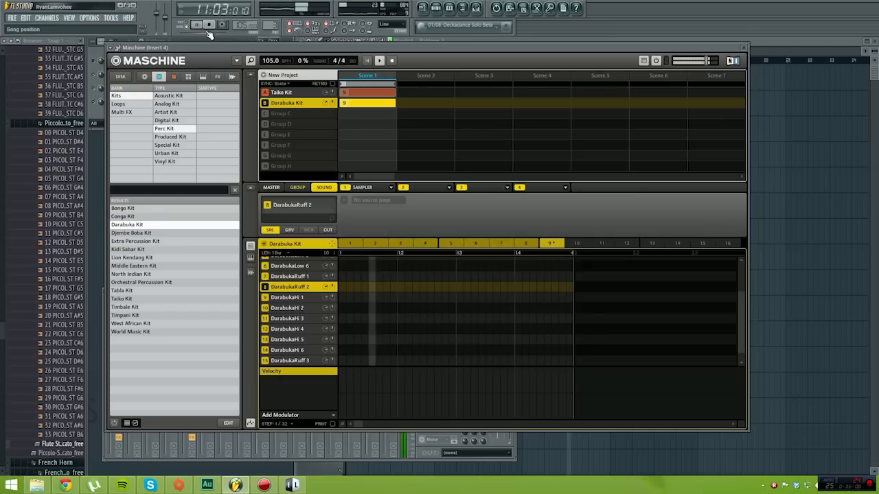
left_click(334, 254)
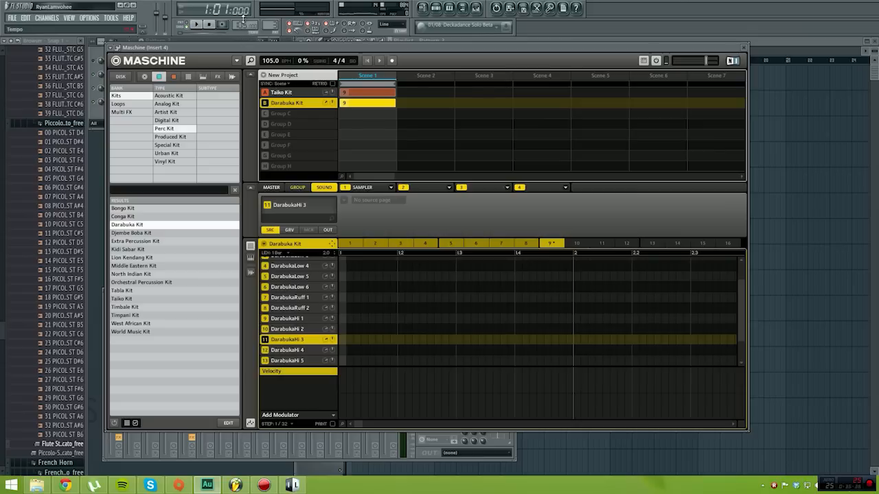
Record DarabukaRuff 2, DarabukaHi 4, DarabukaLow 1 and DarabukaLow 2 hits into the Darabuka Kit's pattern 9 during song playback
left_click(199, 25)
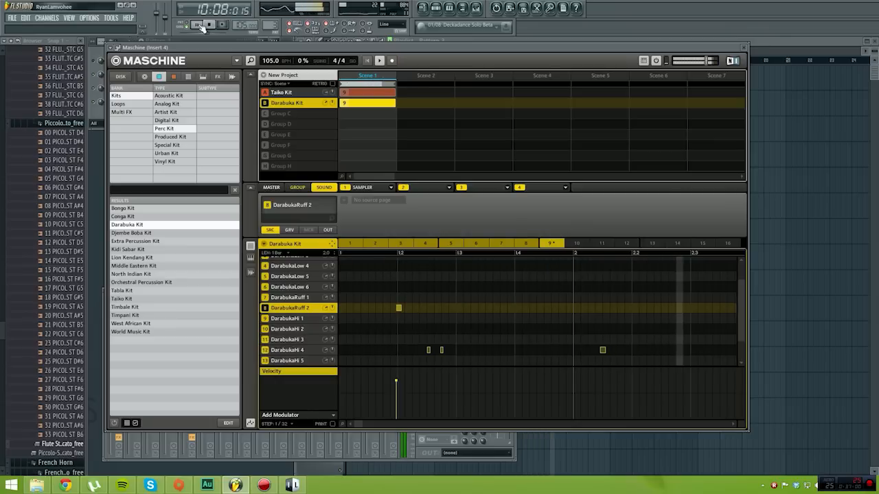
left_click(207, 27)
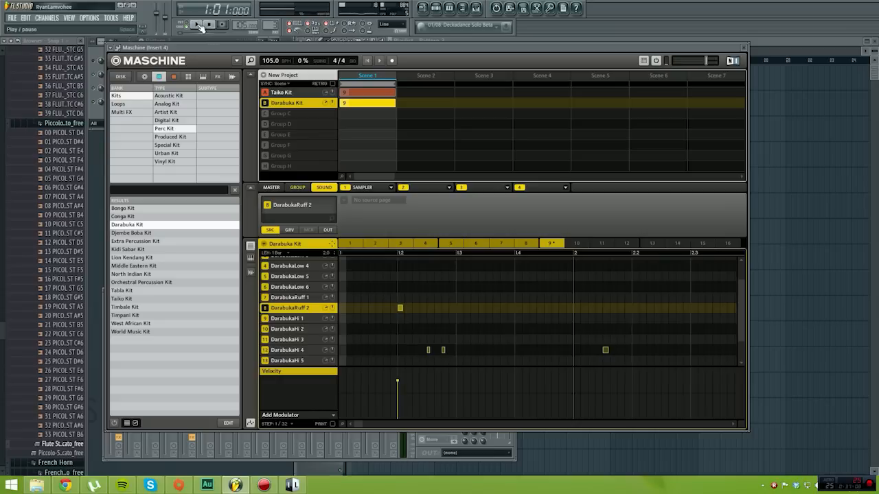
left_click(198, 25)
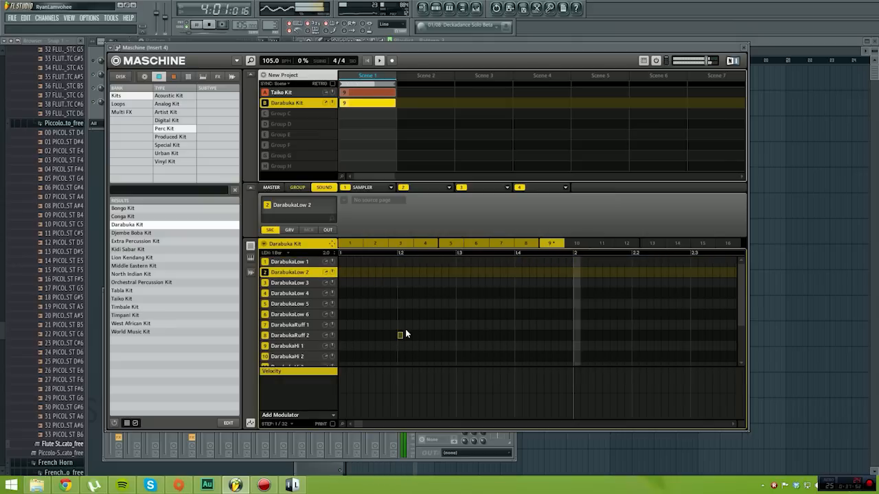
key("ctrl+r")
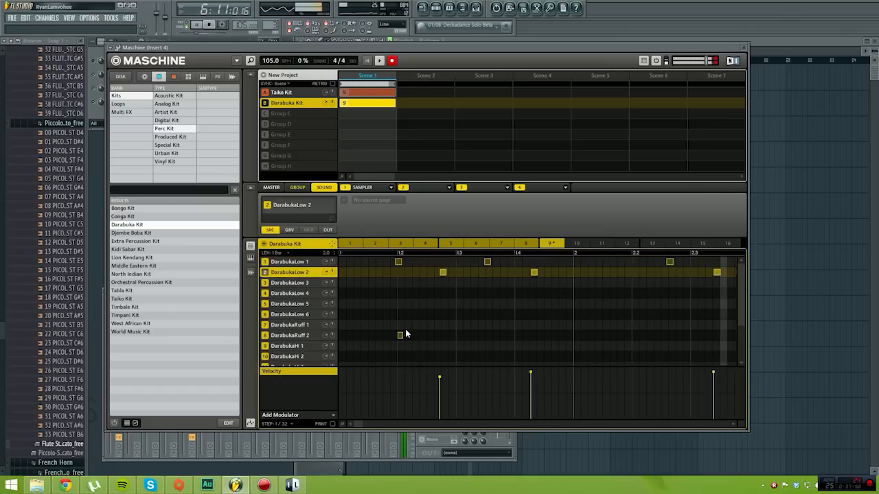
key("ctrl+r")
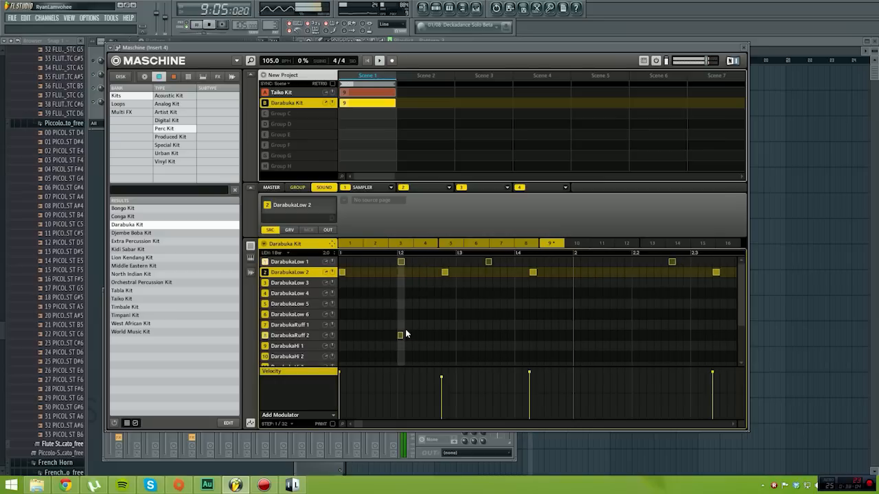
Delete the opening DarabukaLow 2 hit and the DarabukaLow 1 hit before 2.3, and move the last DarabukaLow 2 and 1 hits to 2.3 and 2.4
right_click(343, 273)
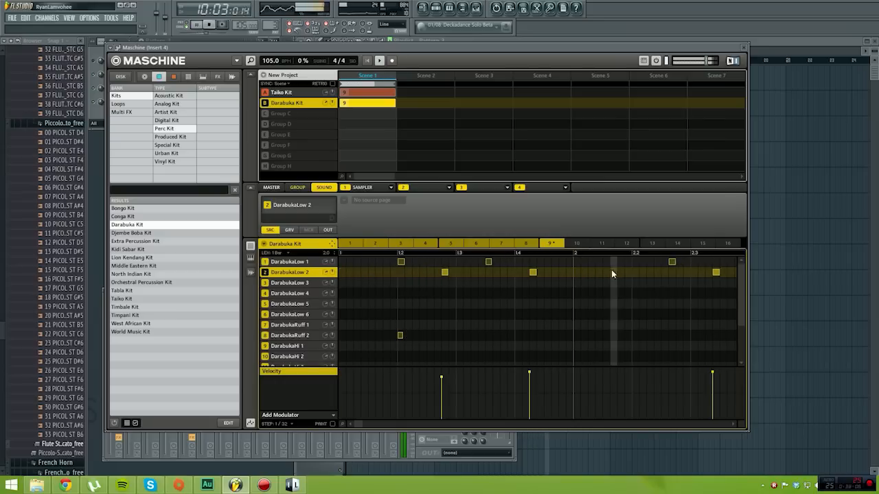
right_click(672, 262)
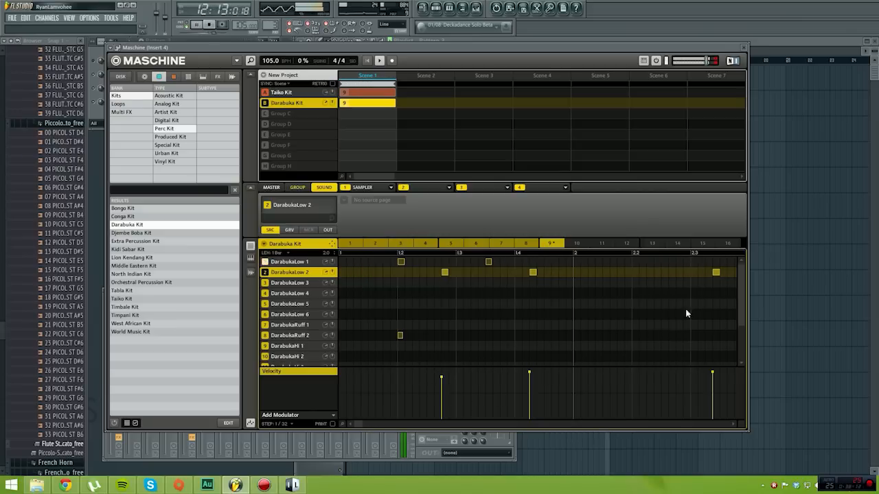
left_click_drag(716, 272, 693, 272)
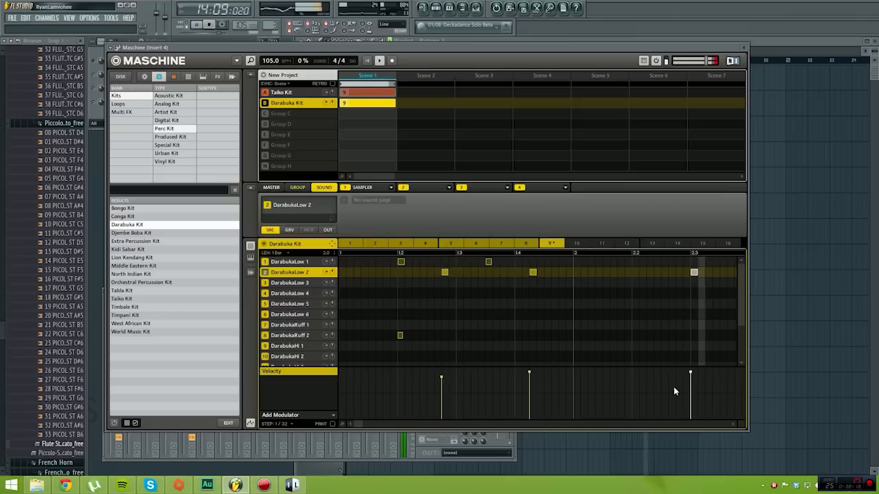
left_click(733, 426)
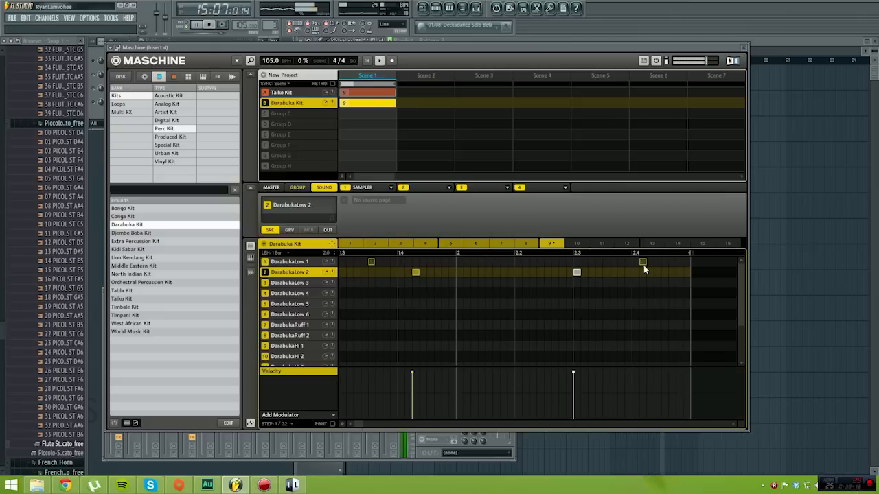
left_click_drag(643, 262, 635, 261)
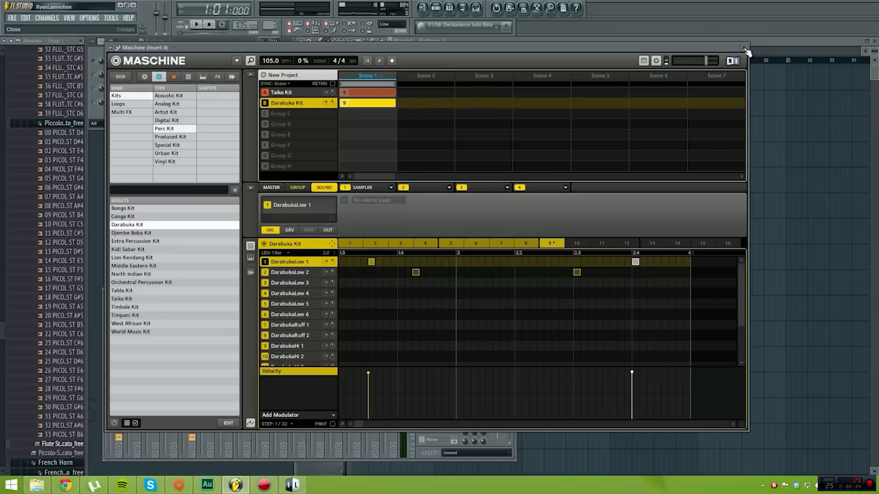
Close the Maschine window and lower the Insert 4 mixer volume to about 62% while the song plays
left_click(746, 49)
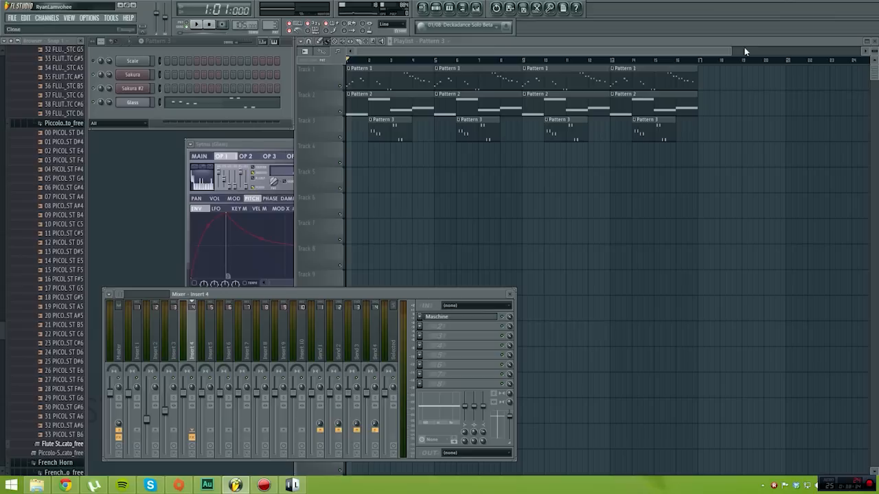
left_click(197, 25)
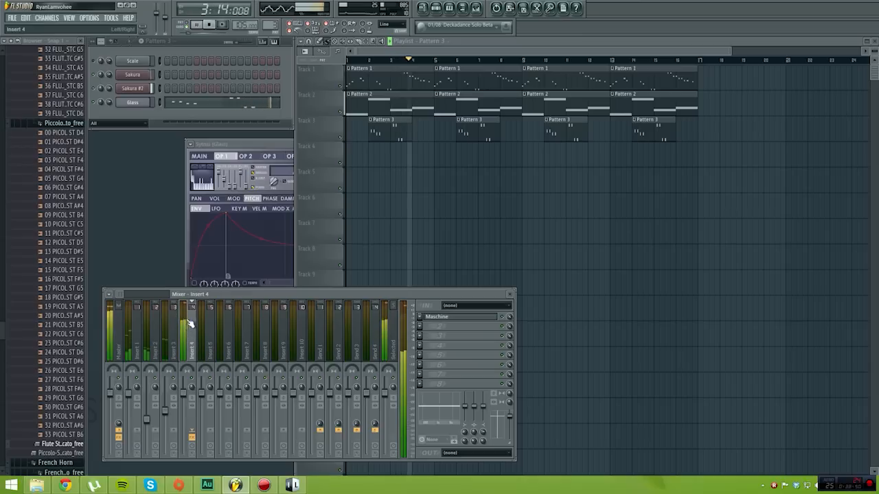
left_click_drag(184, 400, 184, 421)
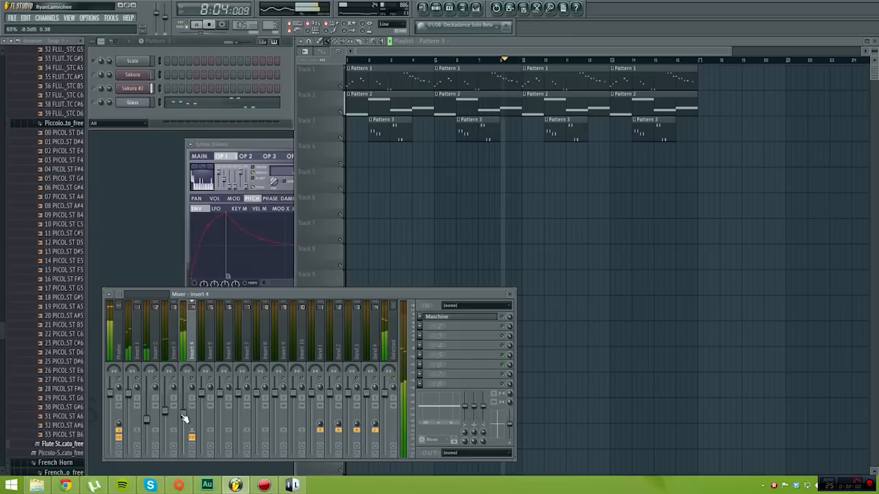
left_click_drag(184, 418, 184, 420)
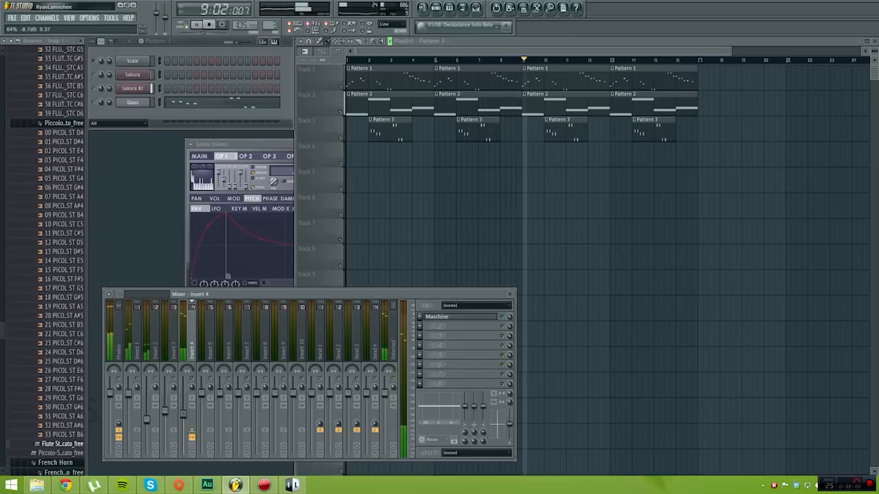
left_click(210, 27)
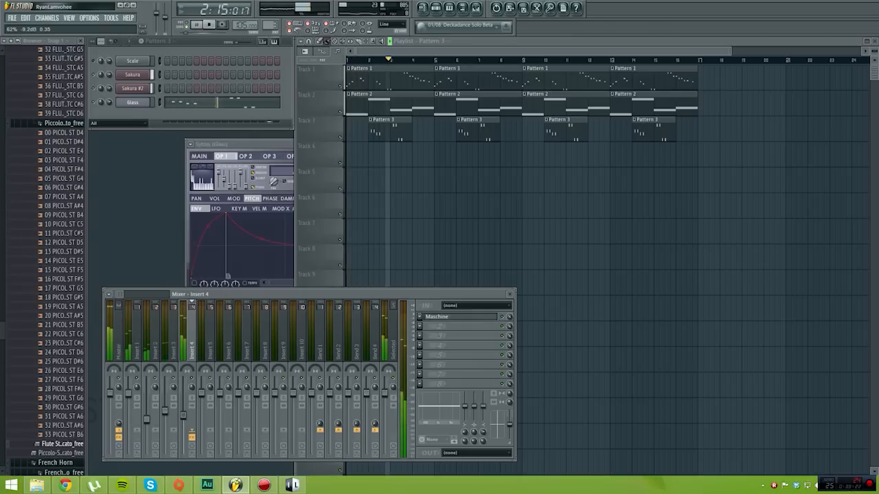
Reopen Maschine during playback to review the Taiko Kit and Darabuka Kit patterns, ending with playback stopped
left_click(452, 319)
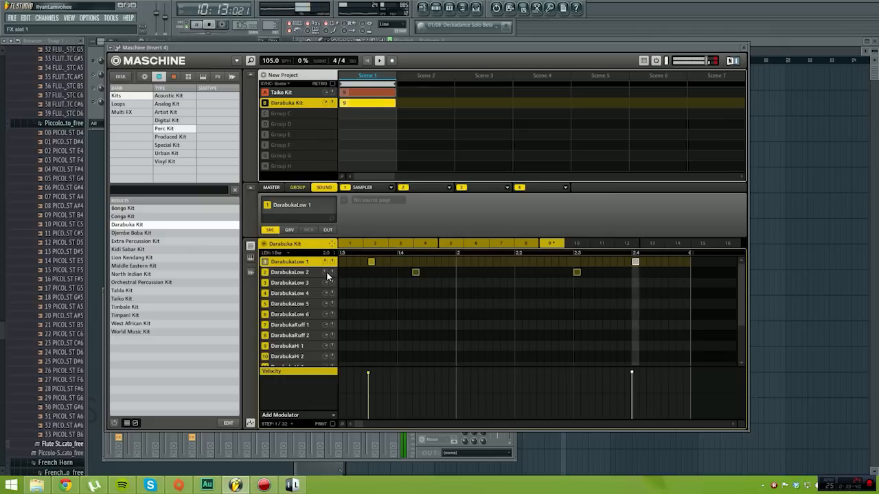
left_click(742, 49)
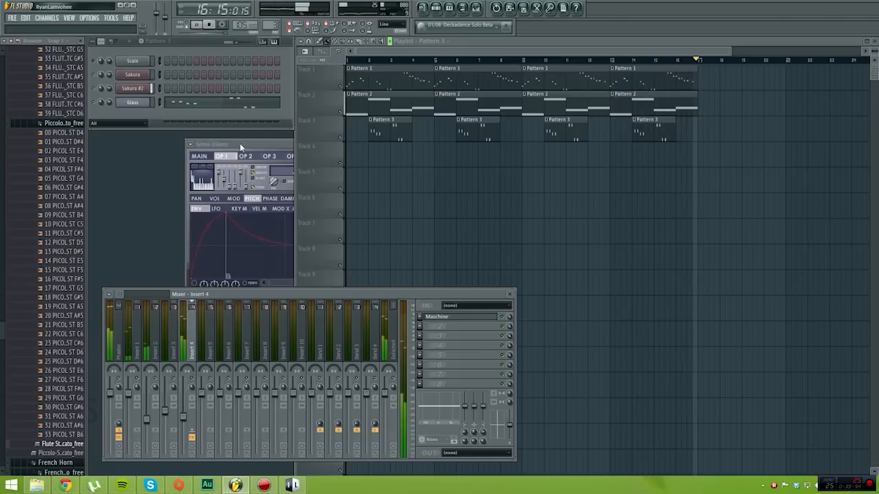
left_click(437, 316)
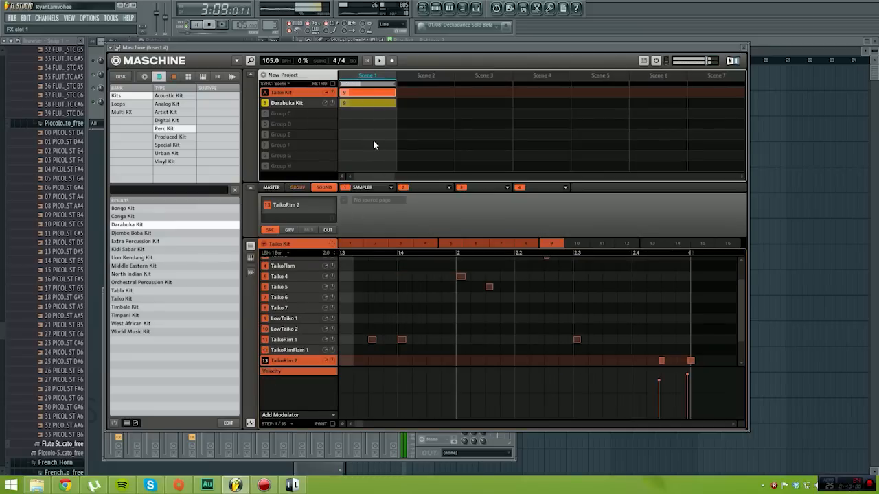
left_click(214, 25)
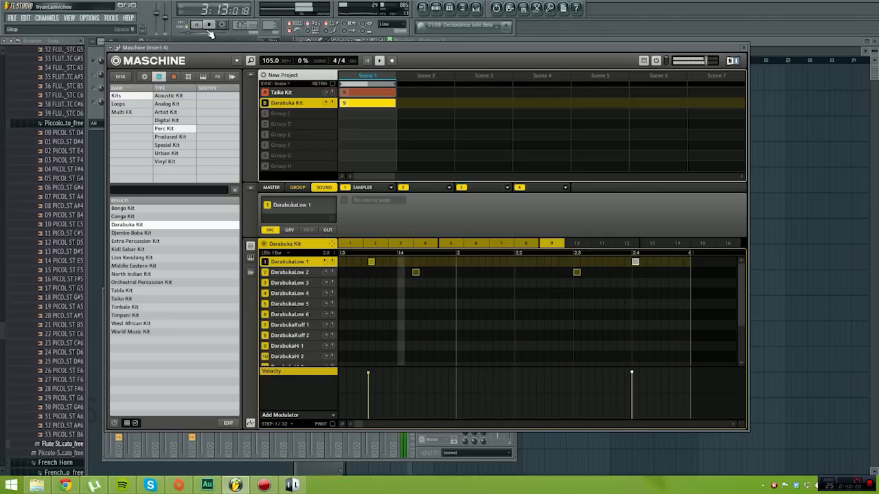
left_click(209, 26)
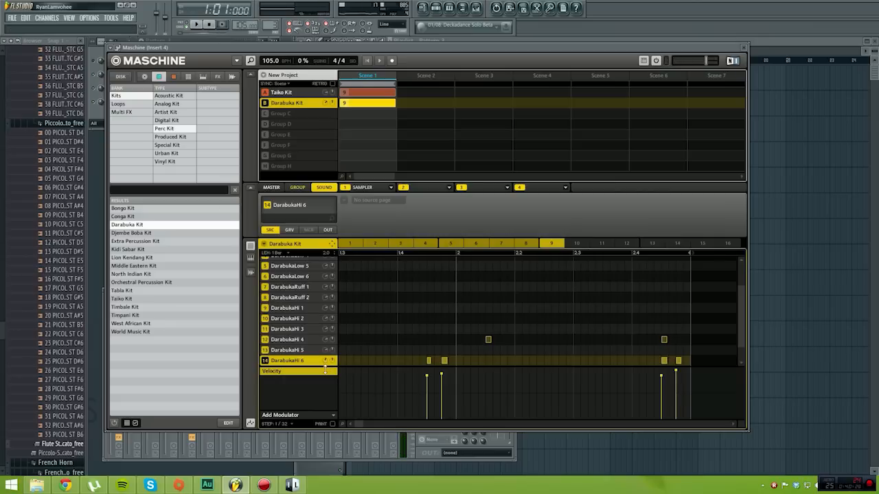
Play the song and examine the DarabukaHi hits and the TaikoRim 1 and TaikoRim 2 hits in Maschine's patterns
left_click(197, 25)
left_click(744, 48)
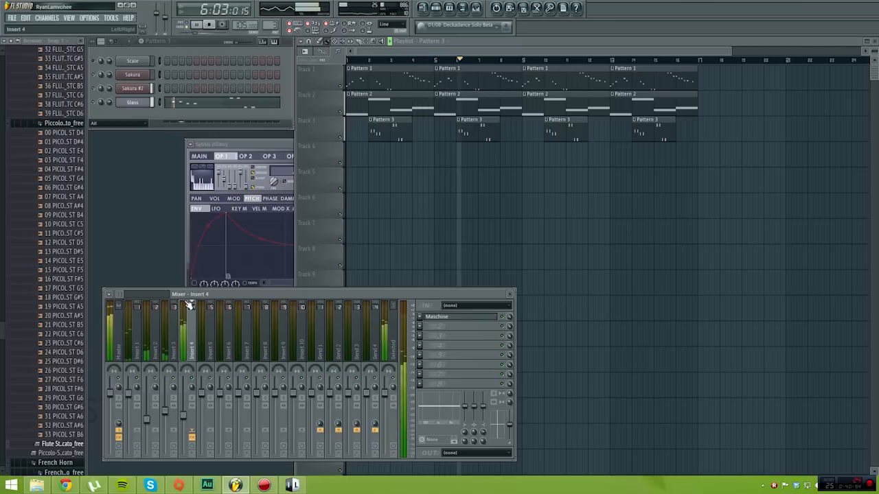
left_click(442, 316)
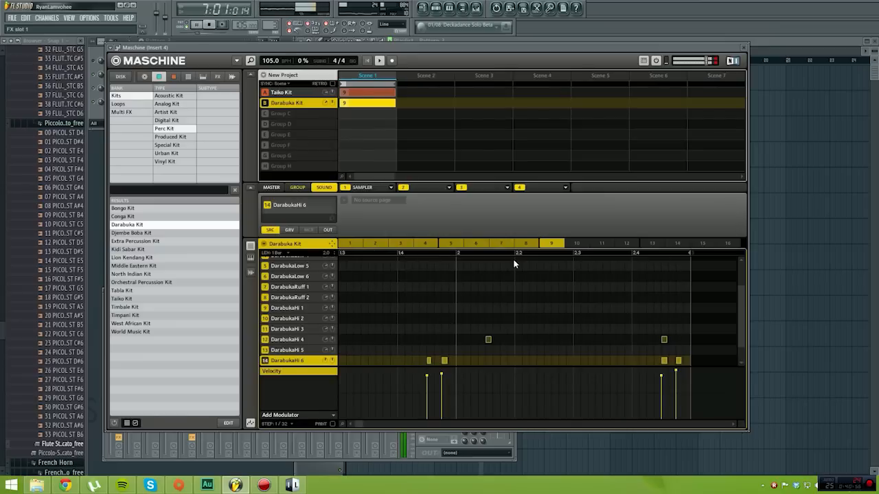
scroll(697, 314, "up", 3)
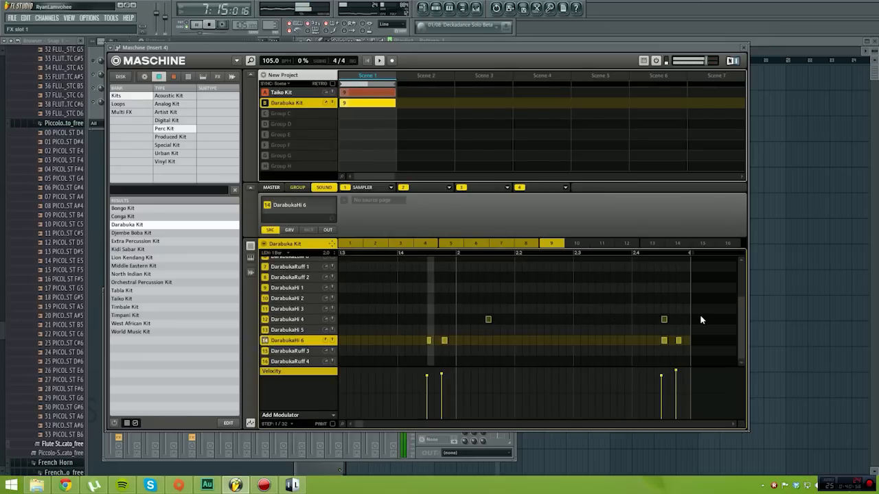
left_click(375, 90)
scroll(563, 288, "down", 3)
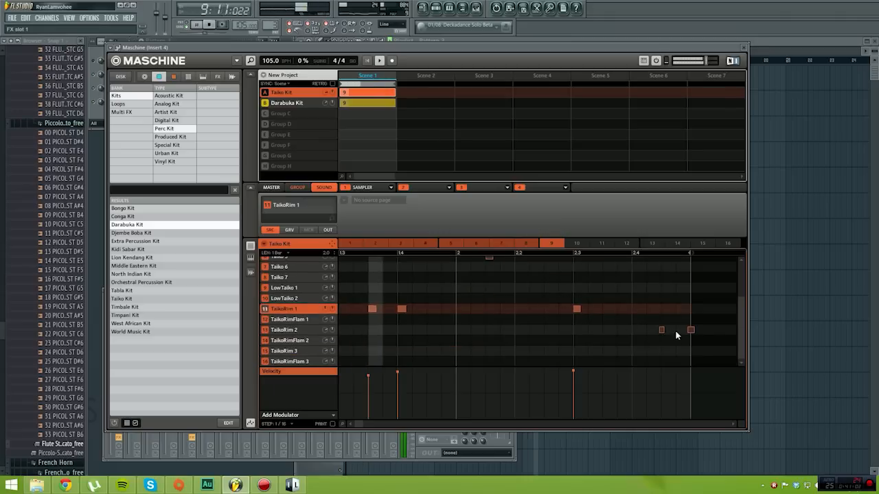
left_click(300, 330)
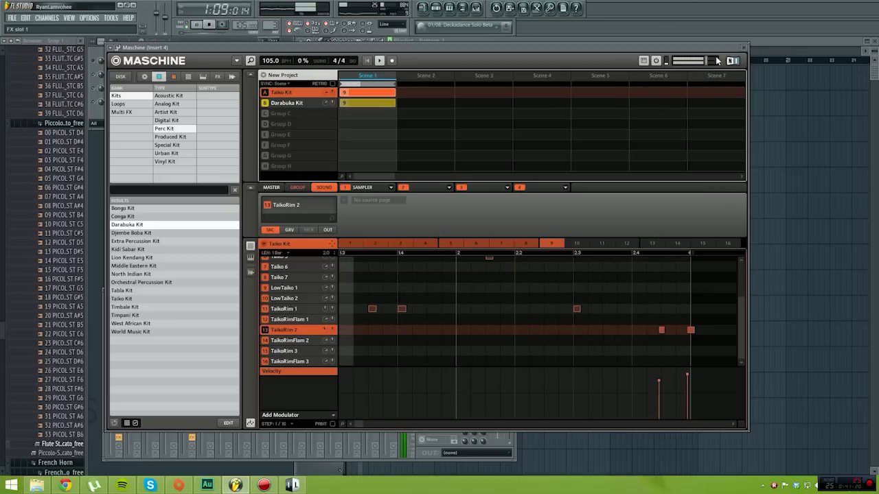
left_click(744, 47)
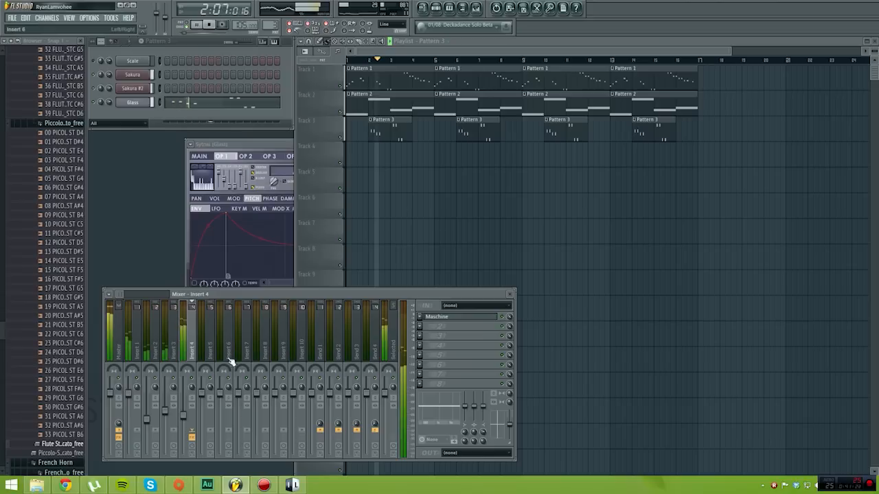
Restart the song from the beginning and add Fruity Reeverb 2 to the second effect slot of Insert 4
left_click(209, 25)
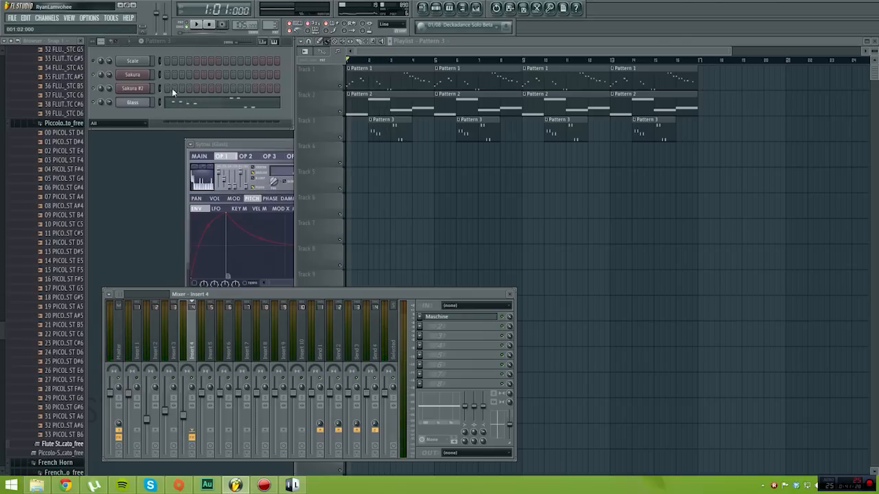
left_click(196, 25)
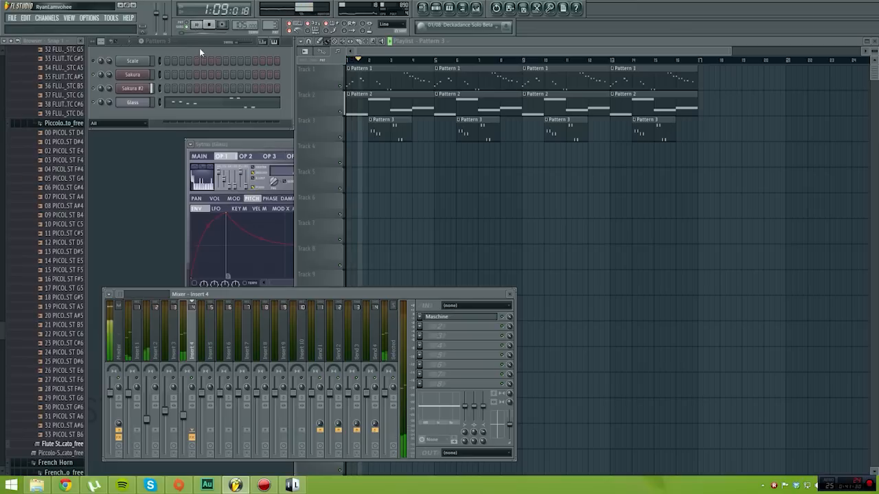
left_click(420, 329)
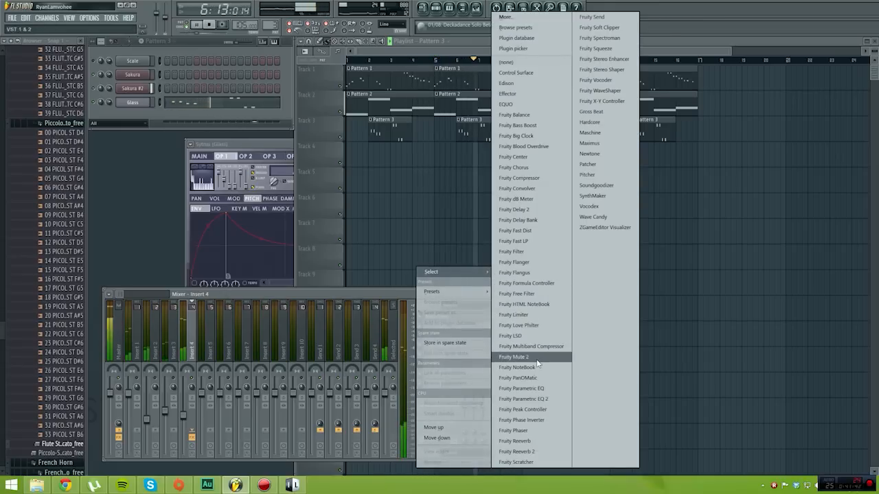
left_click(529, 451)
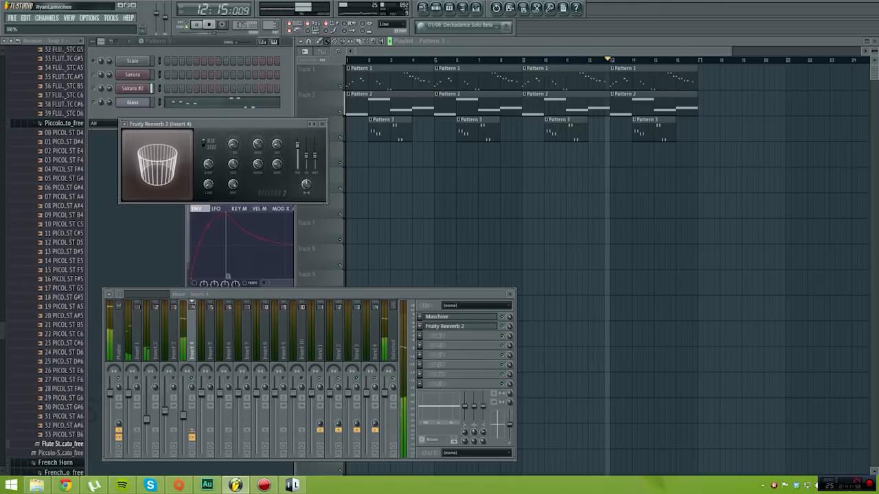
Lower the reverb's dry level, raise its wet level to maximum, and enlarge its room size while playing the song
key("space")
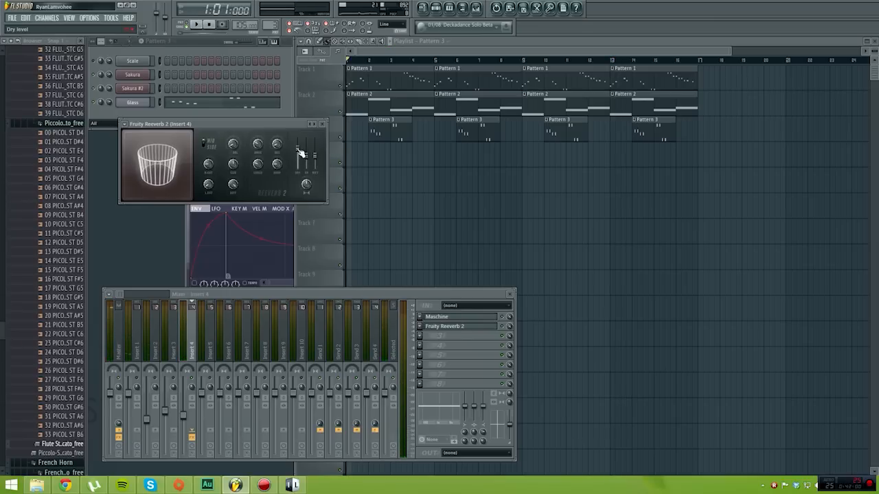
left_click_drag(300, 152, 300, 159)
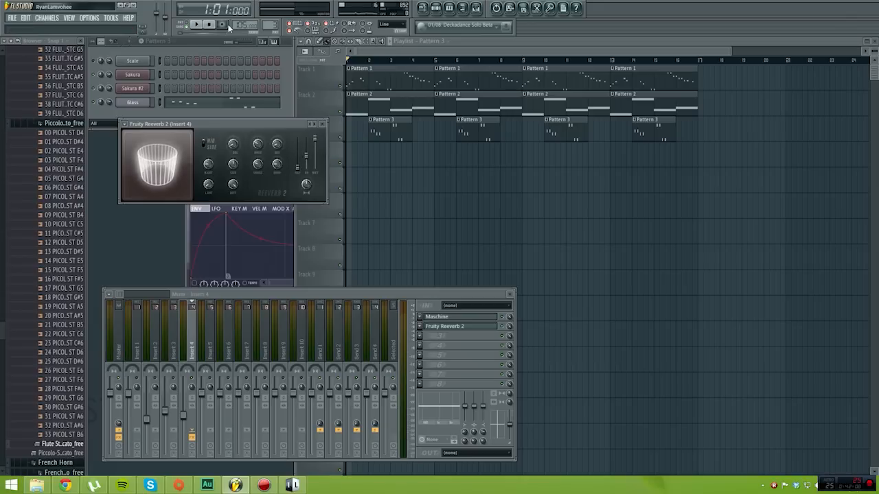
left_click(197, 25)
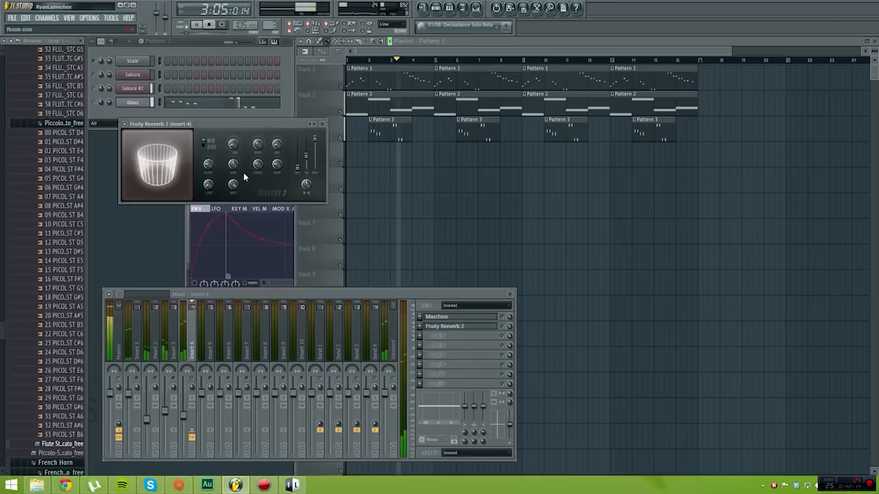
left_click_drag(238, 162, 234, 172)
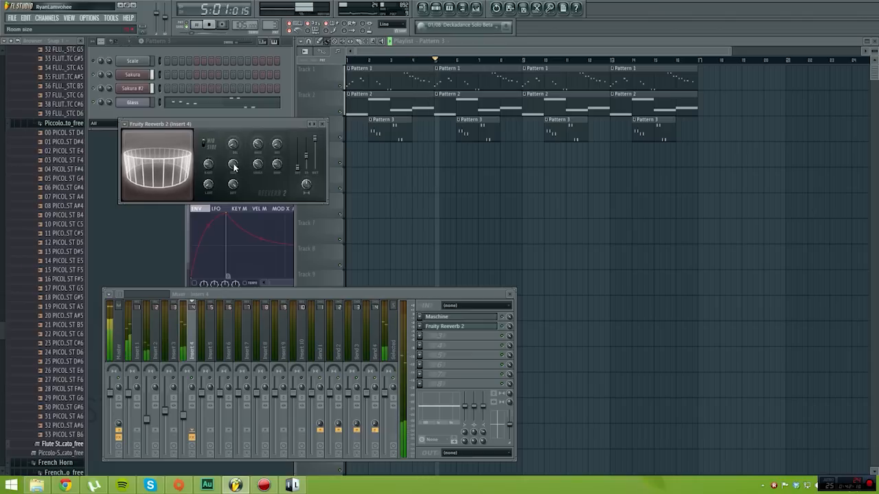
Switch to Chrome to view the game scene image while the song plays
left_click(65, 486)
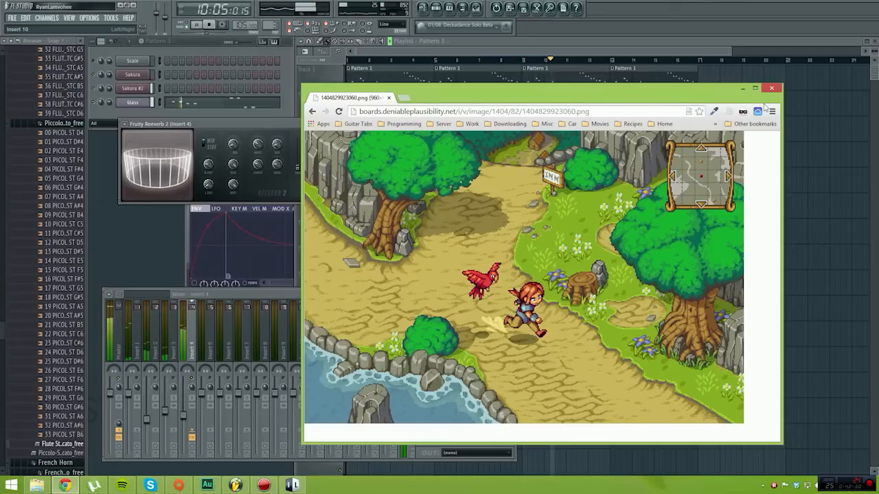
Return to FL Studio, raise the dry level of Insert 4's reverb, and adjust its decay time and high damping during playback
left_click(742, 88)
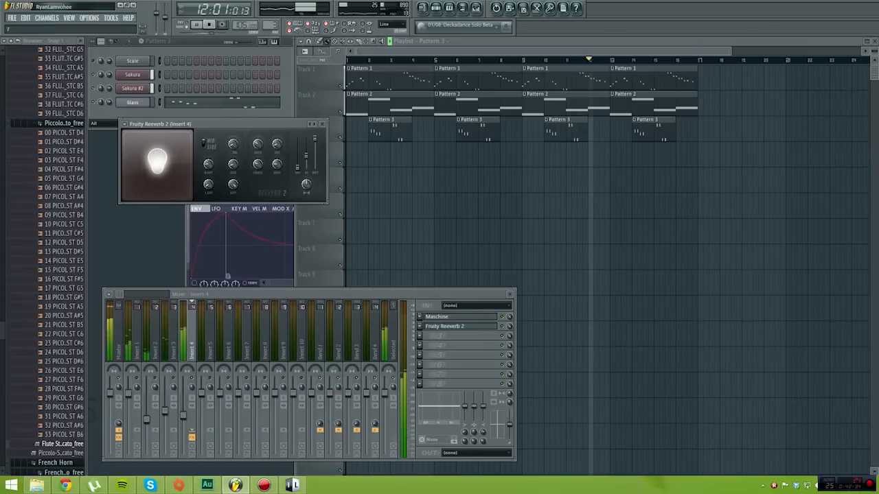
left_click_drag(300, 177, 300, 165)
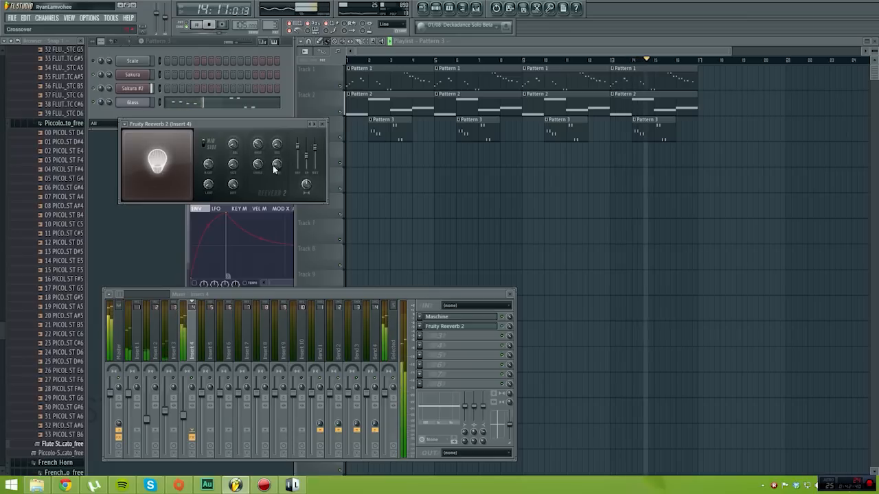
mouse_move(278, 165)
left_mouse_down()
mouse_move(278, 154)
mouse_move(279, 165)
left_mouse_up()
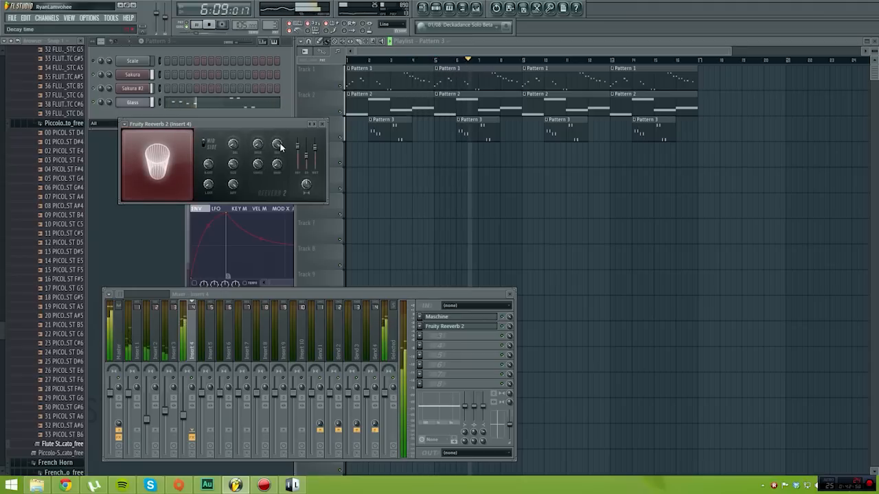
left_click_drag(279, 150, 279, 172)
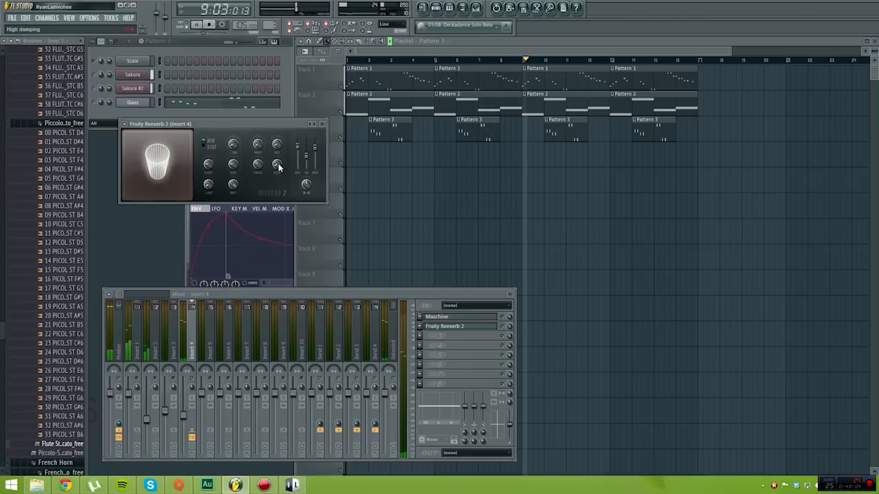
Compare low and maximum wet levels on Insert 4's reverb, settle on a moderate wet amount, and close the plugin
left_click_drag(315, 156, 315, 152)
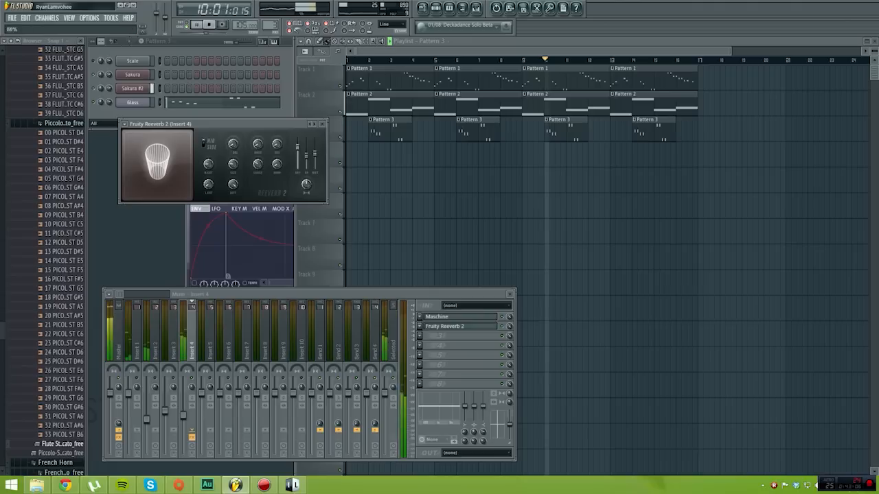
left_click_drag(317, 151, 317, 169)
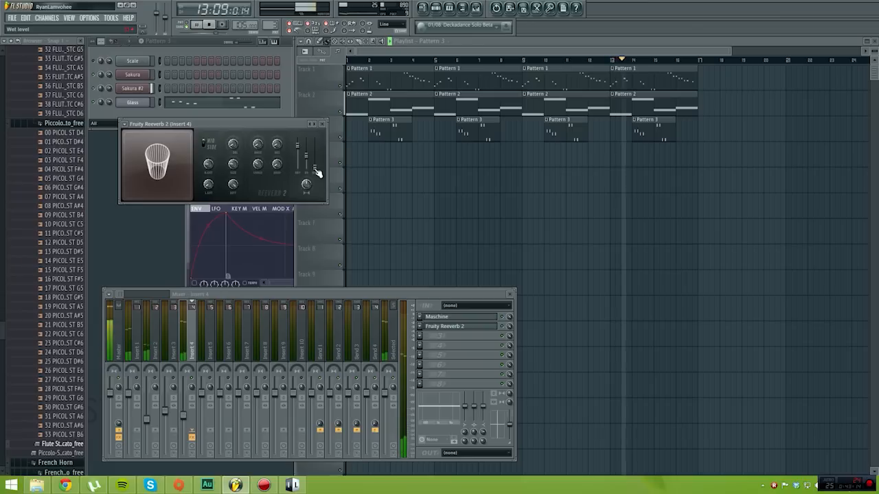
left_click_drag(317, 173, 318, 142)
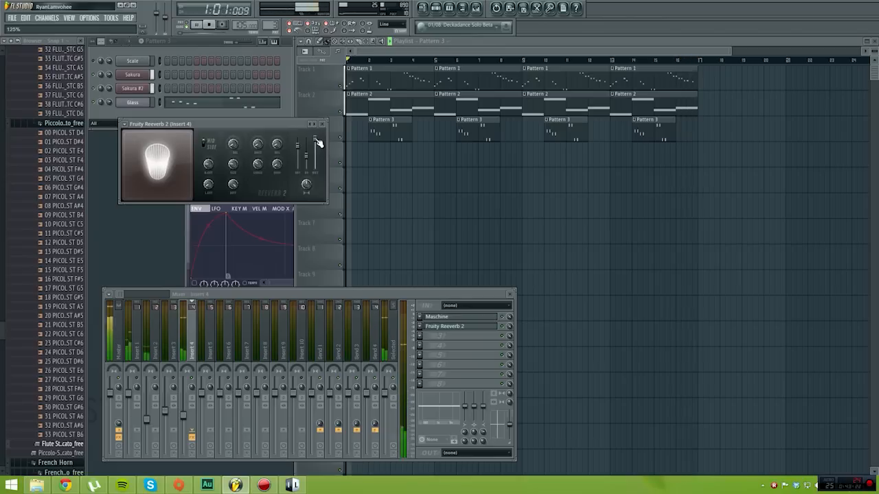
left_click_drag(316, 141, 314, 163)
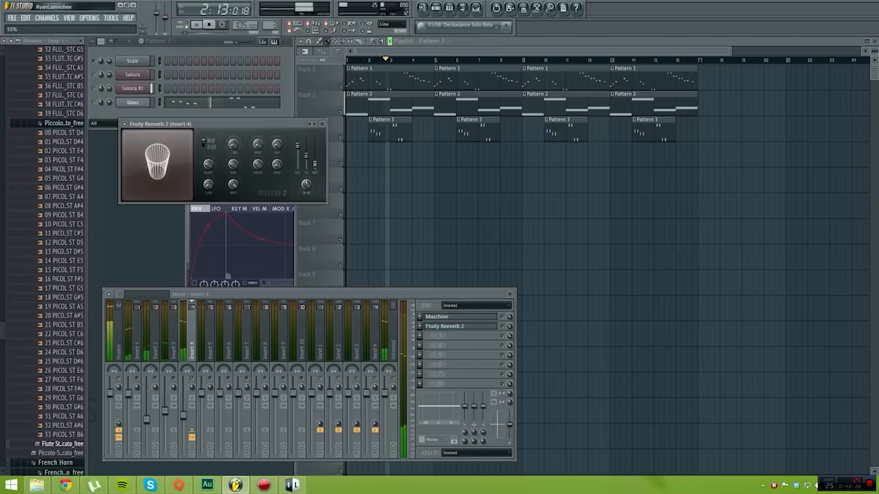
left_click_drag(314, 163, 318, 164)
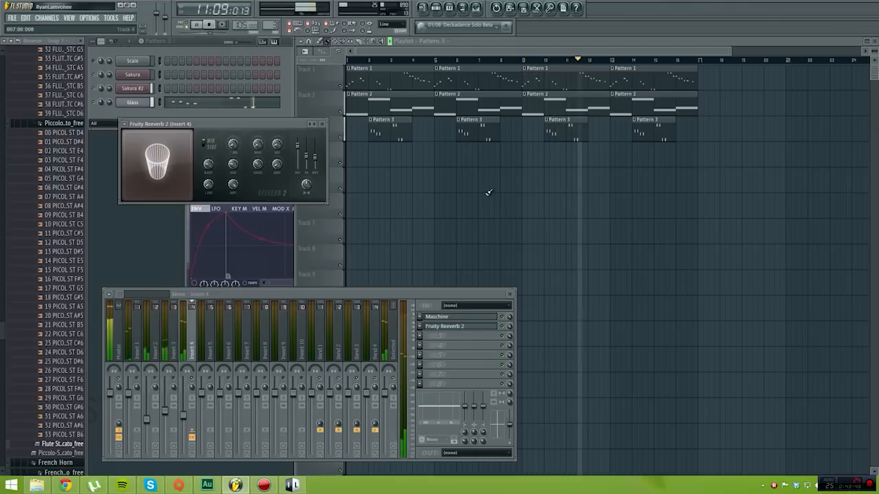
left_click(323, 125)
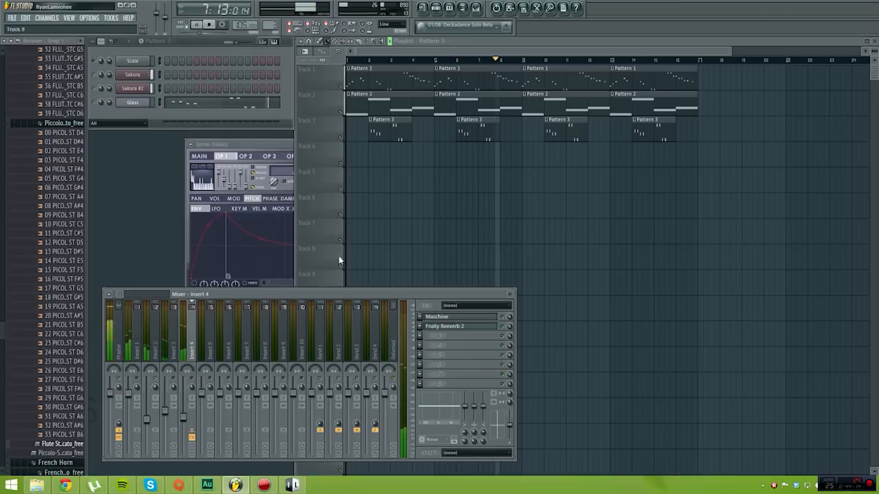
Add Fruity Reeverb 2 to the first effect slot of Insert 2 and set its wet level to about mid-range
left_click(149, 338)
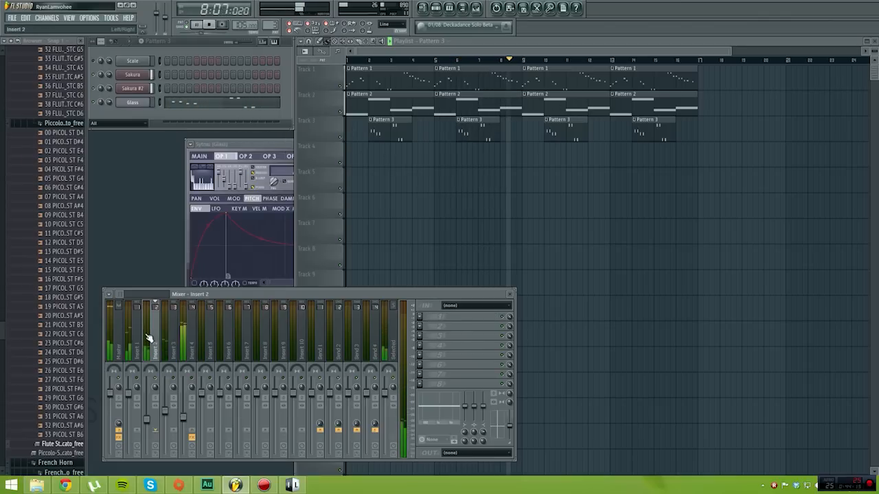
left_click(421, 317)
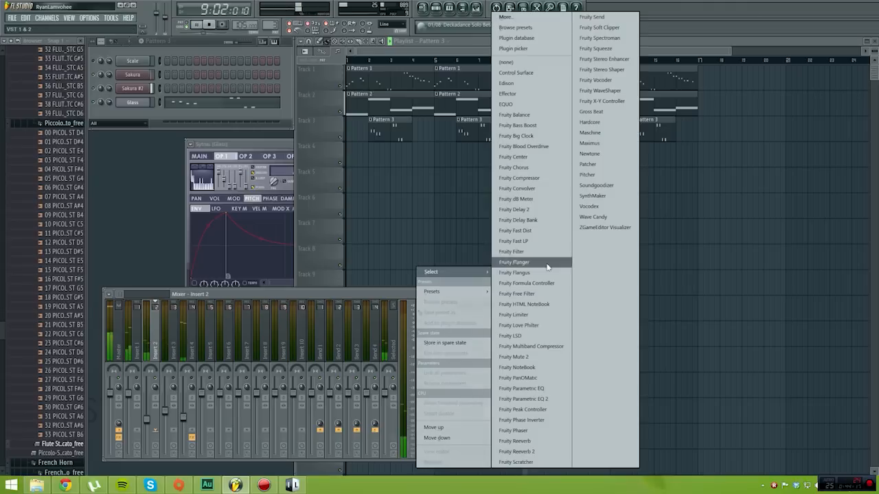
left_click(522, 451)
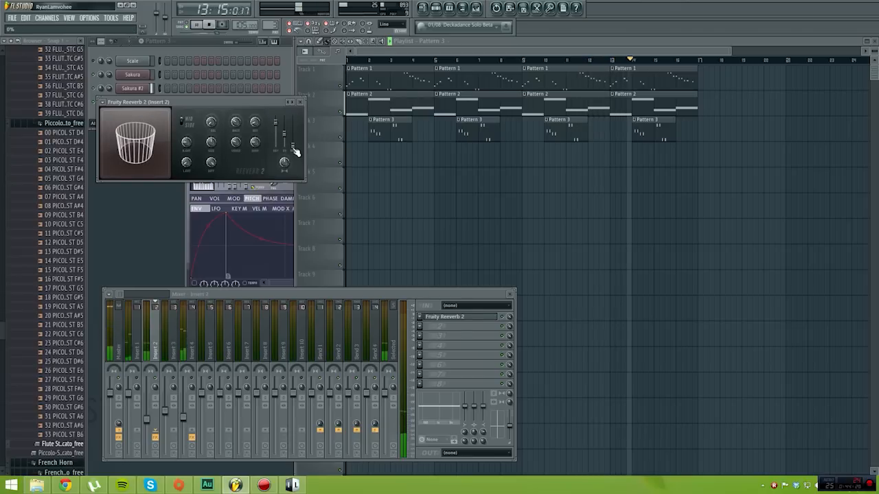
left_click_drag(297, 151, 295, 126)
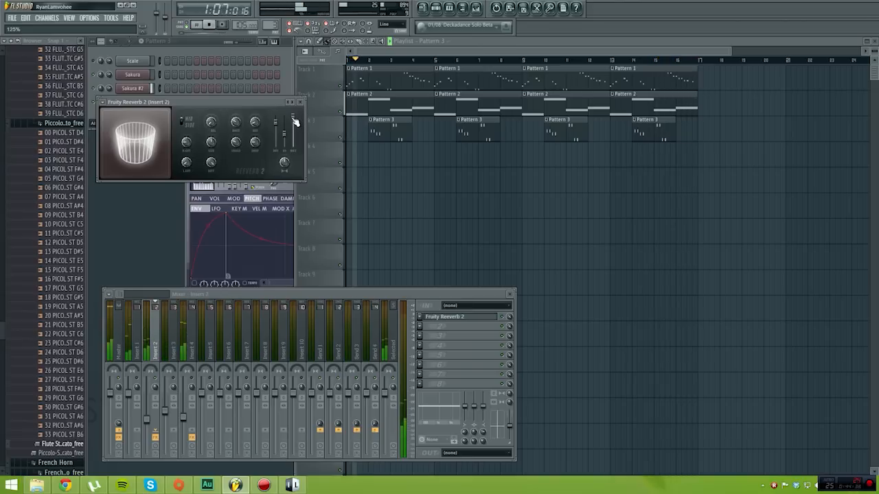
left_click_drag(294, 118, 295, 149)
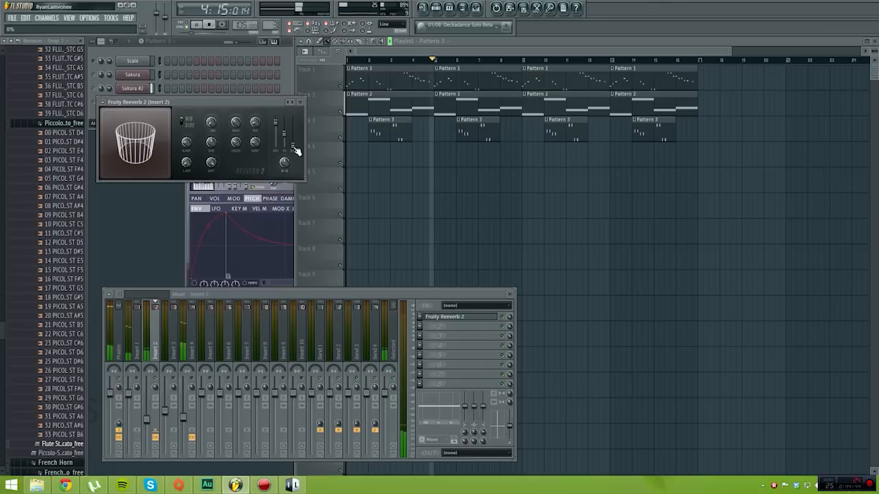
left_click_drag(295, 150, 295, 137)
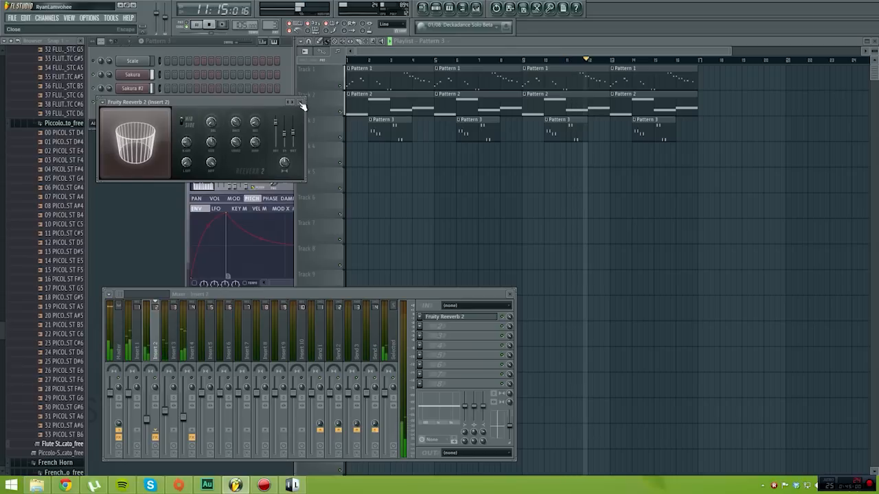
left_click(301, 103)
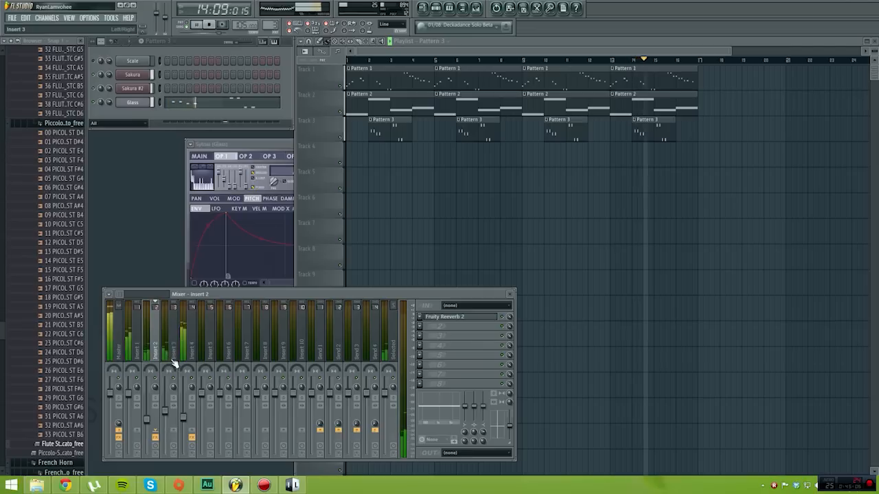
Thin out the Glass notes in Pattern 3, keeping only the G7, F#7, A7 and E7 notes
left_click(170, 374)
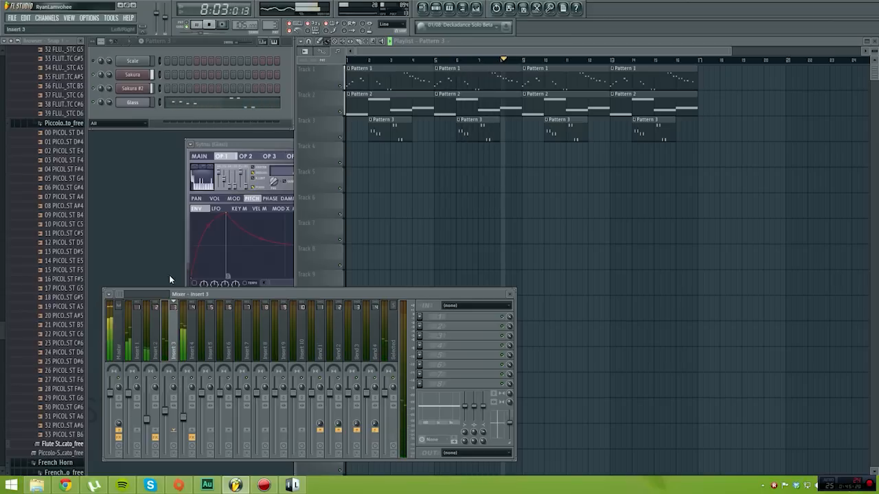
left_click(184, 103)
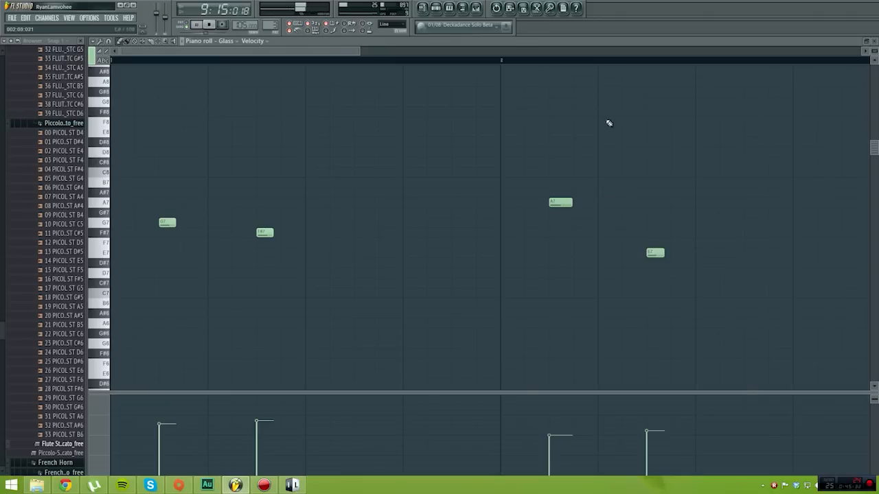
left_click_drag(357, 53, 323, 50)
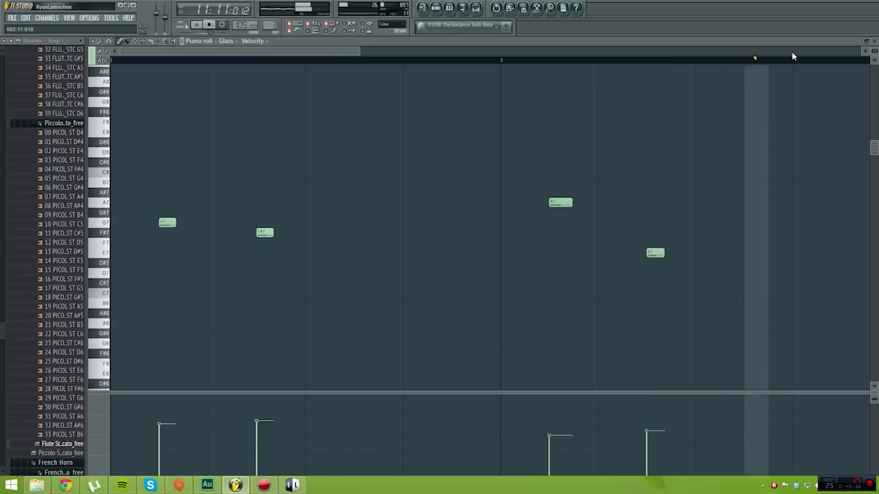
left_click(873, 41)
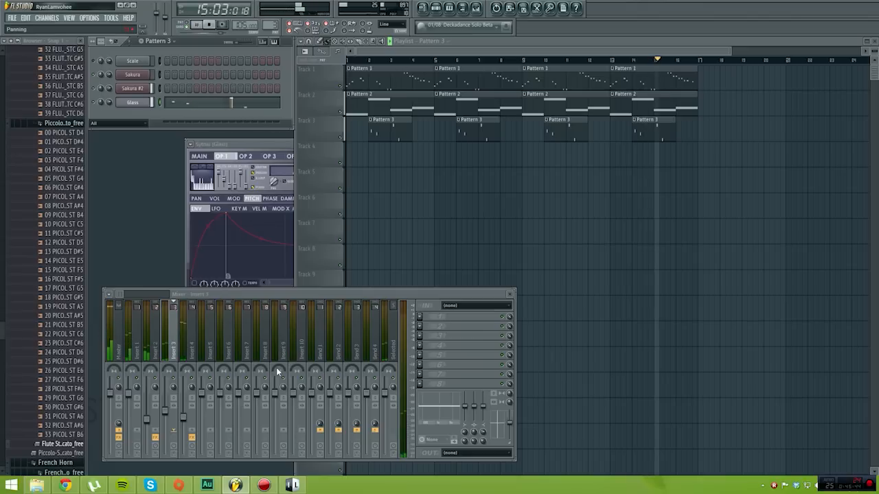
Raise Insert 3's volume slightly and add Fruity Reeverb 2 to its first effect slot
left_click(444, 316)
left_click(162, 349)
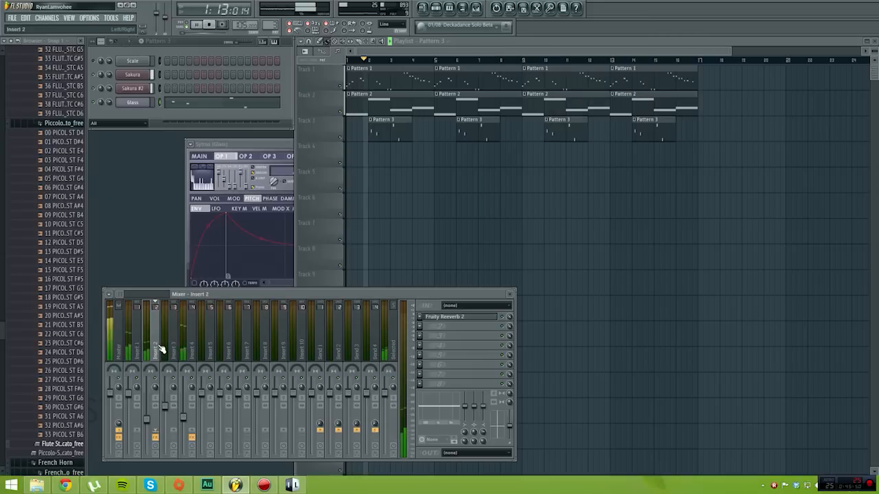
left_click(175, 347)
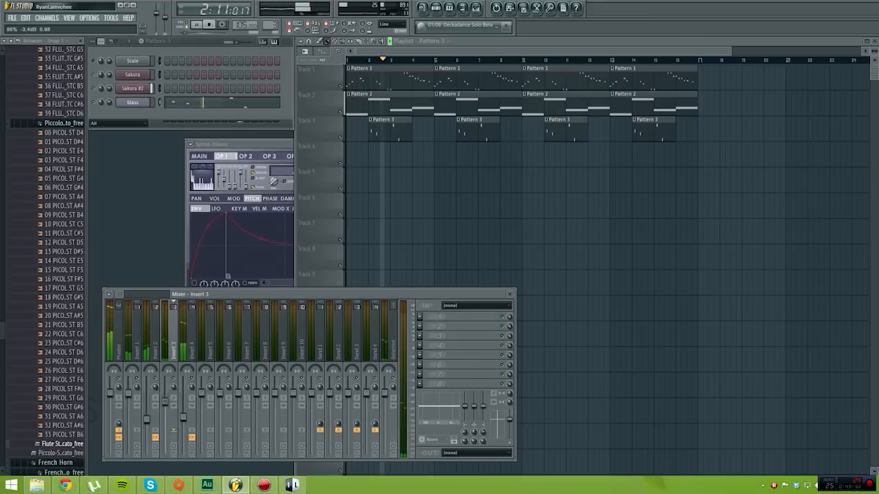
left_click(420, 317)
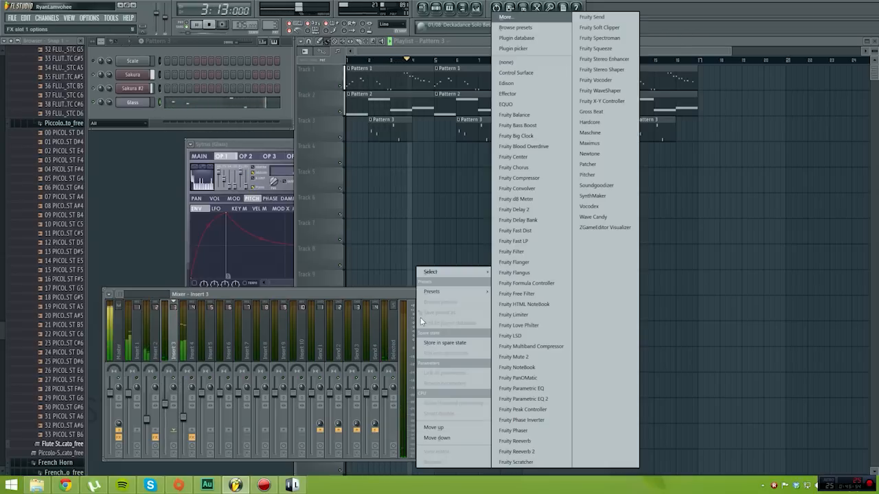
left_click(515, 451)
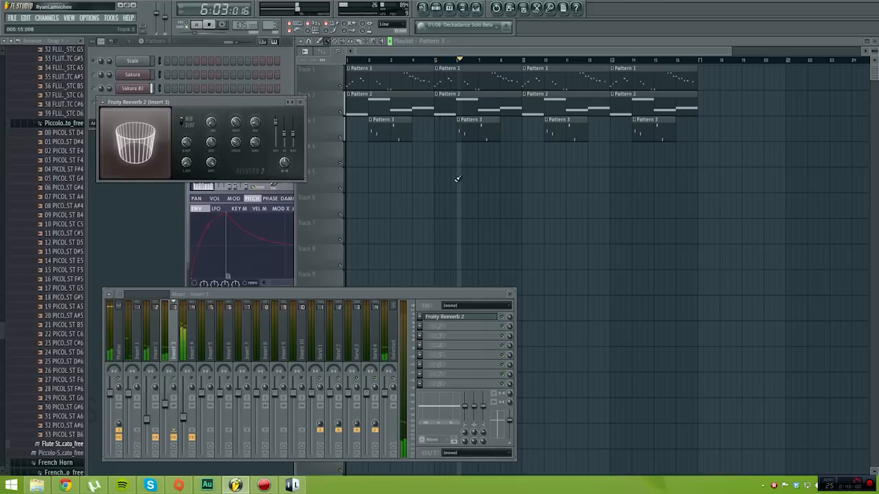
Move song playback to bar 10, adjust the decay time of Insert 3's reverb, and close the plugin
left_click(543, 60)
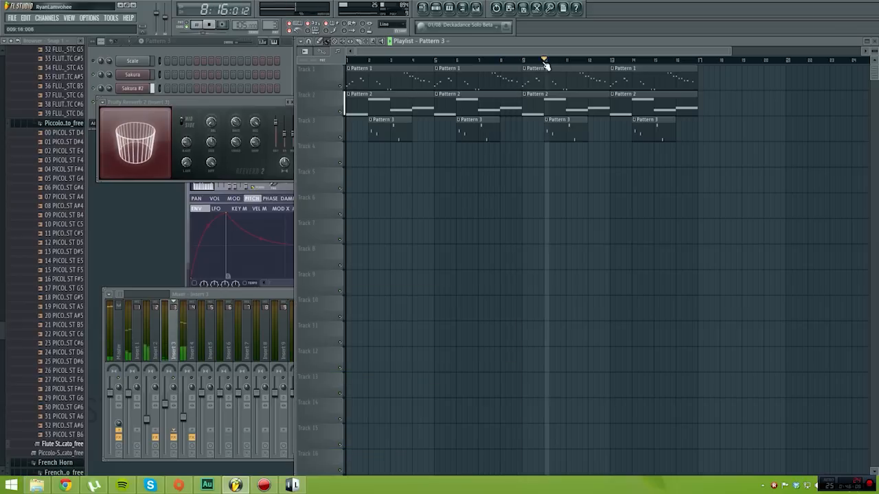
left_click(255, 122)
left_click_drag(254, 122, 254, 124)
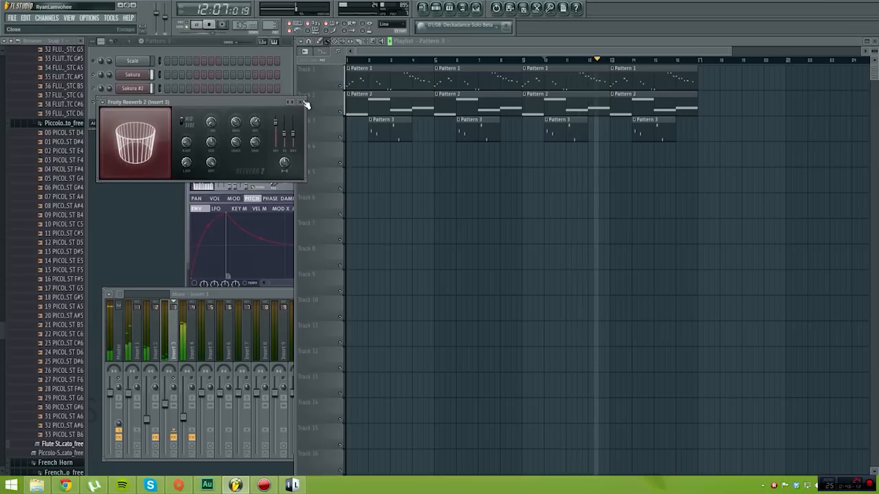
left_click(303, 103)
Delete the A7 note from the Glass part in Pattern 3 and play the song to check the change
left_click(243, 109)
left_click_drag(480, 50, 724, 50)
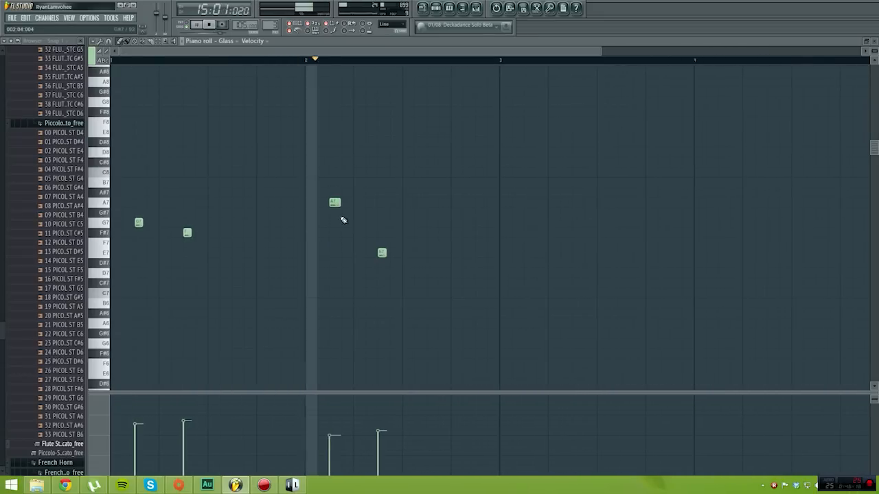
right_click(334, 203)
key("space")
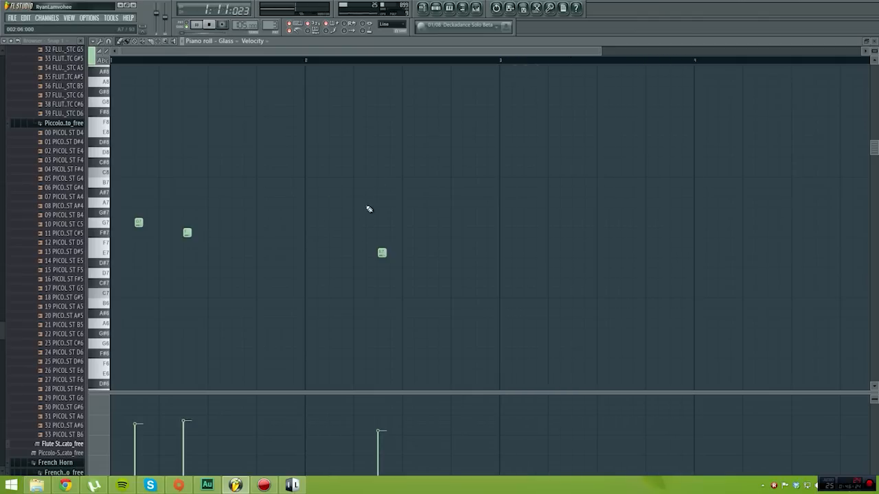
key("space")
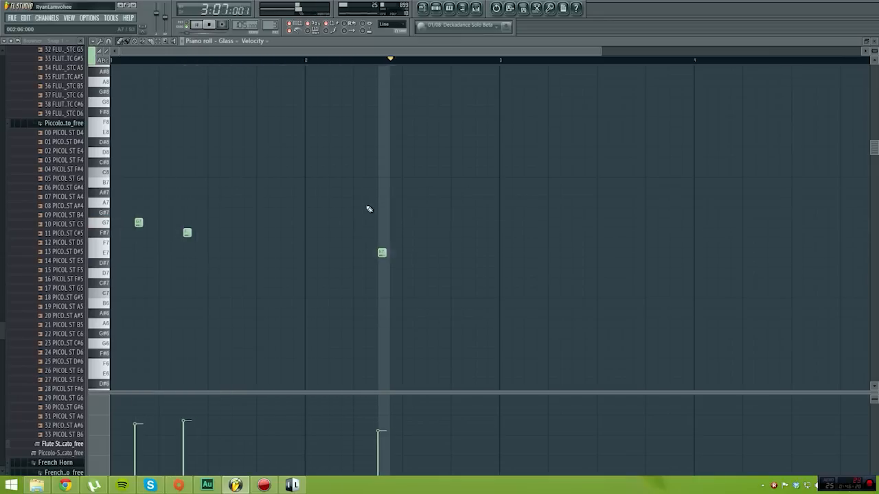
left_click(873, 41)
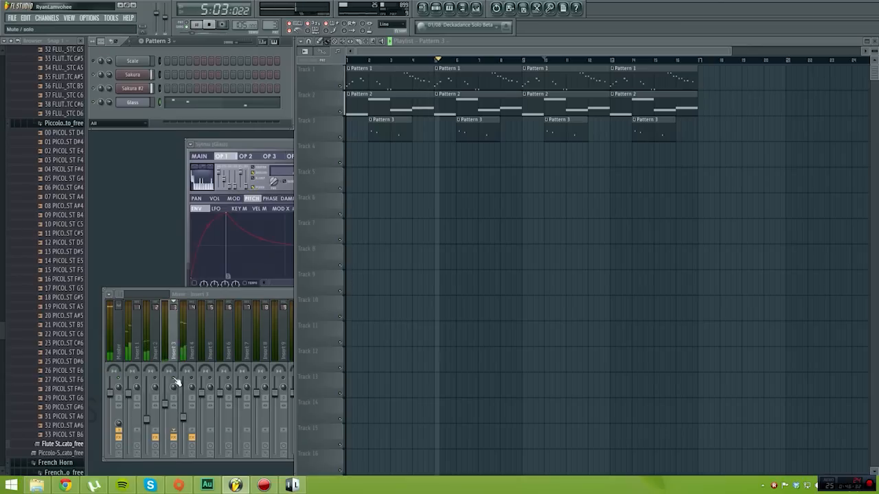
View the game scene image in Chrome during playback, return to FL Studio, and lower Insert 2's volume to 42%
left_click(221, 299)
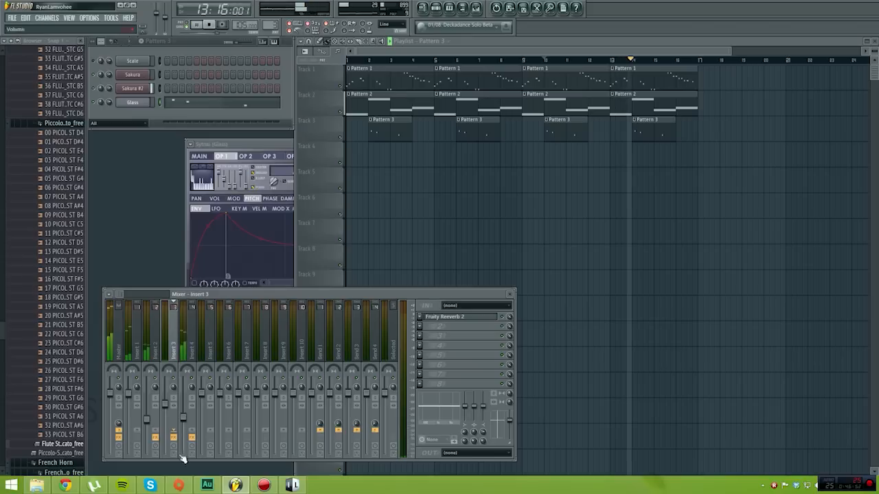
left_click(66, 486)
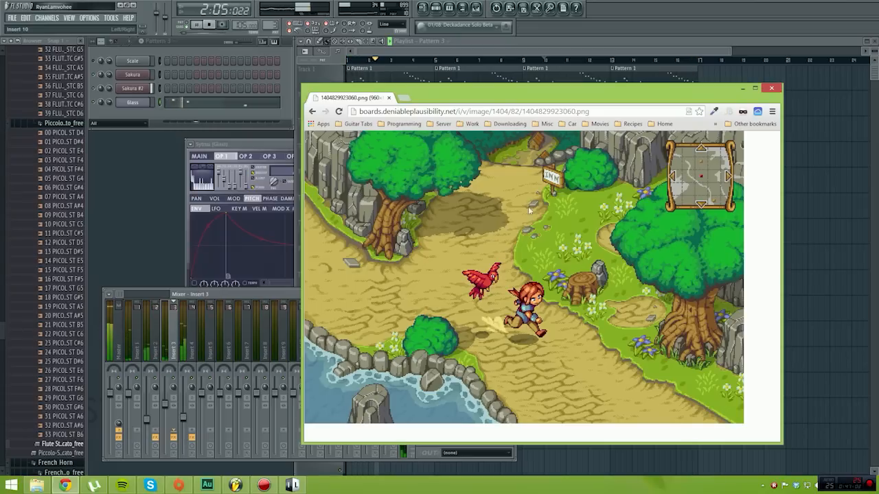
left_click(259, 302)
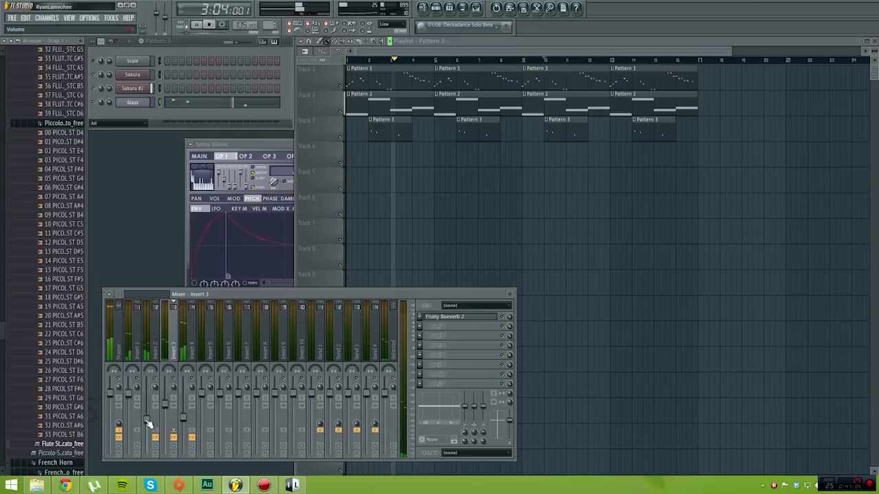
left_click(155, 306)
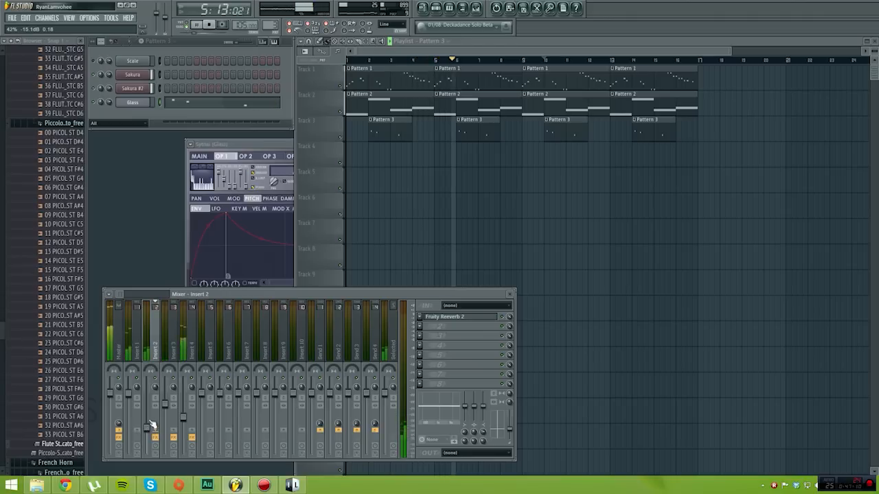
Check the game scene image in Chrome during playback, return to FL Studio, and select the mixer's Master track
left_click(69, 486)
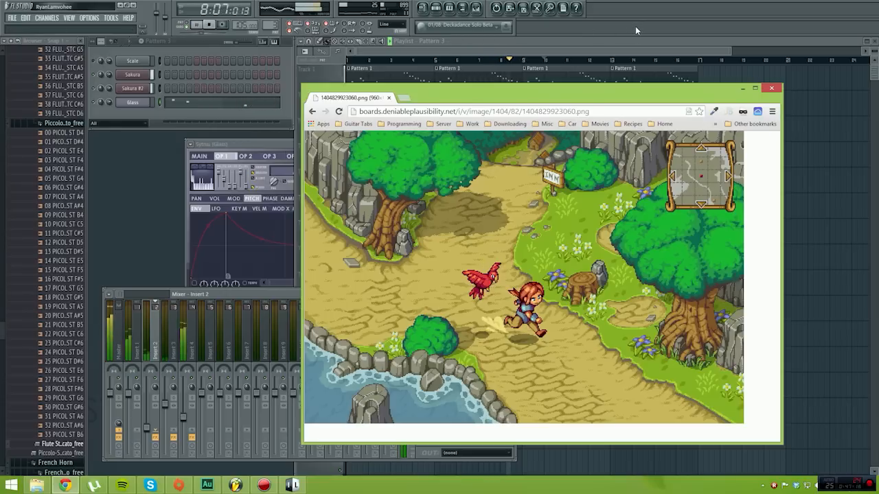
key("alt+Tab")
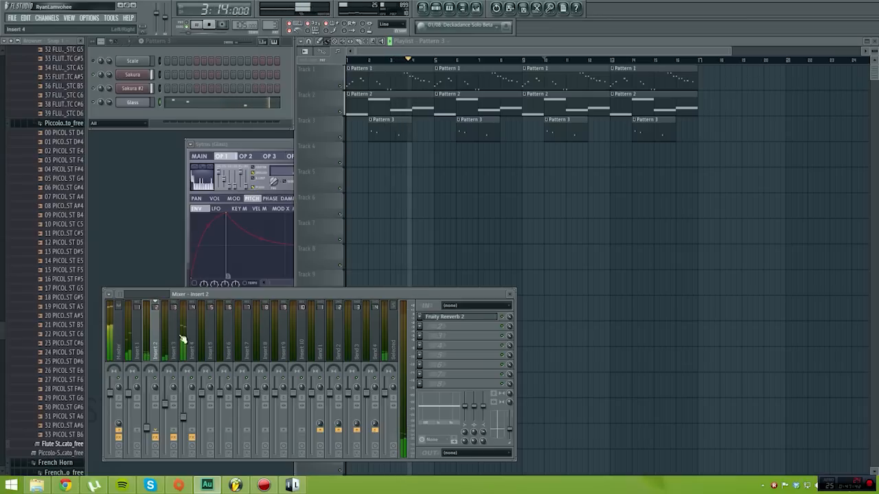
left_click(117, 333)
left_click_drag(118, 387, 110, 412)
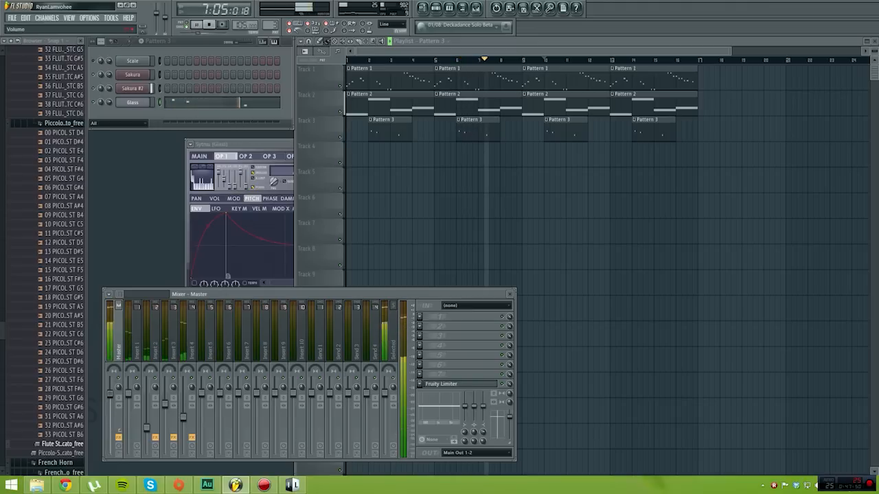
right_click(110, 412)
left_click(127, 344)
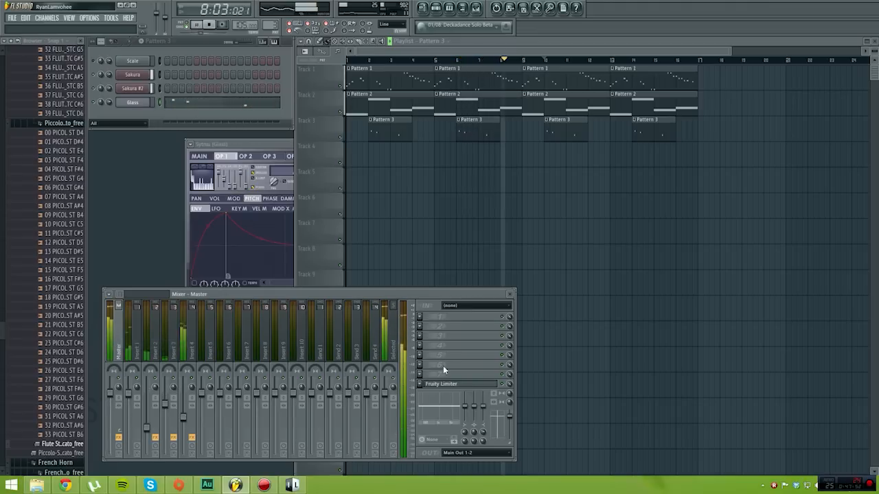
Add Fruity Reeverb 2 to the Master track's first effect slot and close the plugin window
left_click(420, 318)
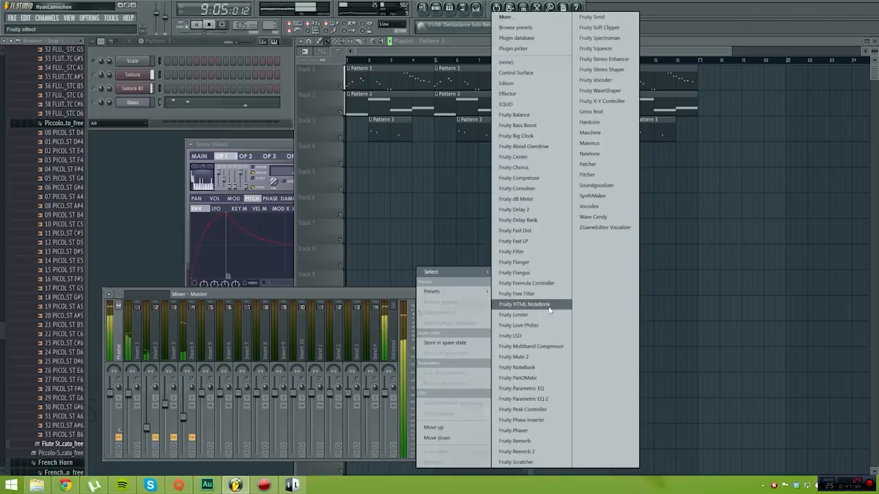
left_click(542, 451)
left_click_drag(292, 136, 302, 121)
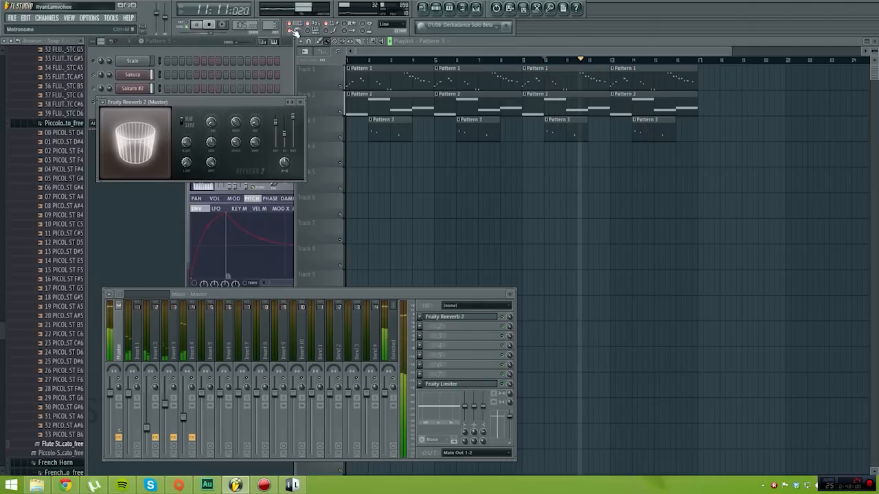
left_click(300, 102)
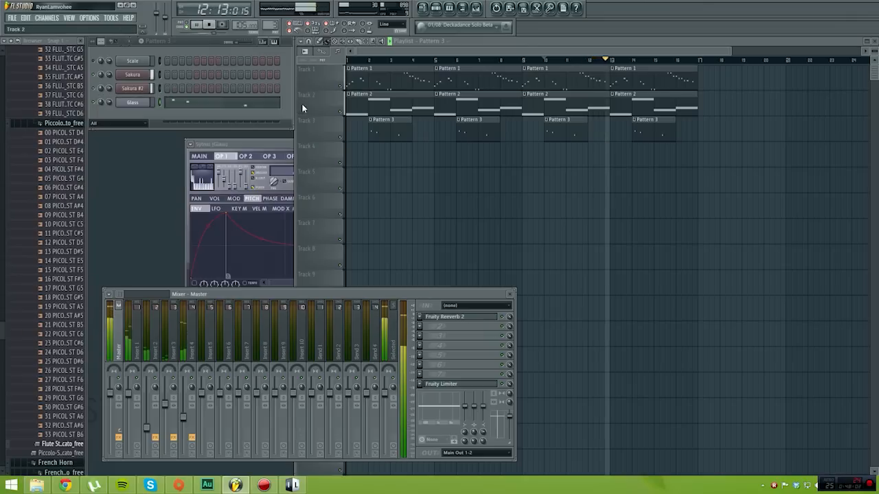
Replace the Master track's first effect with Soundgoodizer and try out its amount during playback
left_click(421, 318)
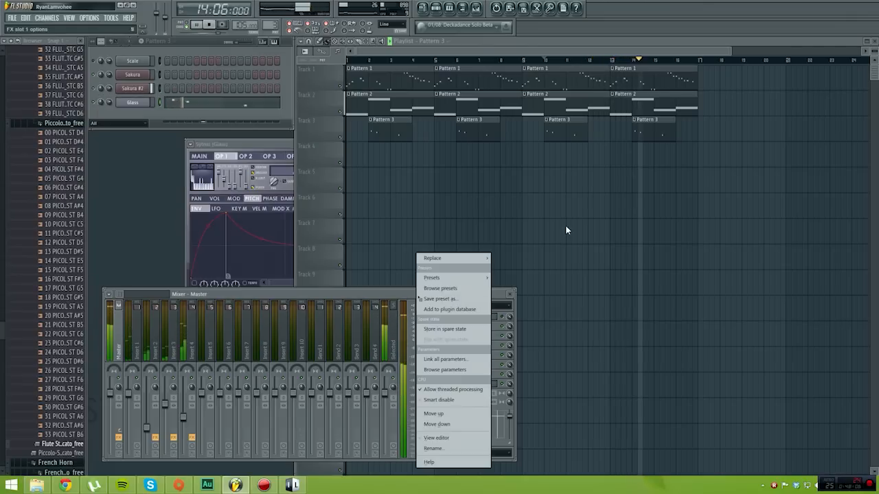
mouse_move(457, 258)
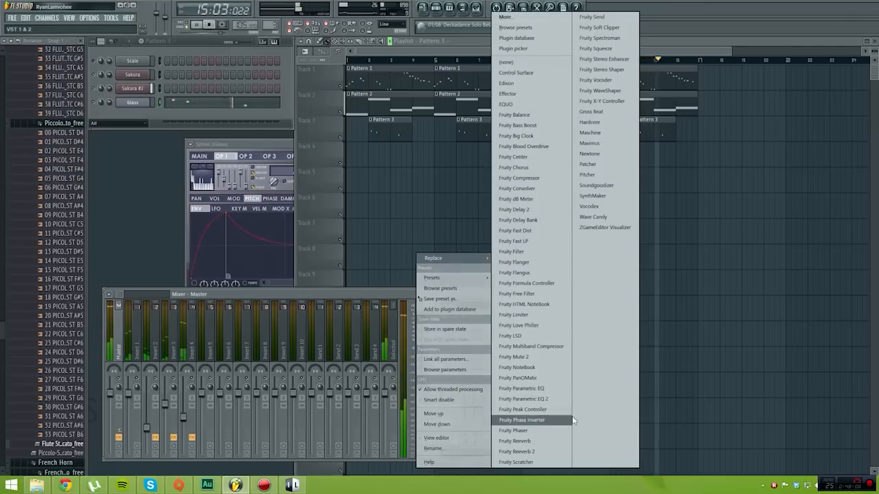
left_click(596, 186)
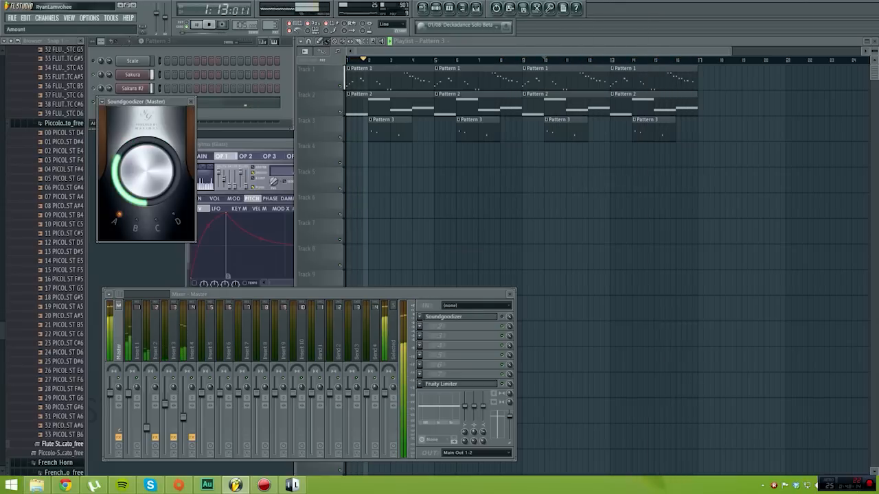
left_click_drag(158, 166, 157, 199)
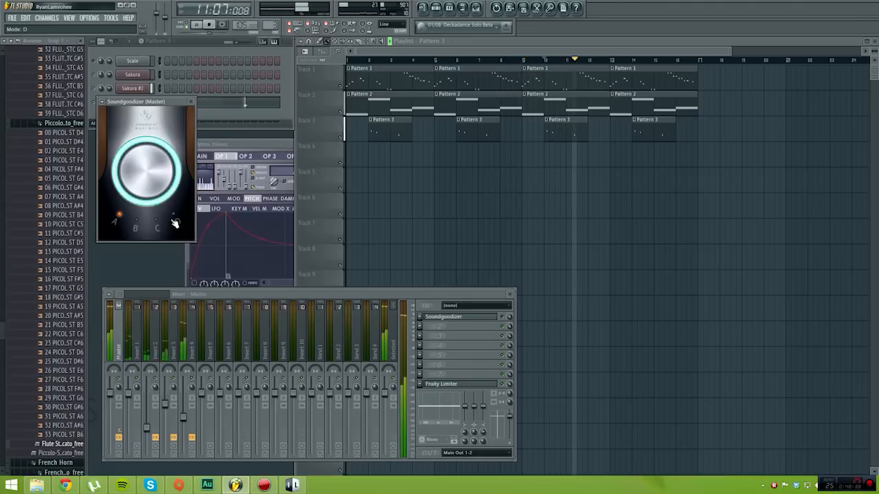
Audition Soundgoodizer's modes B, C and D at different amounts, and settle on mode A with slightly under half the amount
left_click(144, 227)
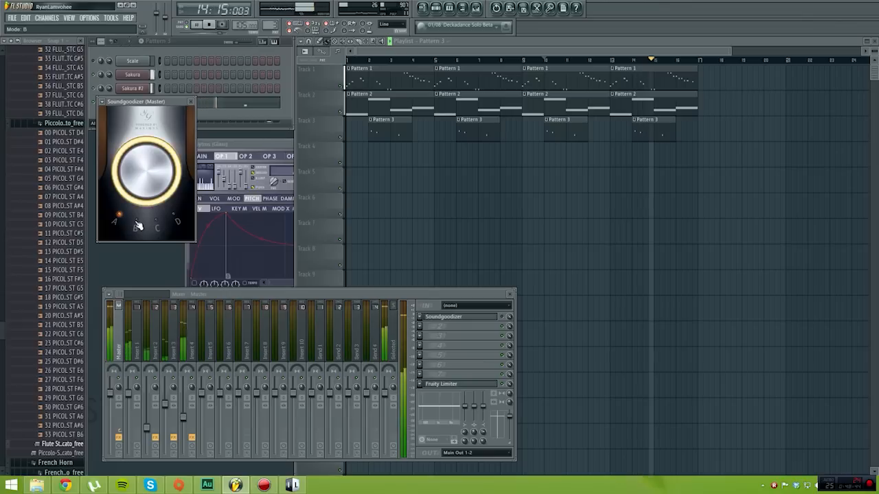
left_click(157, 225)
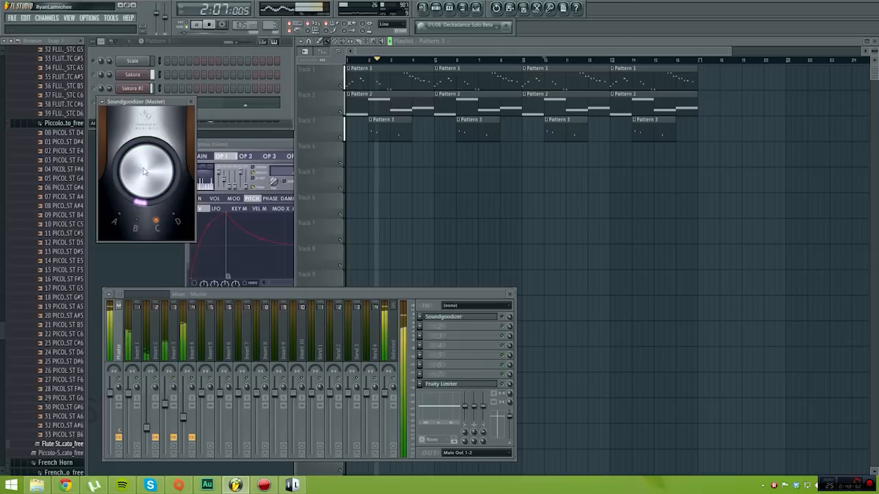
left_click(115, 219)
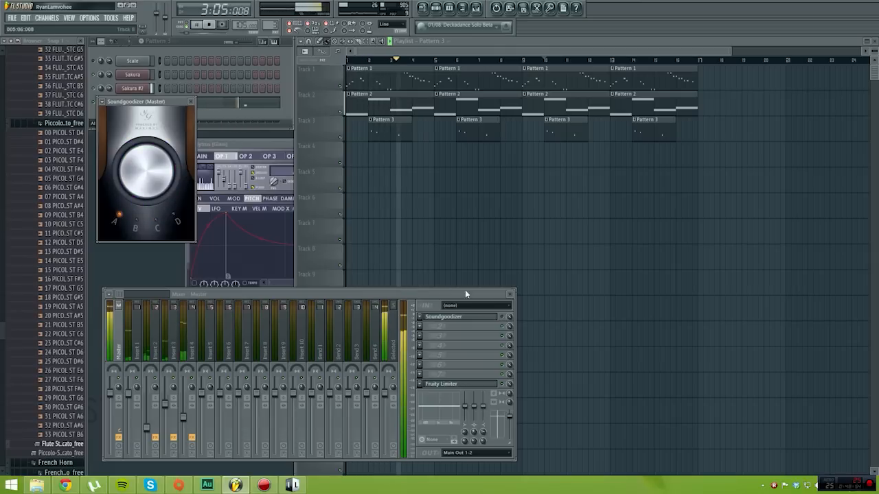
left_click(151, 169)
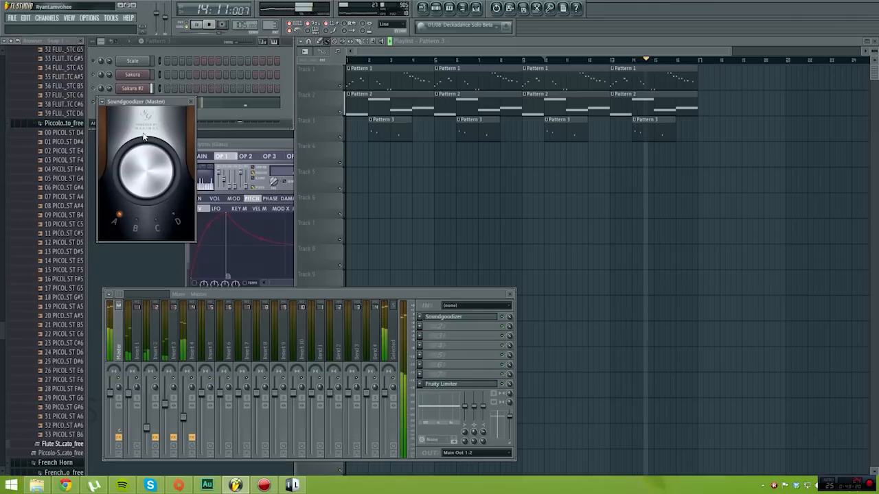
left_click(140, 223)
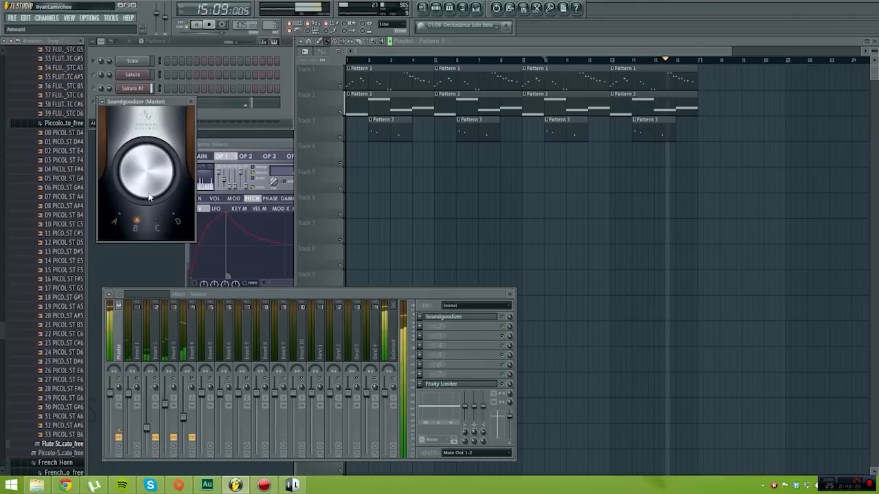
left_click(157, 225)
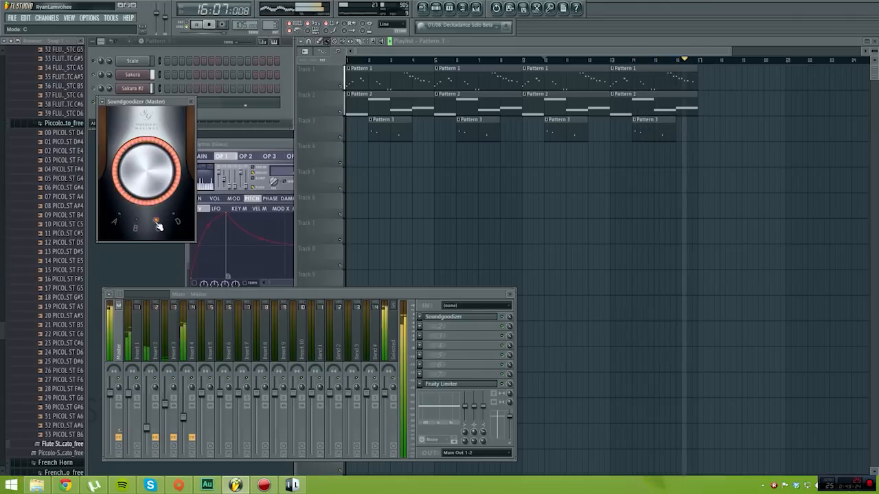
left_click(179, 221)
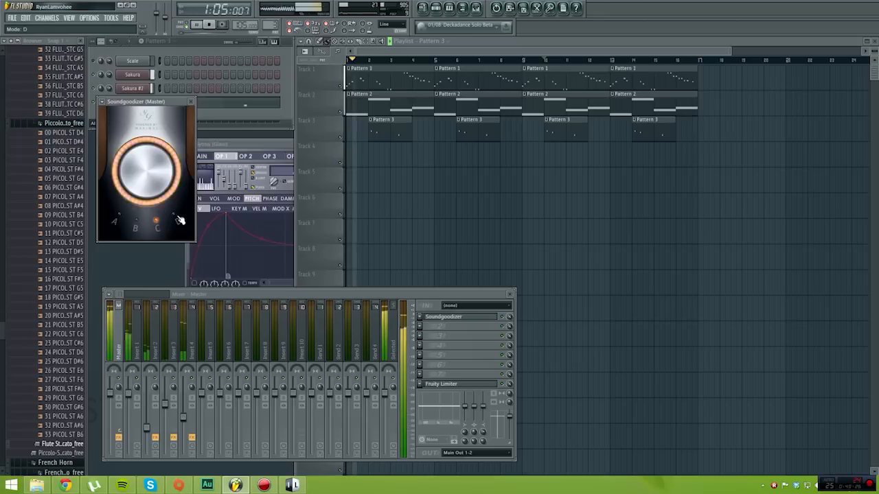
left_click(132, 228)
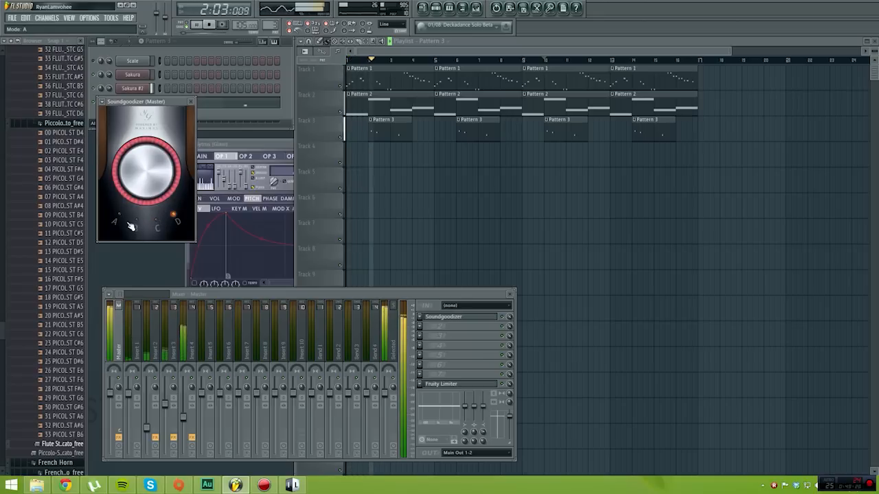
left_click(117, 220)
left_click(117, 220)
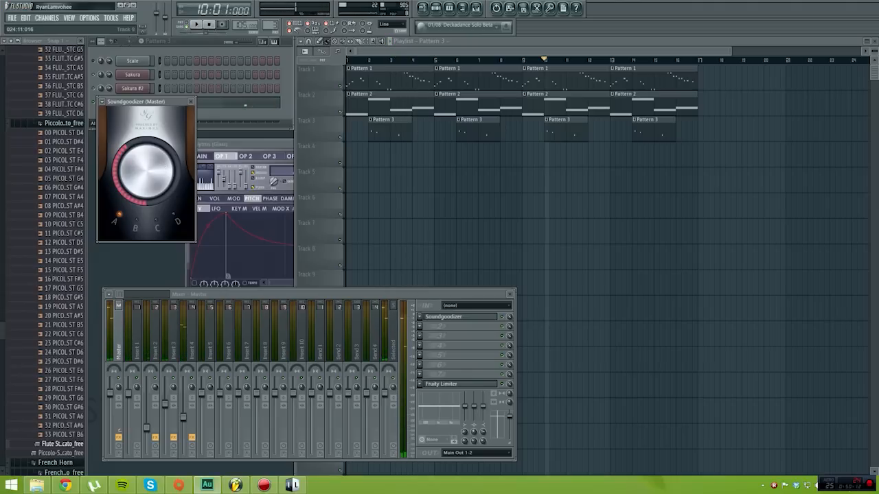
Add Fruity Reeverb 2 to the Master track's second effect slot, raise its wet level, and play from bar 10
left_click(423, 330)
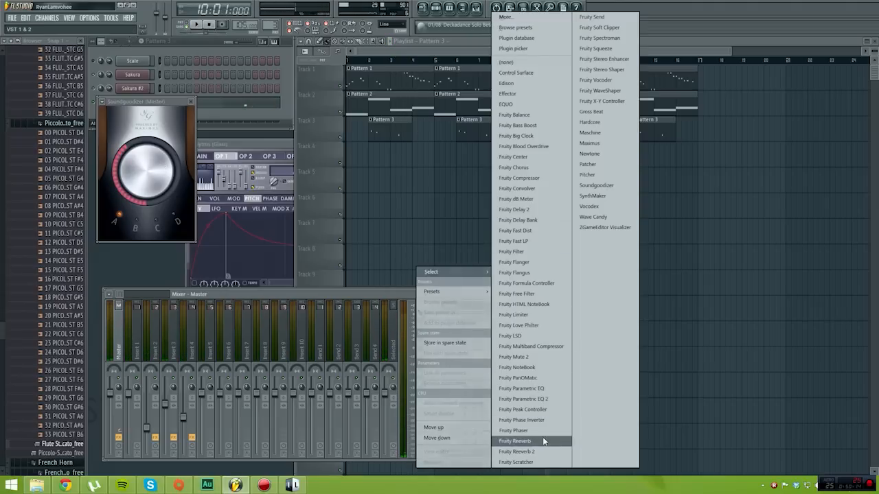
left_click(529, 450)
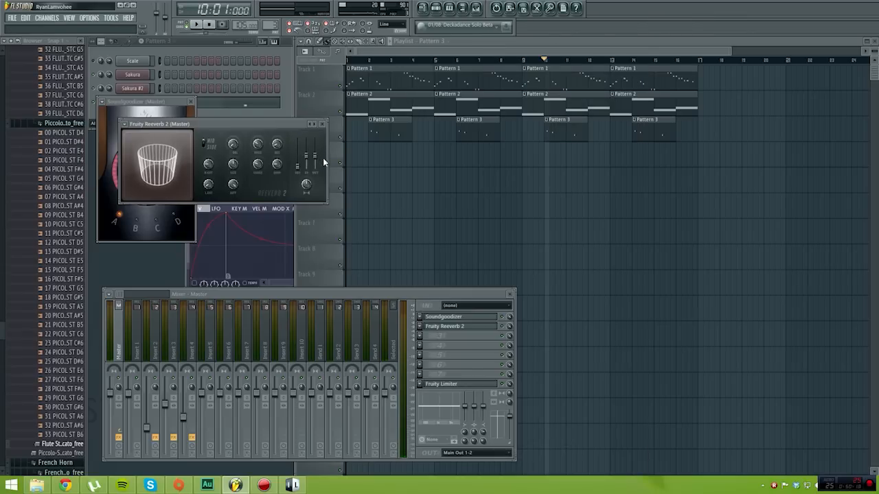
key("space")
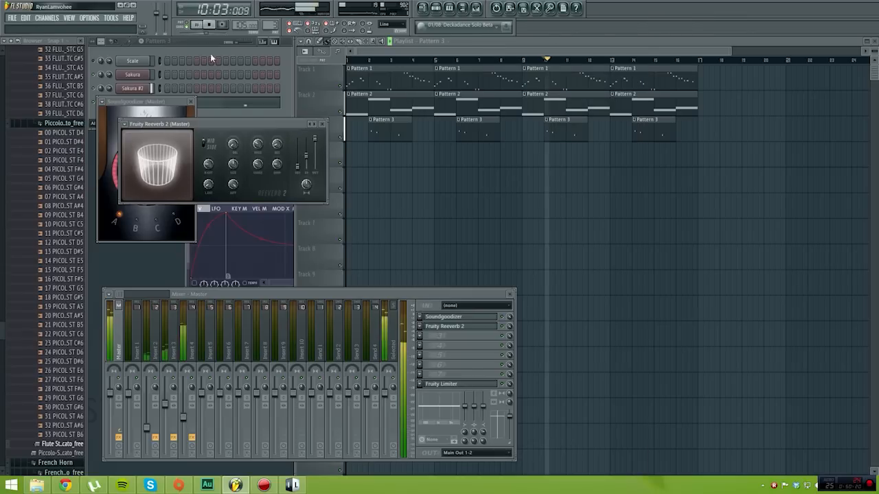
left_click(210, 25)
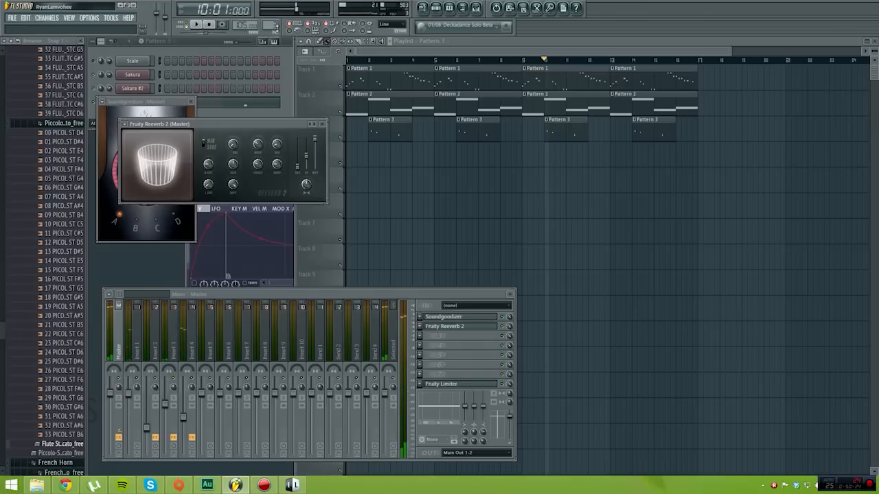
left_click(201, 29)
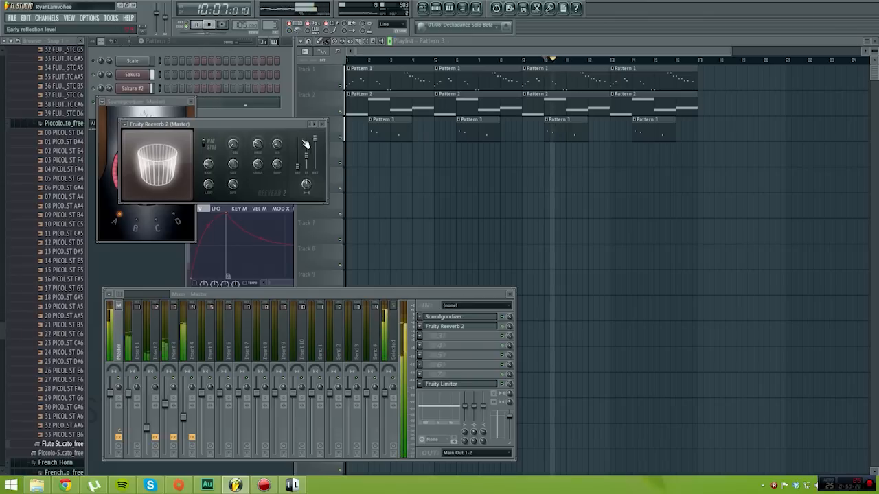
Adjust the Master reverb's decay, diffusion and bass, and reduce its room size while the song plays
left_click_drag(277, 148, 278, 130)
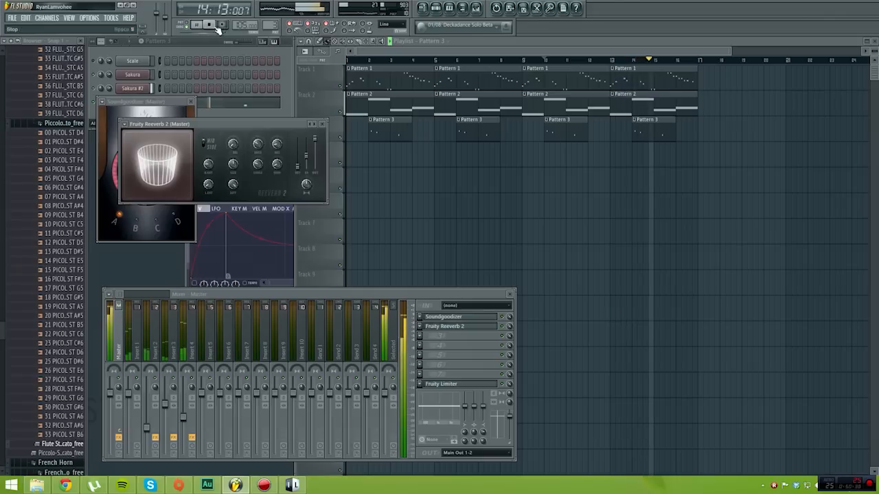
left_click_drag(233, 163, 235, 168)
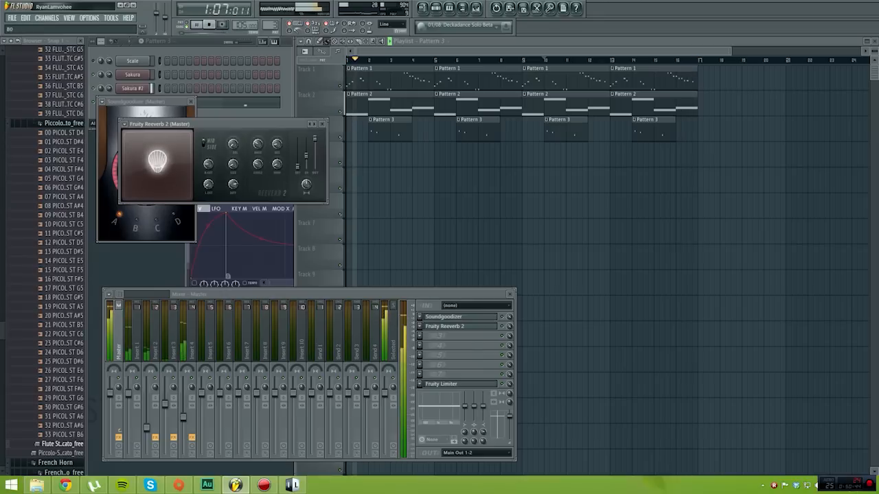
left_click_drag(236, 189, 232, 147)
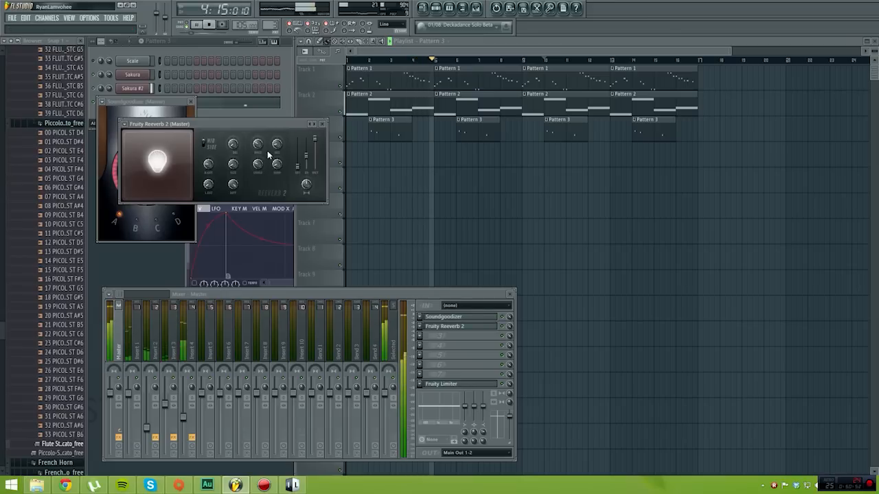
left_click_drag(262, 149, 262, 163)
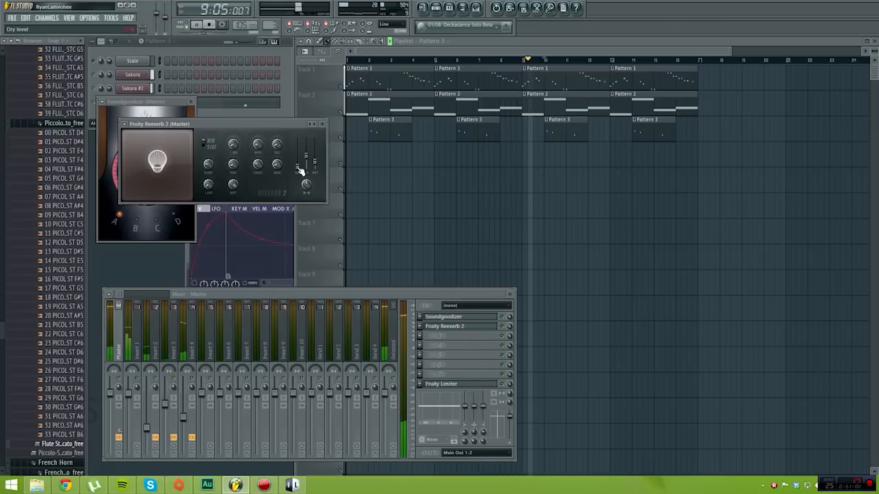
Reset the Master reverb's dry level, set its wet level to 28%, and close the plugin
right_click(297, 141)
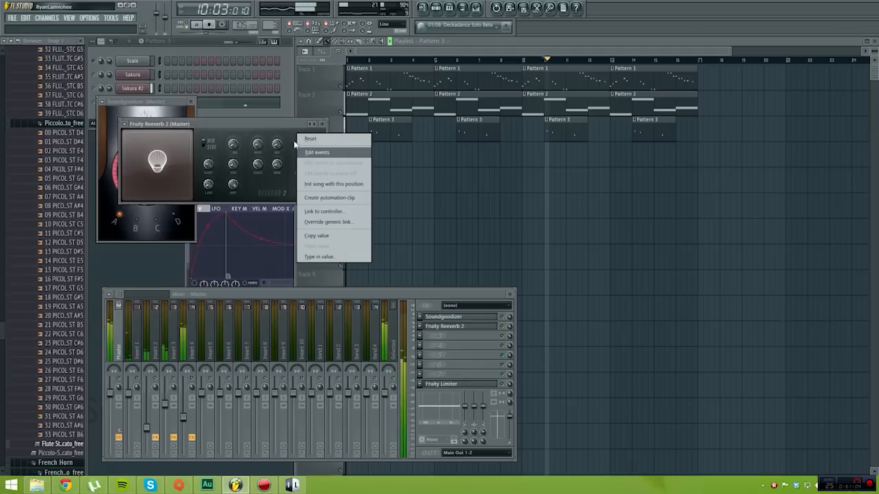
left_click(309, 142)
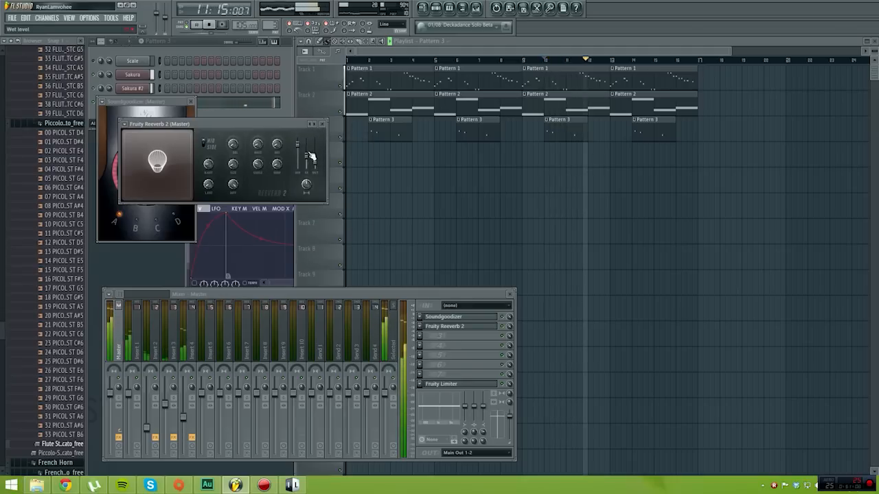
mouse_move(315, 165)
left_mouse_down()
mouse_move(314, 149)
mouse_move(314, 161)
left_mouse_up()
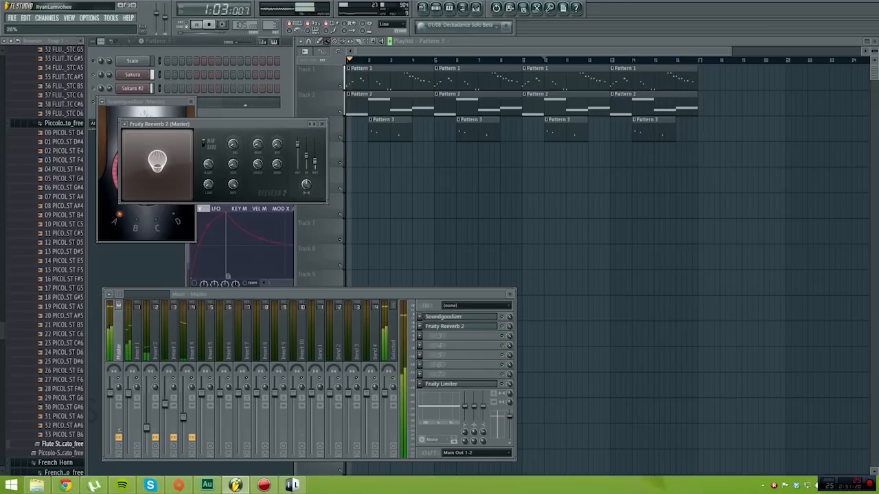
left_click(323, 125)
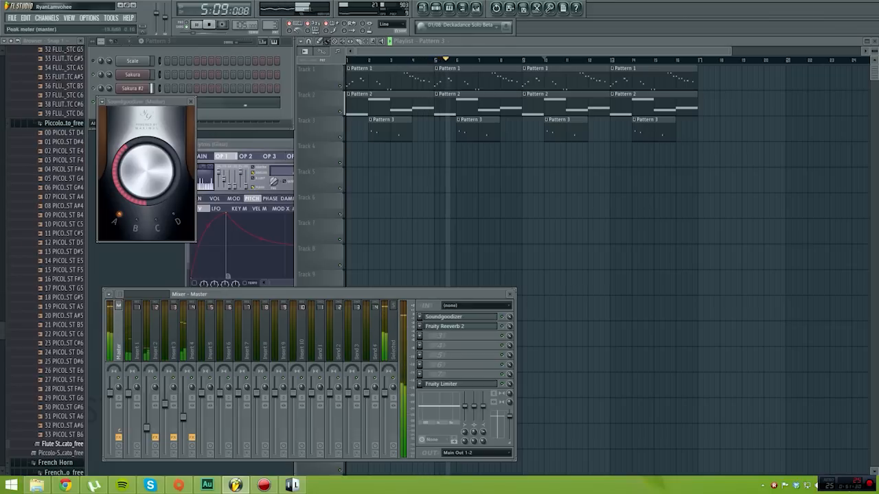
Bring up the game scene image in Chrome and reposition its window so the playlist patterns show during playback
left_click(66, 486)
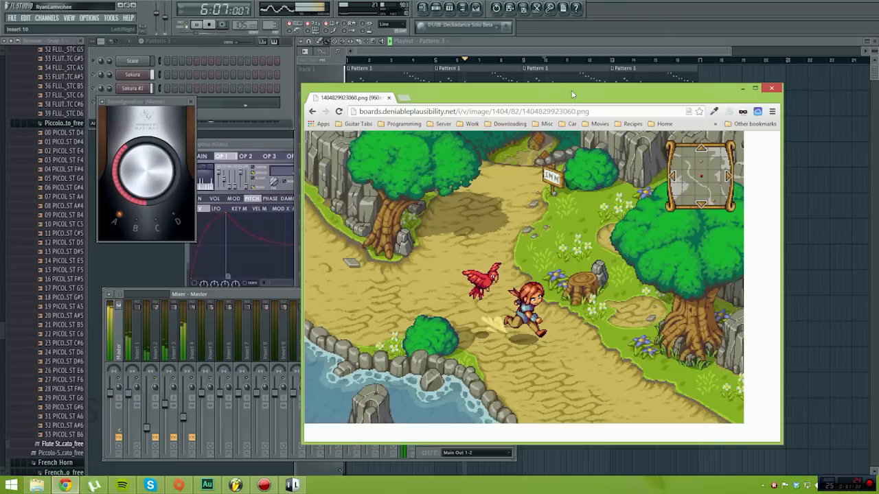
left_click_drag(572, 94, 701, 154)
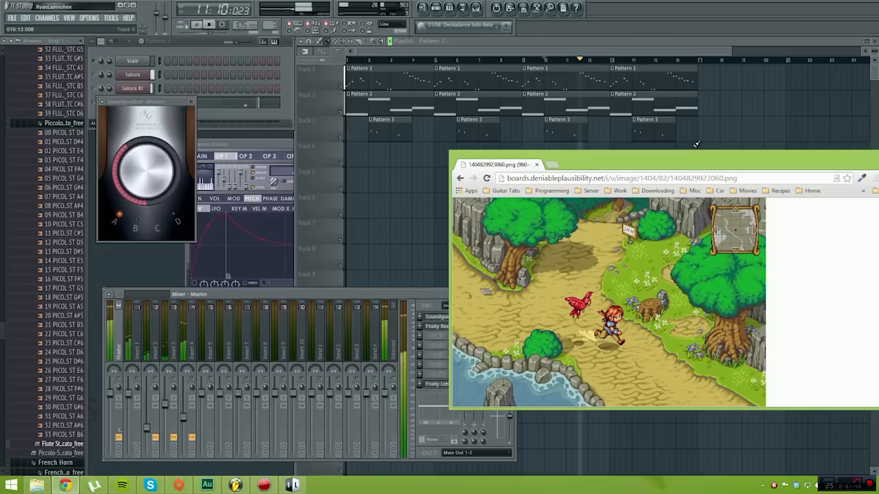
Shift the Chrome game scene window further from the playlist patterns and set FL Studio's master volume to 46% during playback
left_click_drag(640, 169, 618, 192)
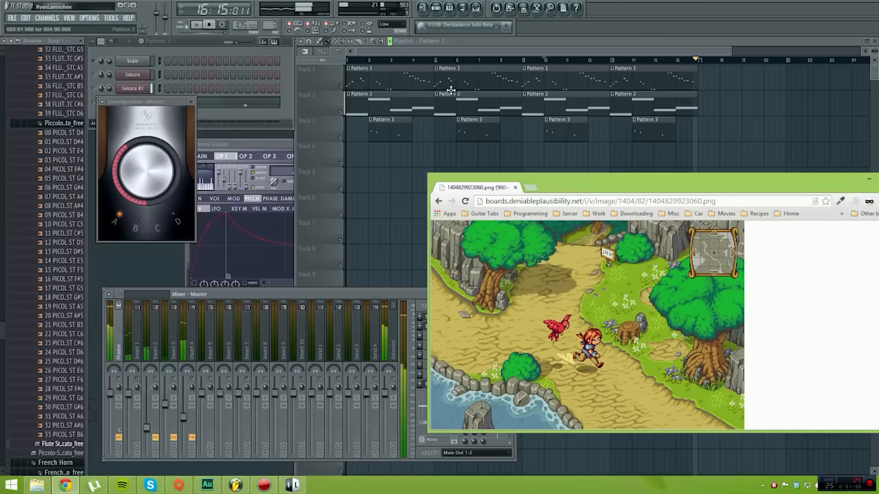
left_click(158, 13)
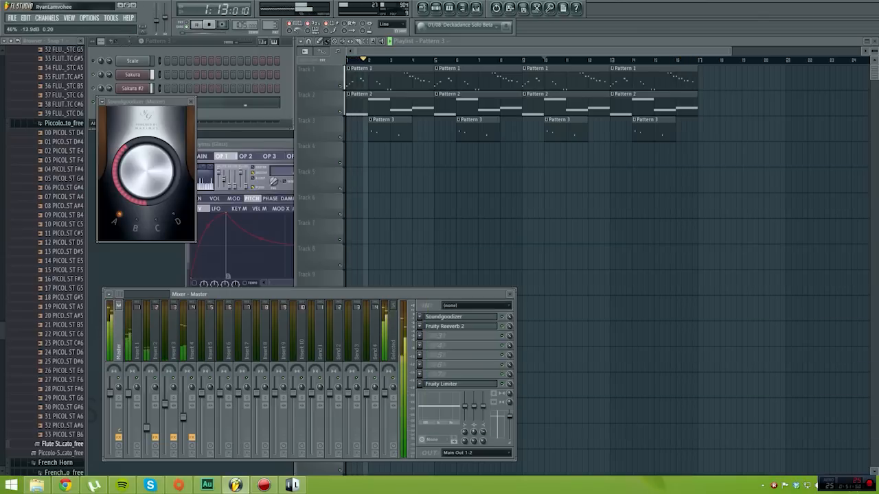
left_click(65, 486)
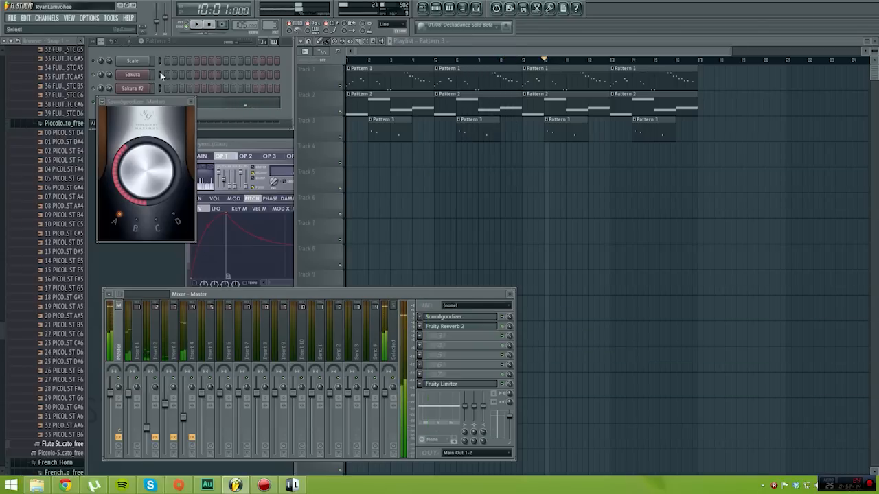
Open the Glass channel's Sytrus plugin, return the song to bar 1 and play it
left_click(144, 102)
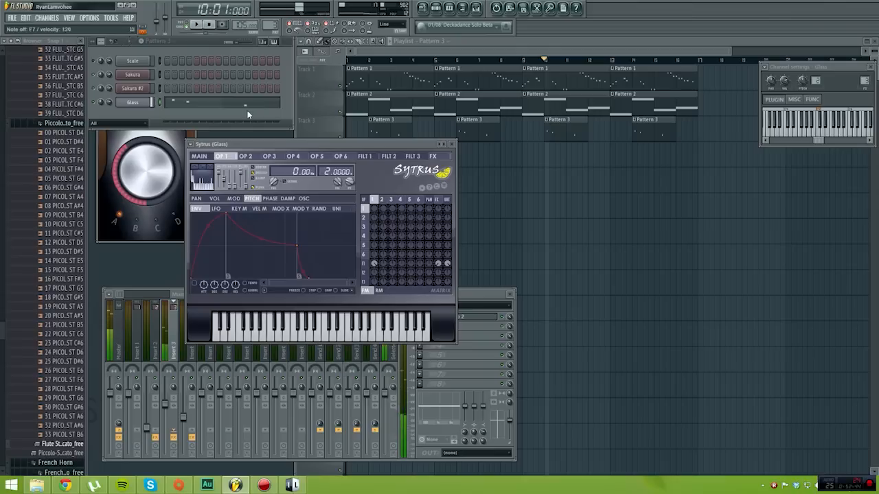
left_click(209, 25)
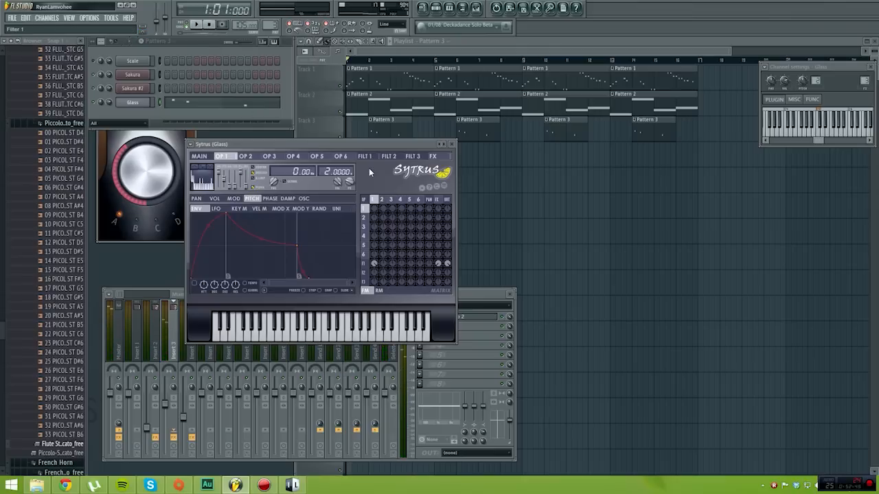
left_click(195, 25)
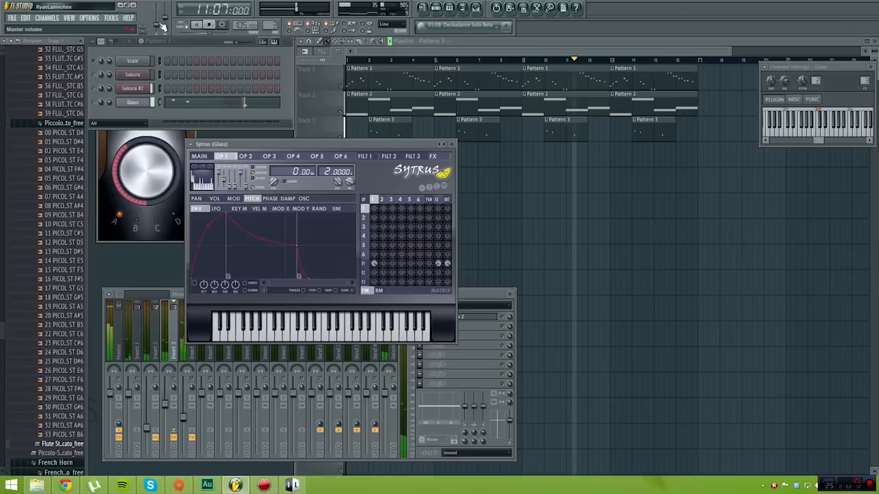
Lower the master volume to 41%, and raise it to at least 83% while the song plays
scroll(300, 7, "down", 2)
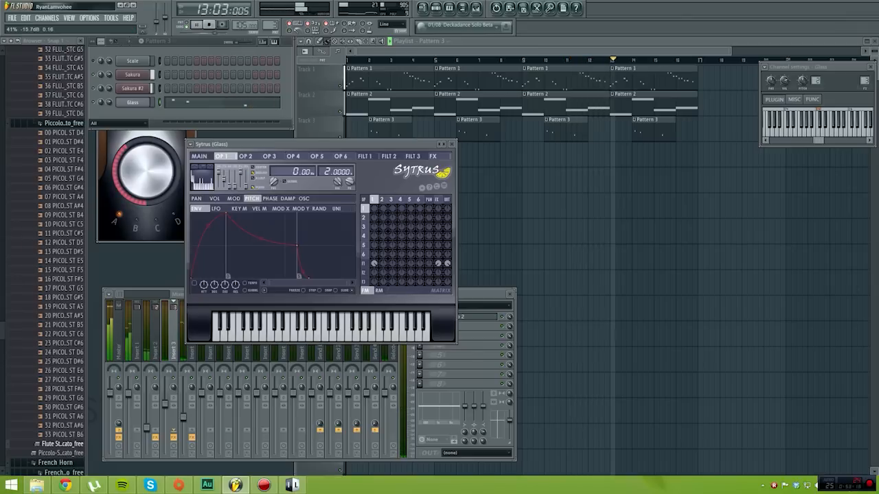
scroll(301, 6, "up", 2)
scroll(301, 7, "up", 5)
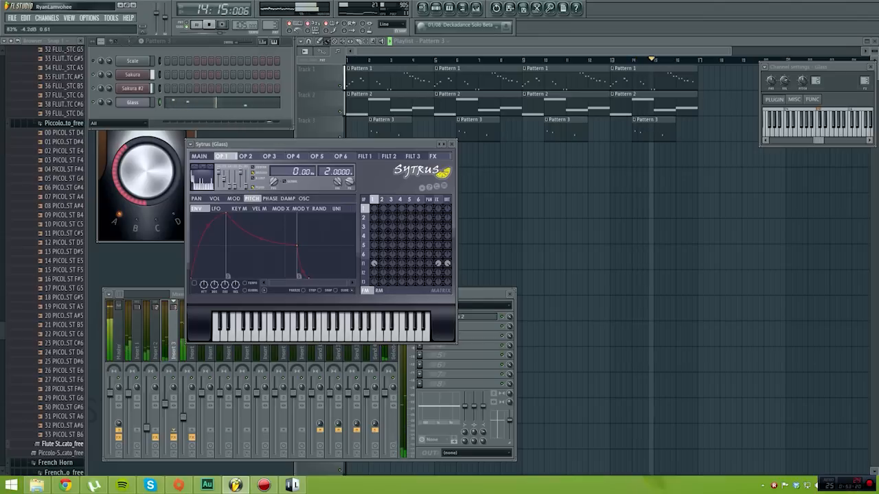
scroll(301, 7, "up", 2)
scroll(301, 7, "up", 3)
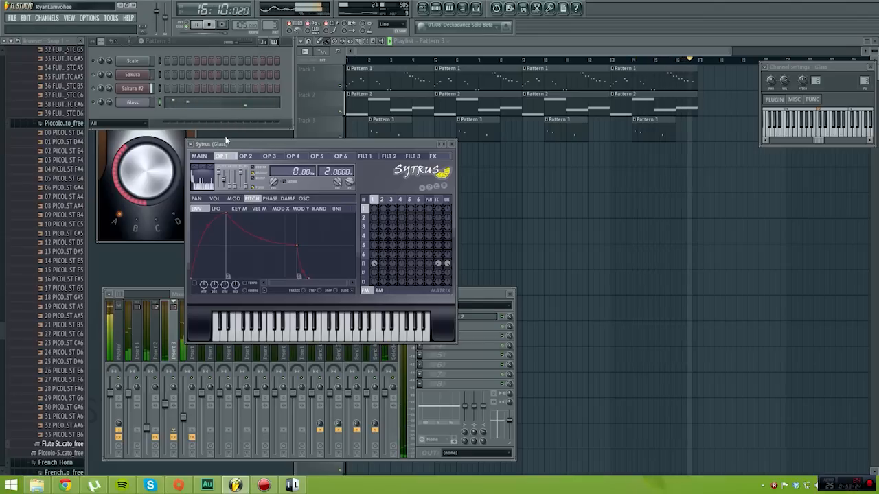